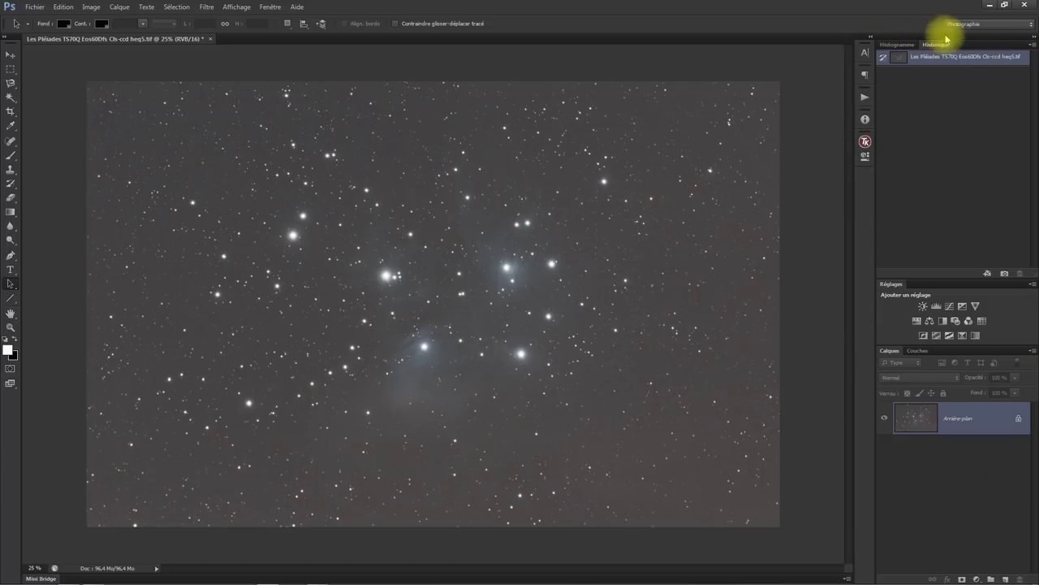
Switch to the Peinture workspace and return to the Photographie workspace
click(997, 23)
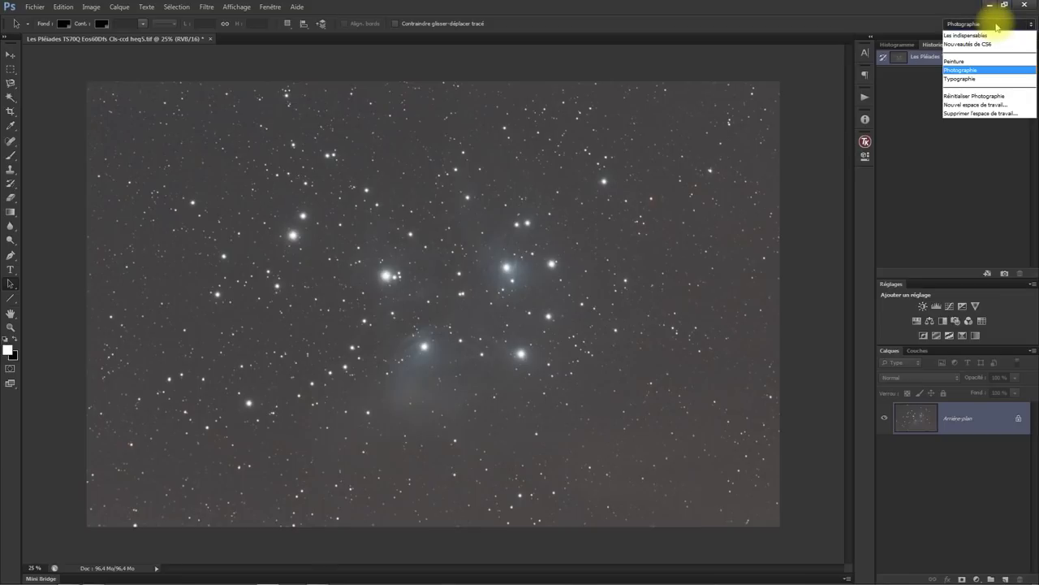
click(979, 61)
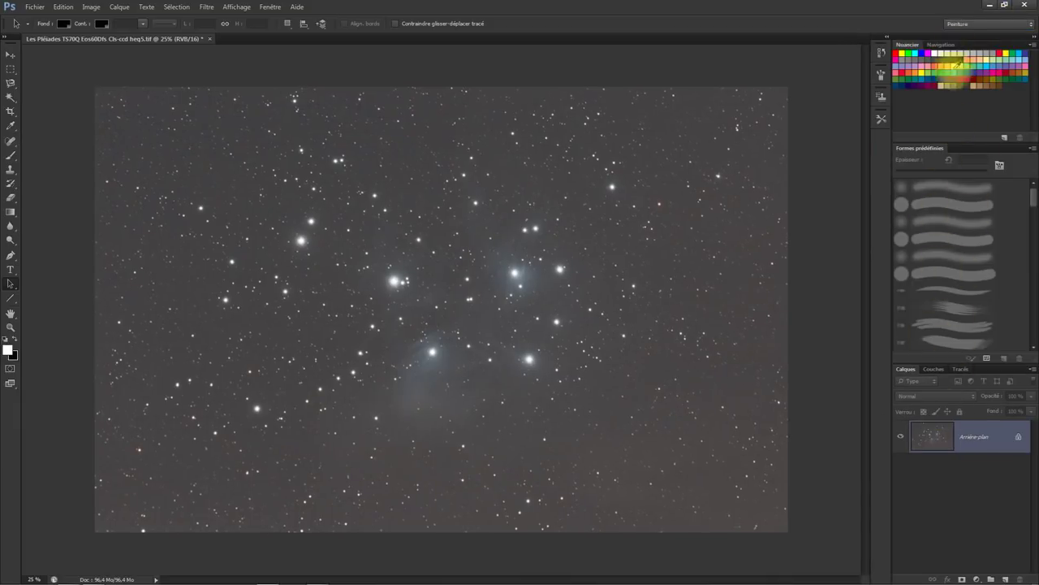
click(966, 23)
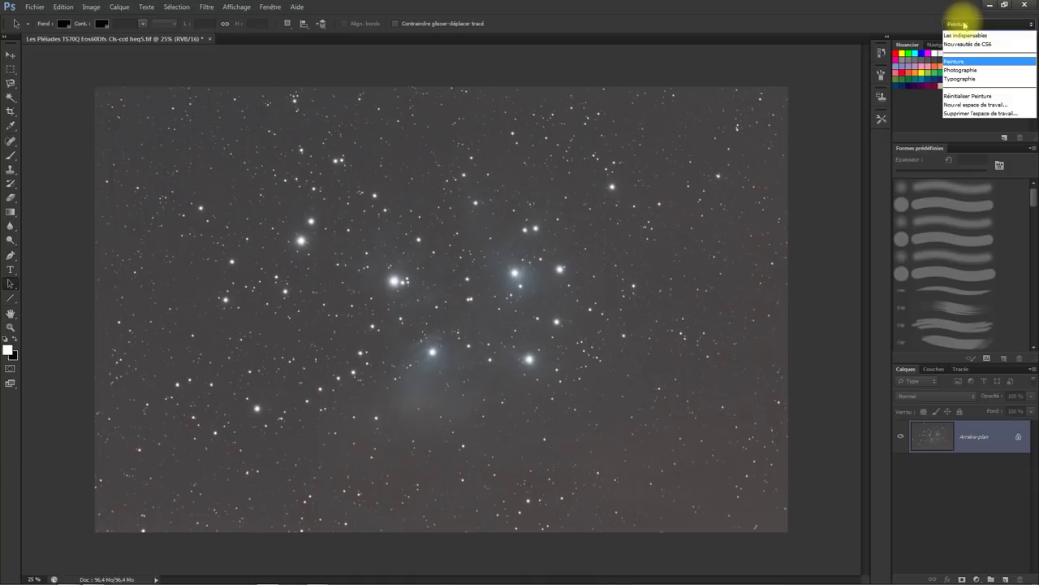
click(971, 72)
Undock the Historique panel, regroup it with Histogramme, and shorten that panel group
drag(920, 49, 863, 175)
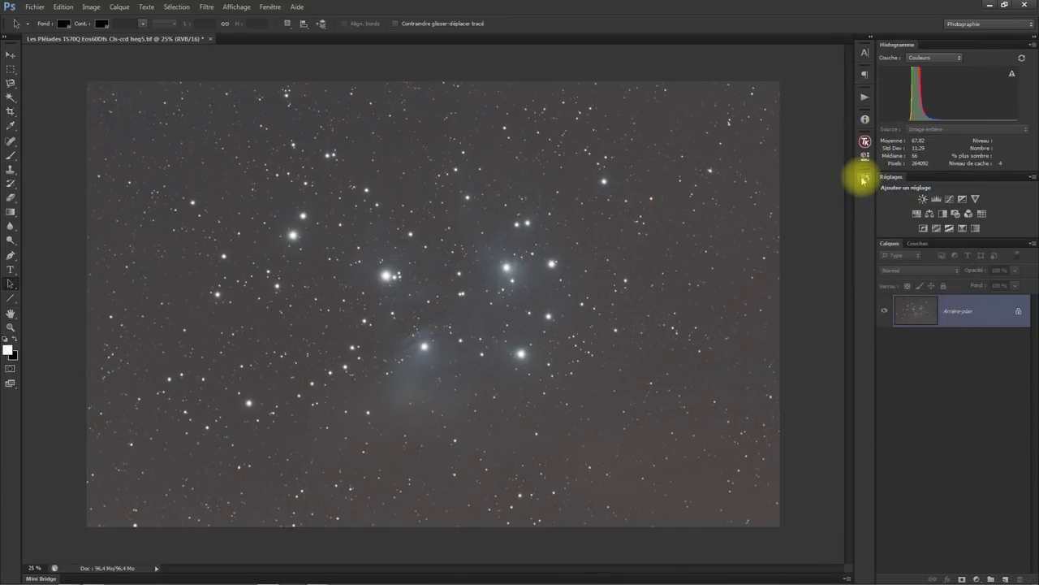
click(863, 178)
drag(718, 120, 934, 44)
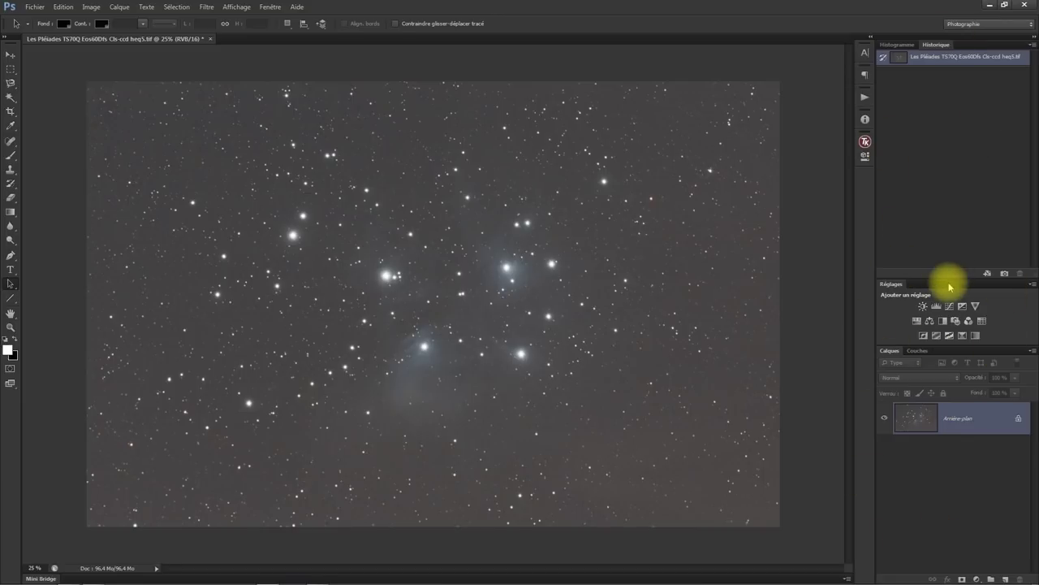
drag(948, 279, 944, 179)
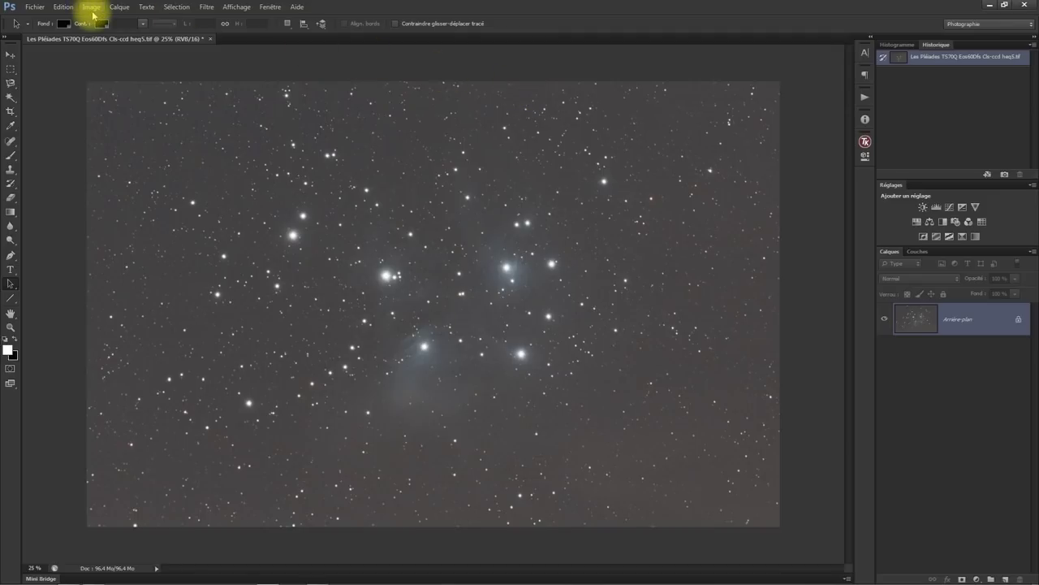
Review the adjustment commands available for the image without applying any
click(93, 13)
mouse_move(104, 35)
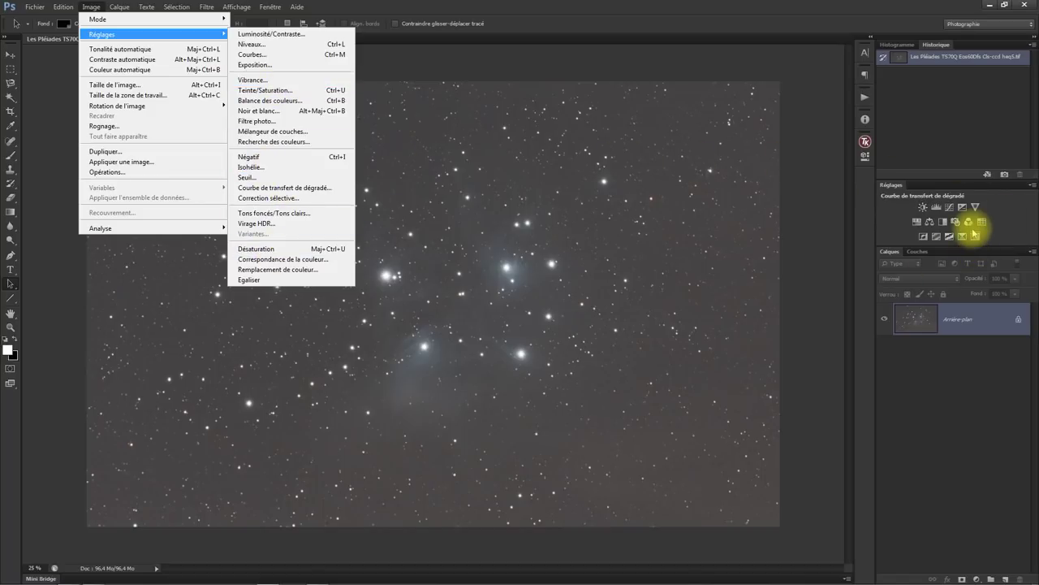
click(795, 91)
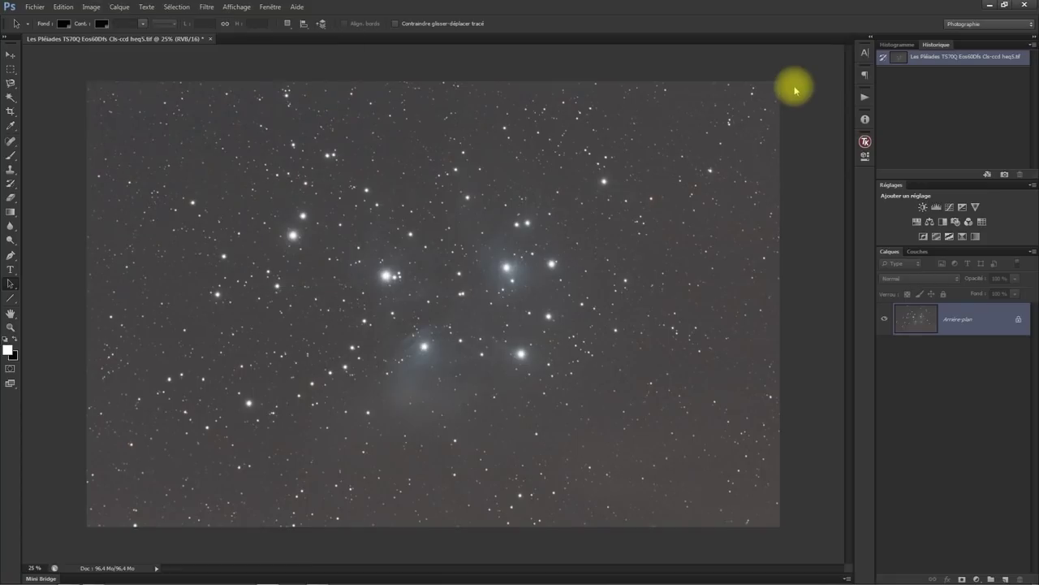
Examine the TK_Basic_V6 luminosity mask options, cancel the rapid mask, and collapse the panel
click(865, 144)
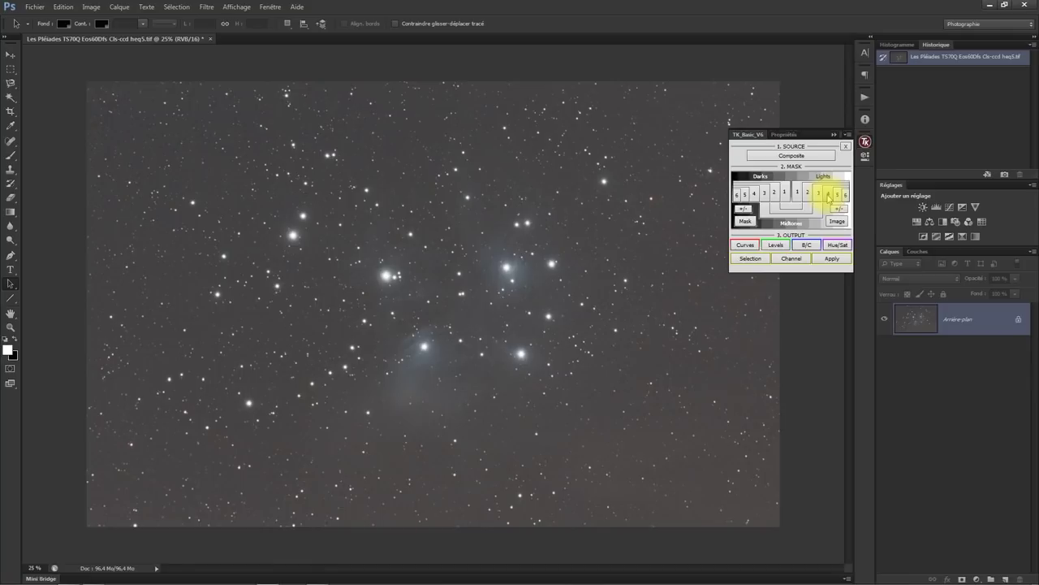
click(846, 146)
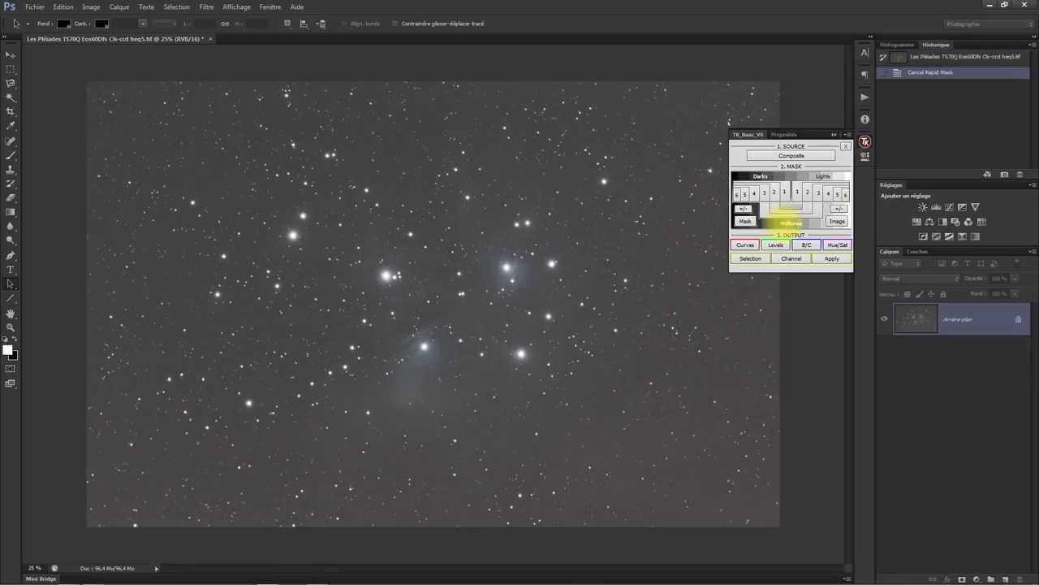
click(832, 134)
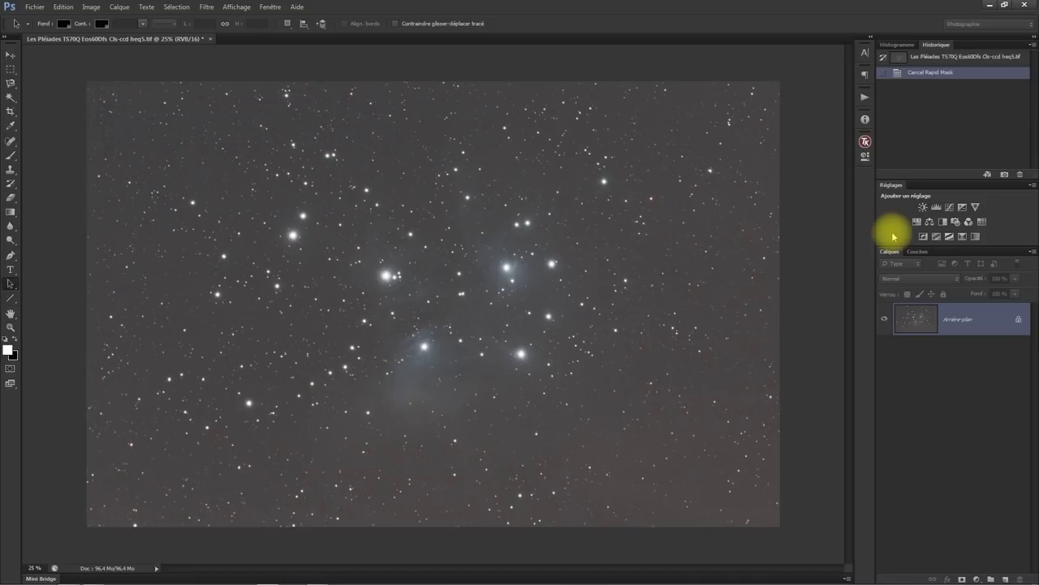
Examine the Astronomy Tools v1_6 script set and the operations inside its Increase Star Color script
click(866, 98)
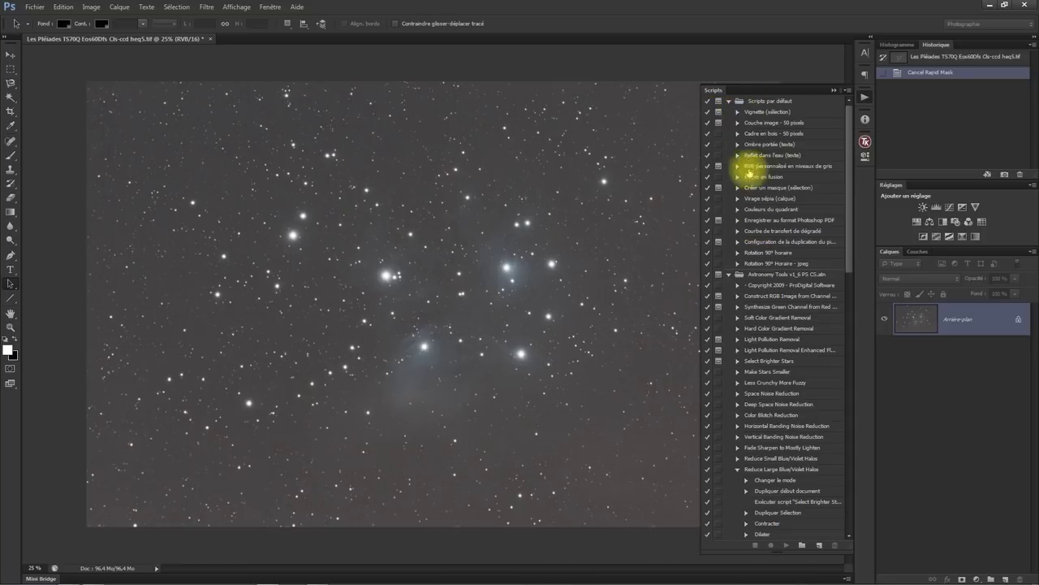
click(728, 102)
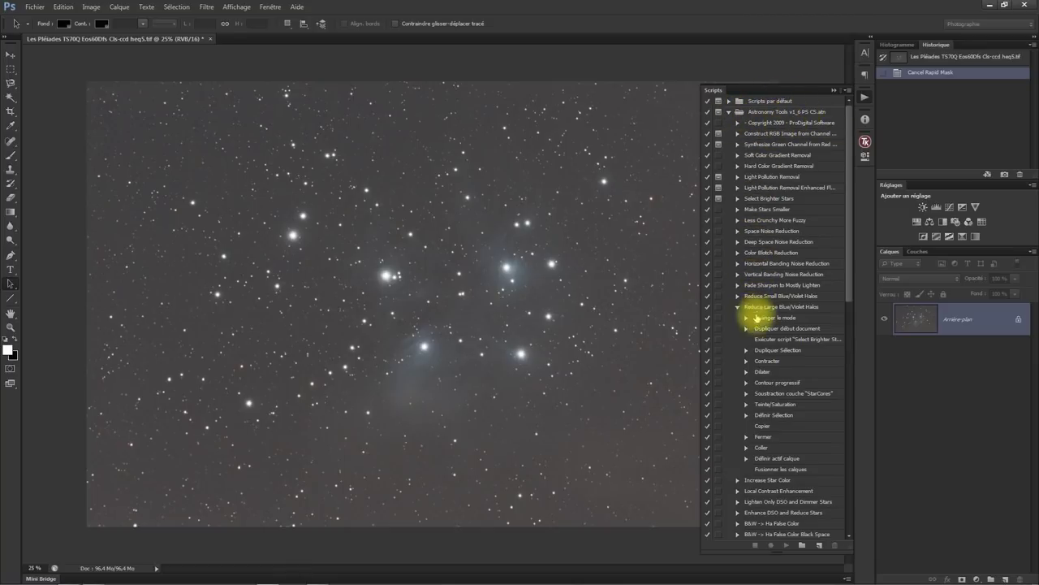
click(738, 306)
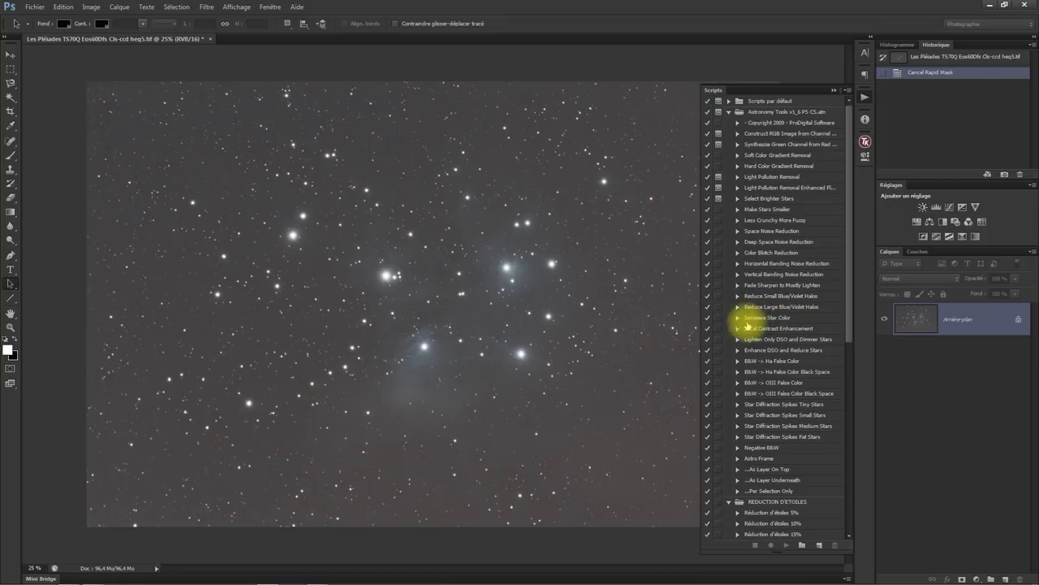
click(737, 318)
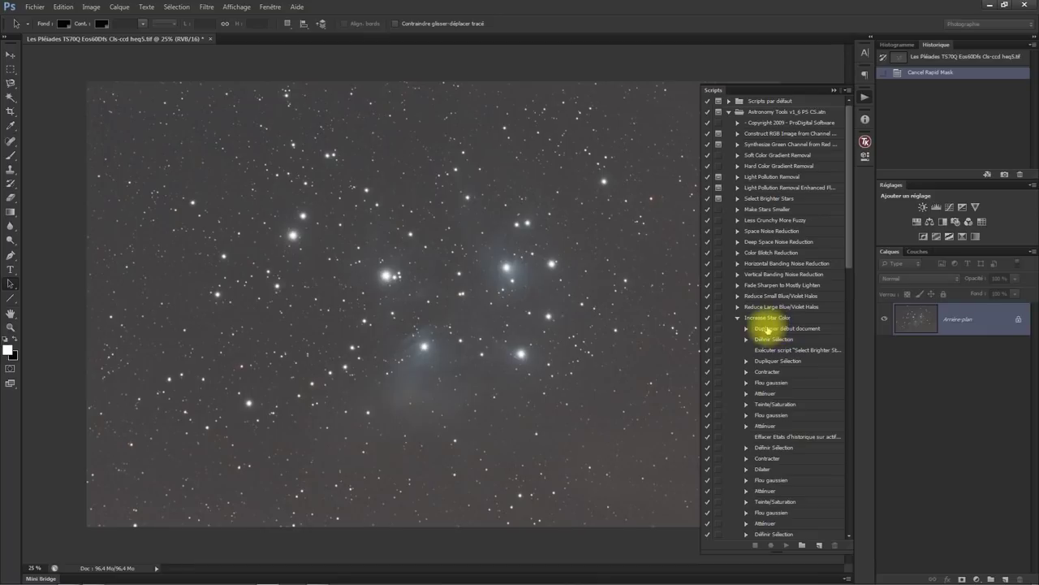
click(766, 317)
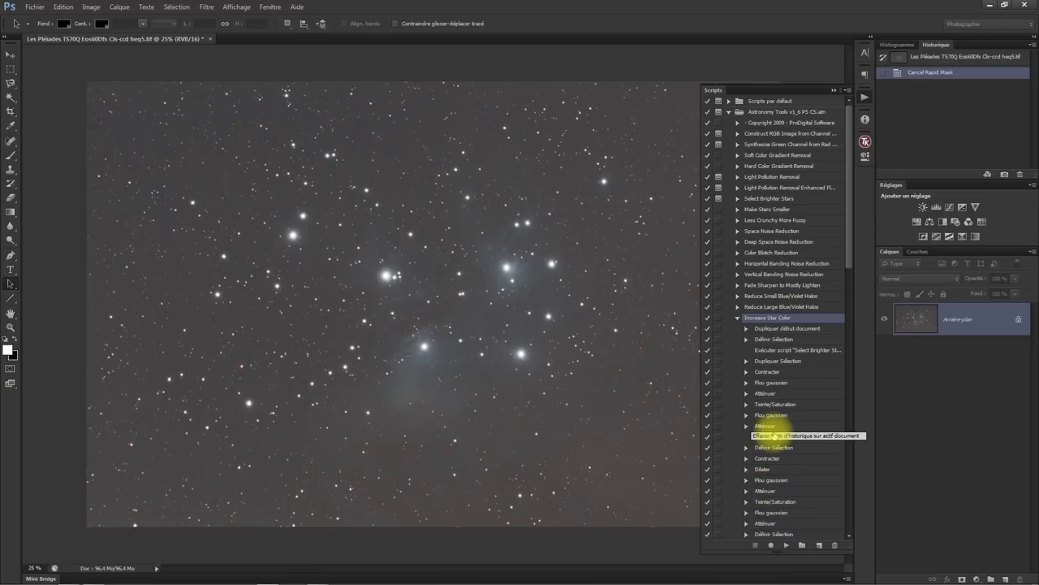
click(737, 319)
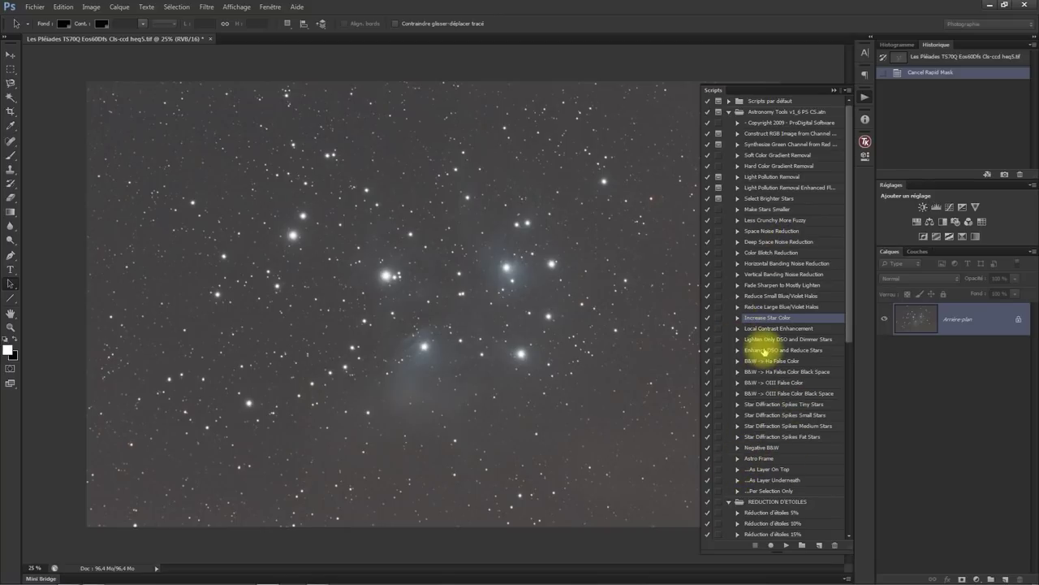
Examine the scripts in the REDUCTION D'ETOILES and Annie's Astro Actions - v7.0 sets
scroll(765, 351, down, 4)
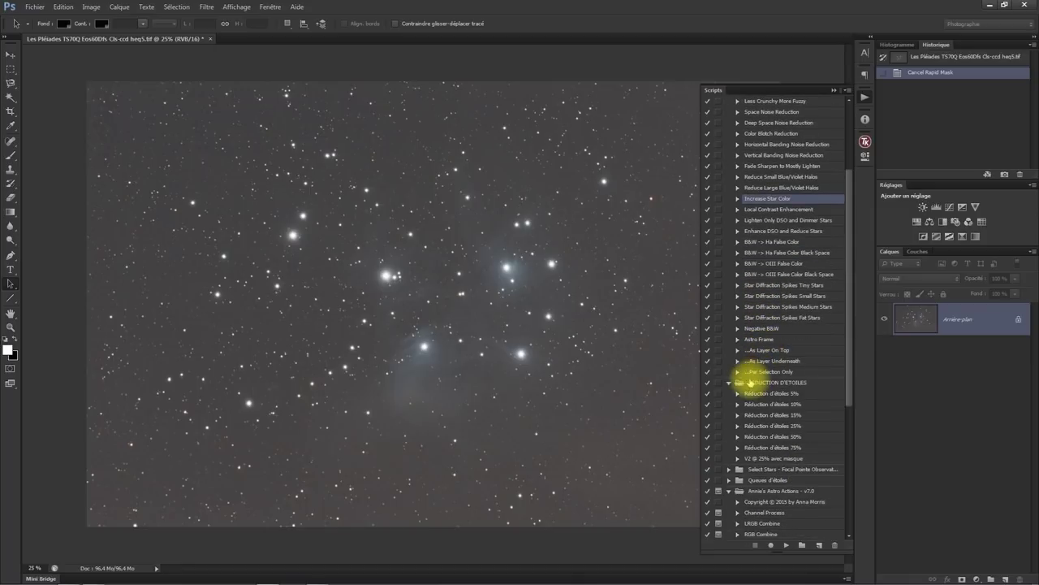
click(767, 415)
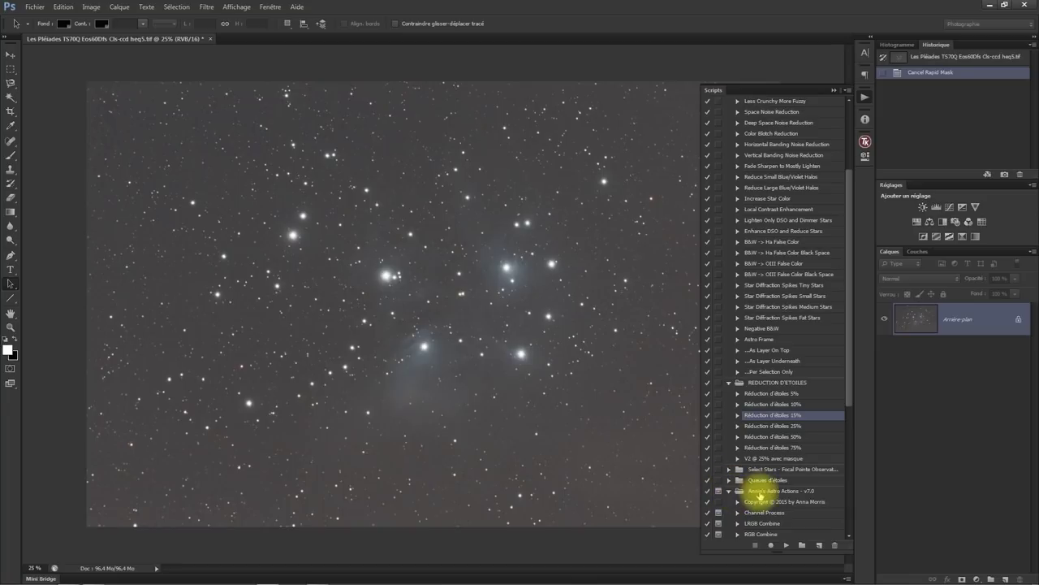
scroll(783, 487, down, 5)
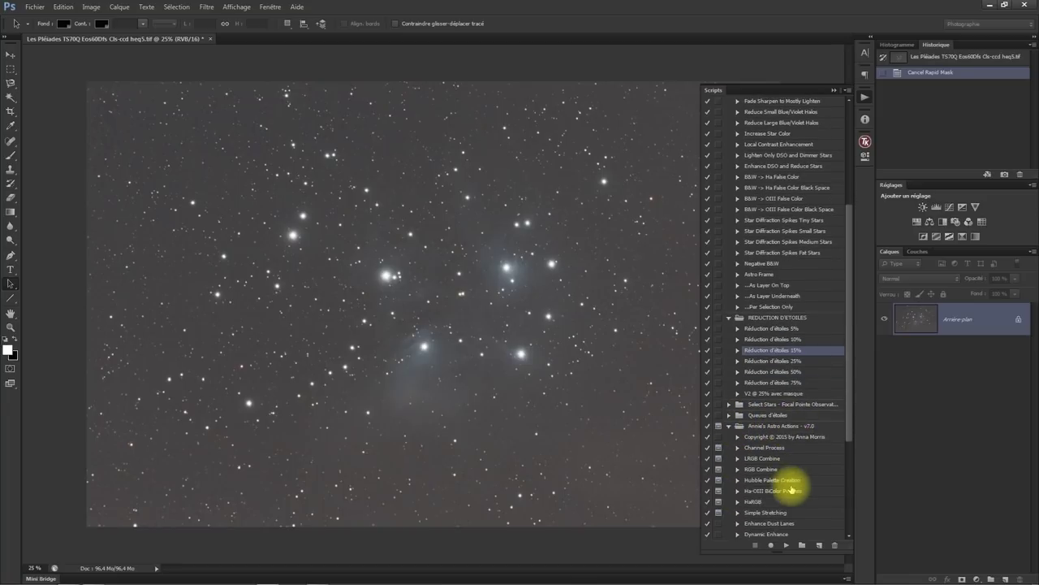
scroll(791, 489, down, 3)
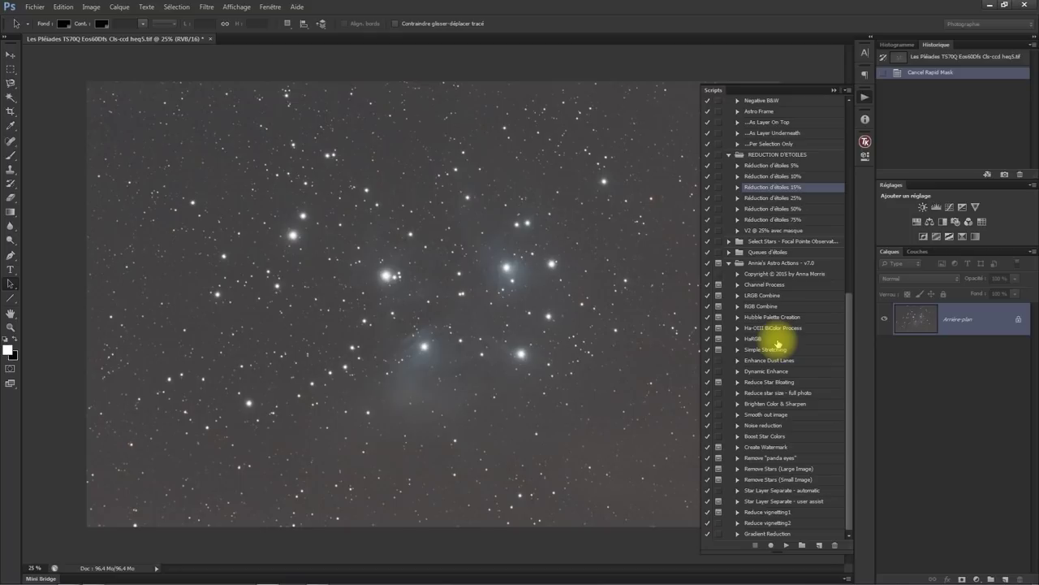
scroll(754, 262, up, 2)
Collapse the expanded script sets and close the list of scripts
click(728, 220)
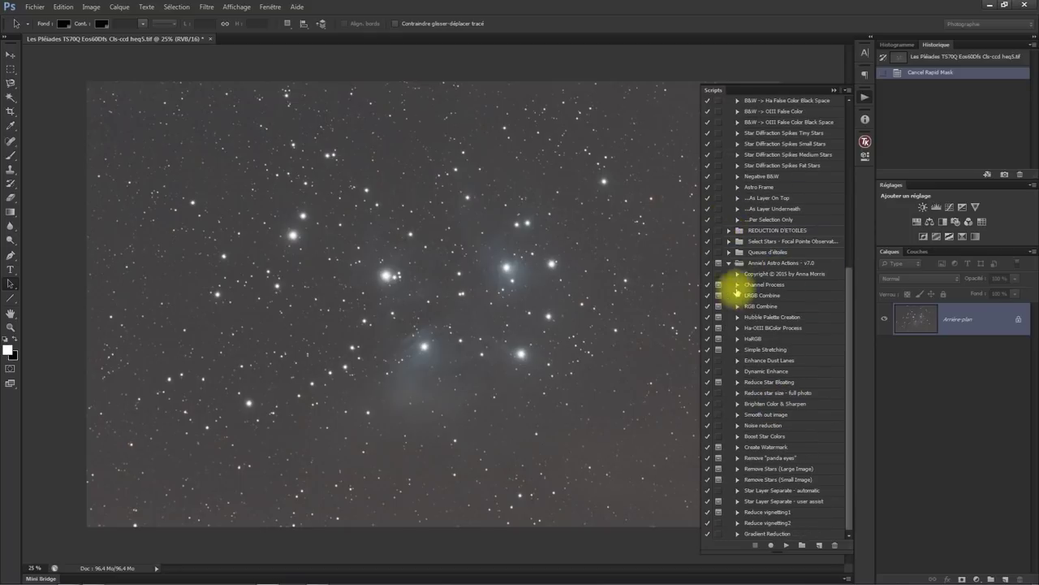
click(729, 253)
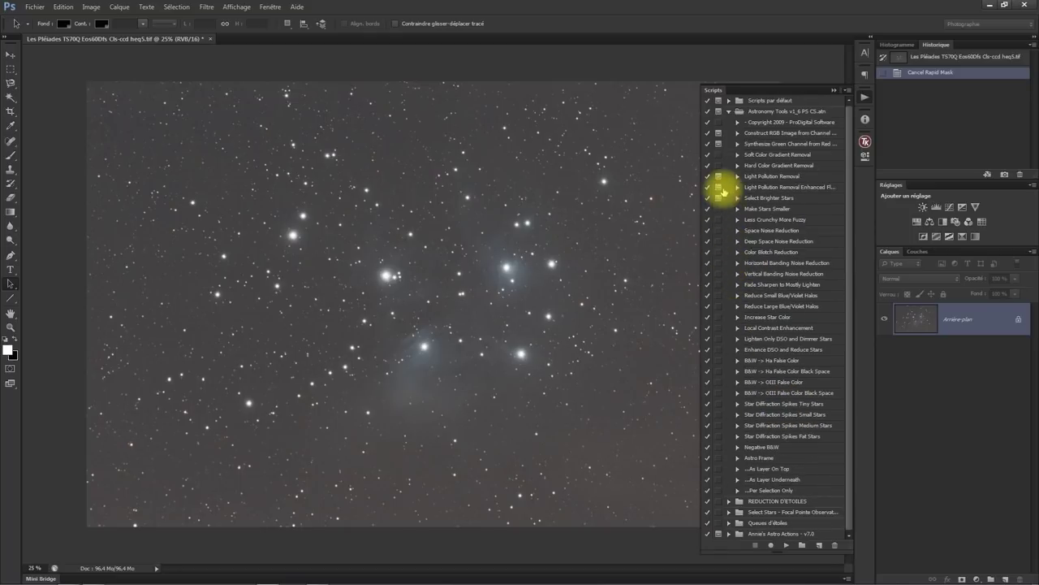
click(729, 111)
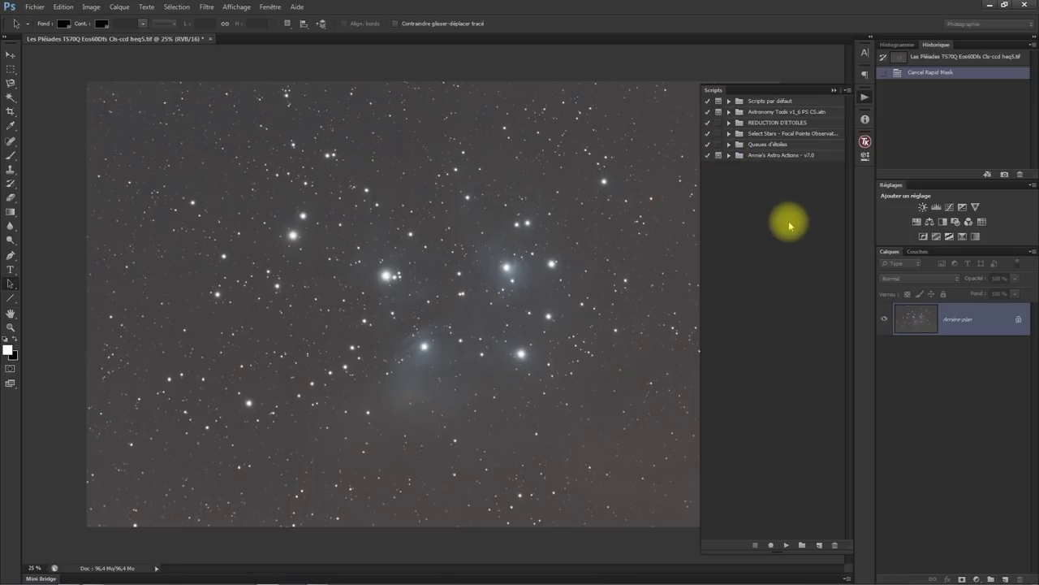
click(865, 98)
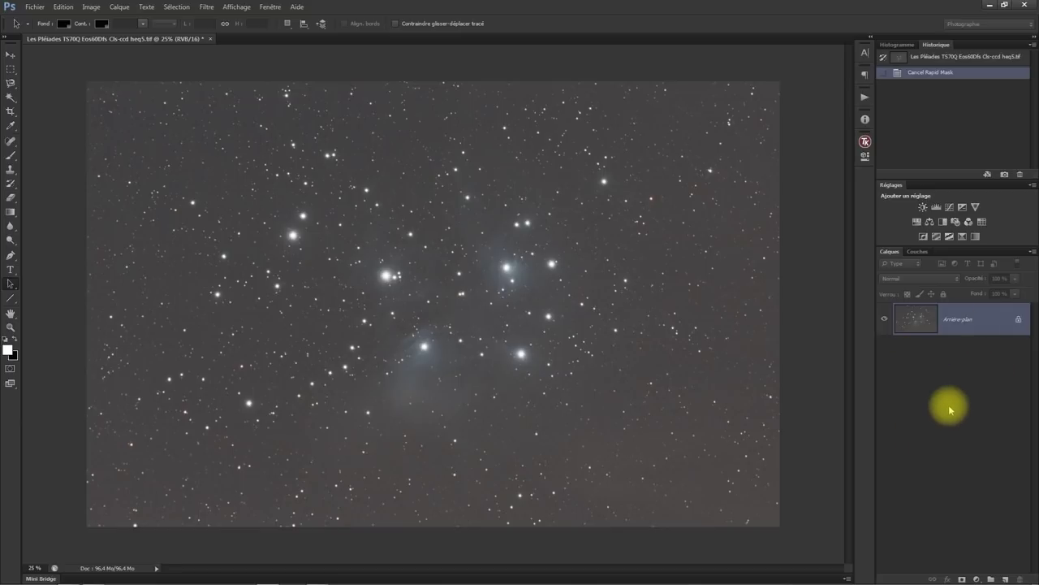
Examine the image's colour channels and return to the layer list
click(917, 251)
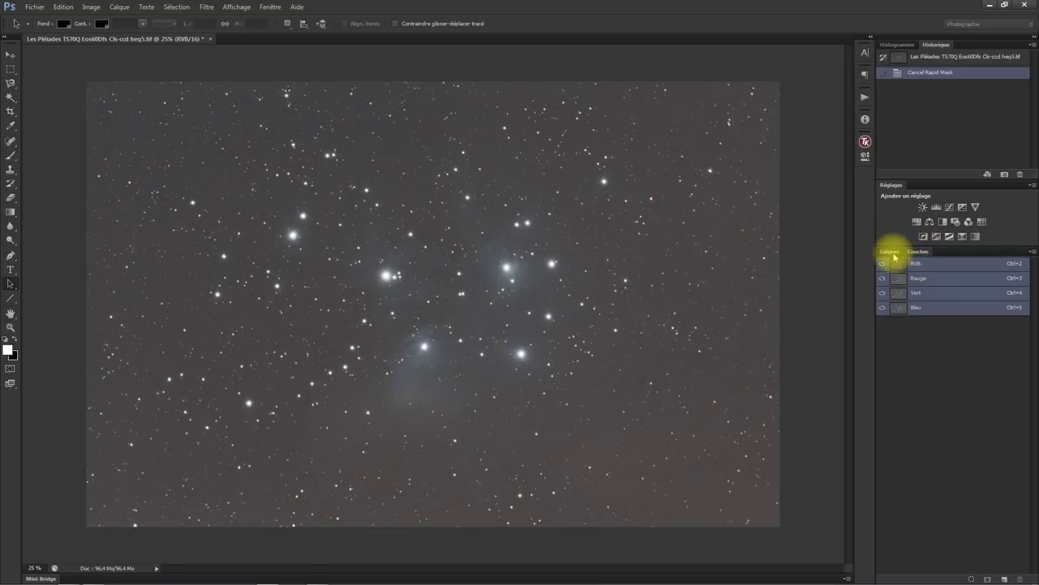
click(891, 251)
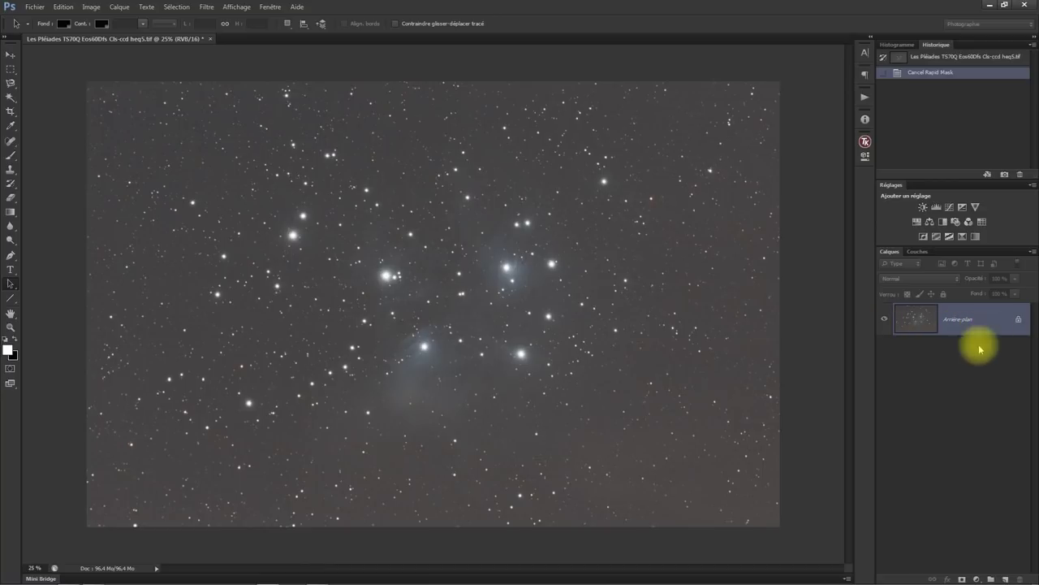
Duplicate the Arrière-plan layer as "Arrière-plan copie" in the same document
mouse_move(925, 562)
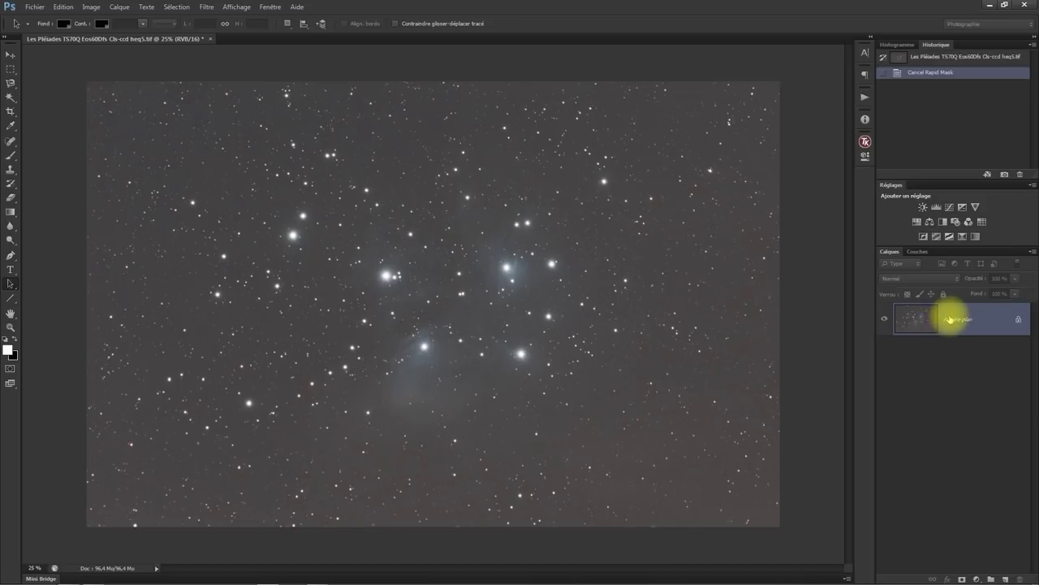
right_click(950, 319)
click(929, 338)
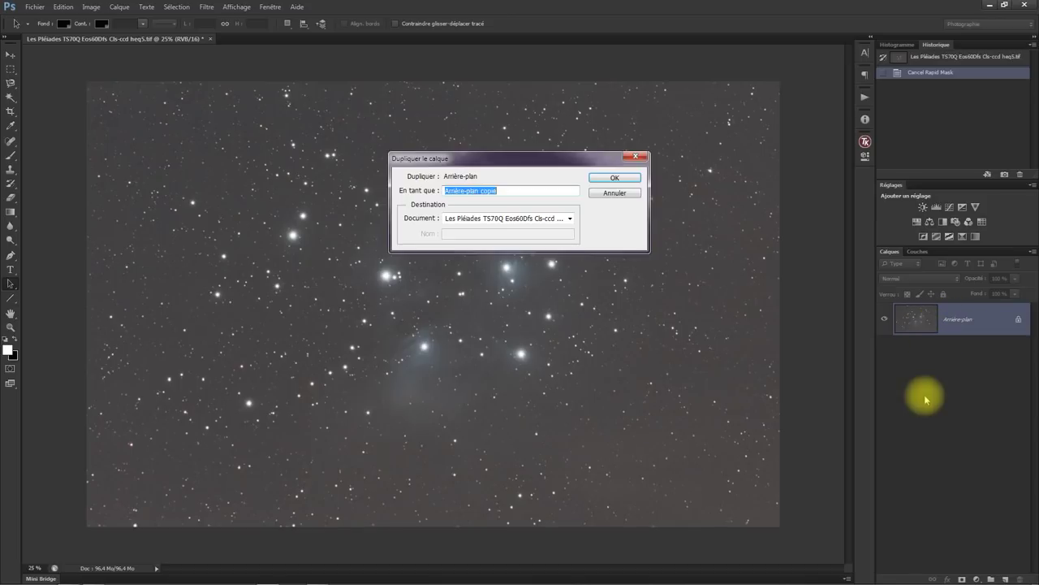
click(609, 178)
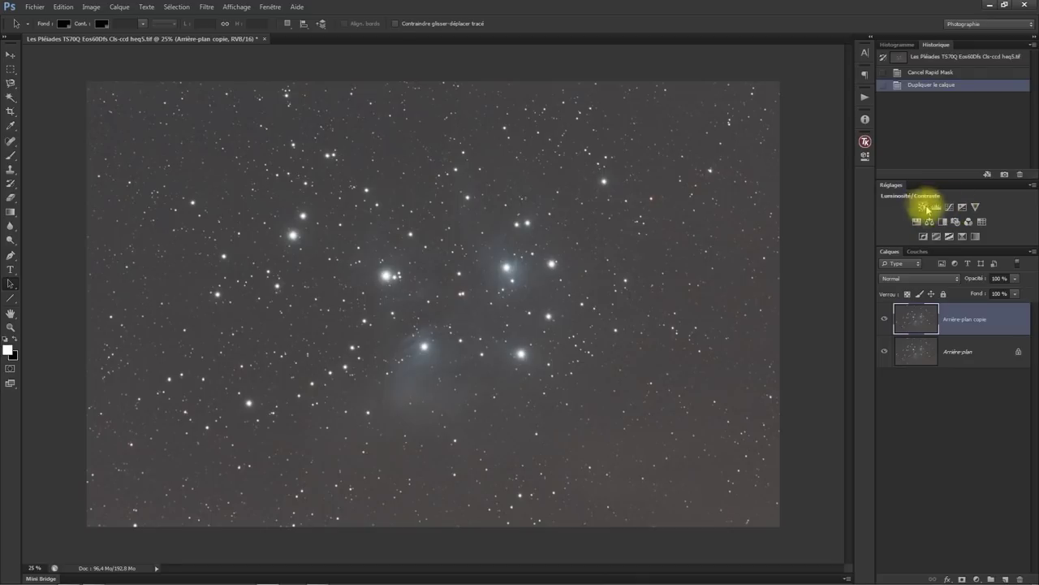
Add a Luminosité/Contraste adjustment layer above the duplicated layer, with luminosity -81 and contrast 57
click(924, 209)
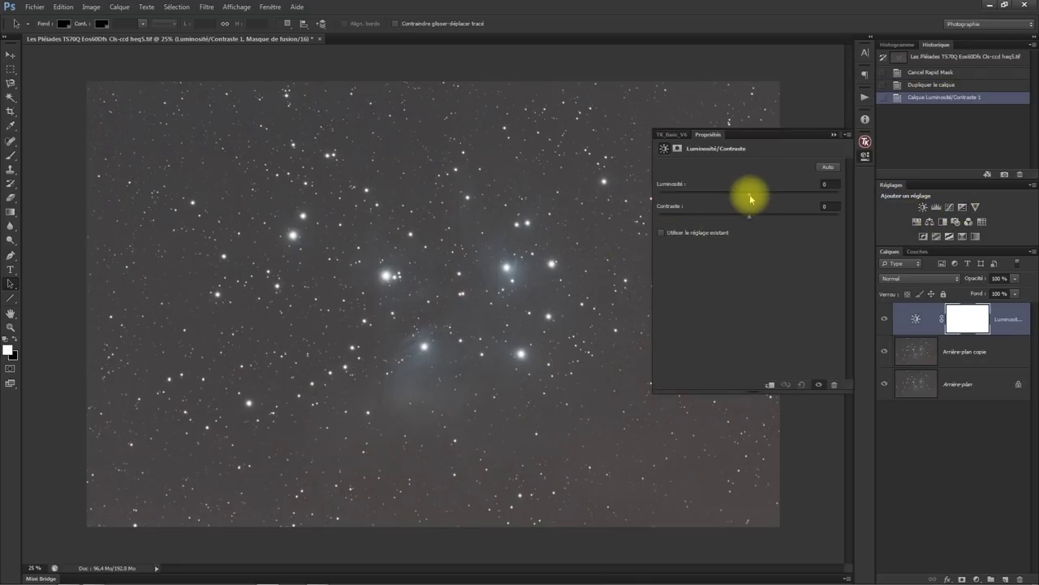
mouse_move(751, 198)
mouse_down()
mouse_move(779, 190)
mouse_move(723, 202)
mouse_move(762, 195)
mouse_move(747, 197)
mouse_move(790, 217)
mouse_move(708, 225)
mouse_move(777, 214)
mouse_move(719, 223)
mouse_move(754, 217)
mouse_up()
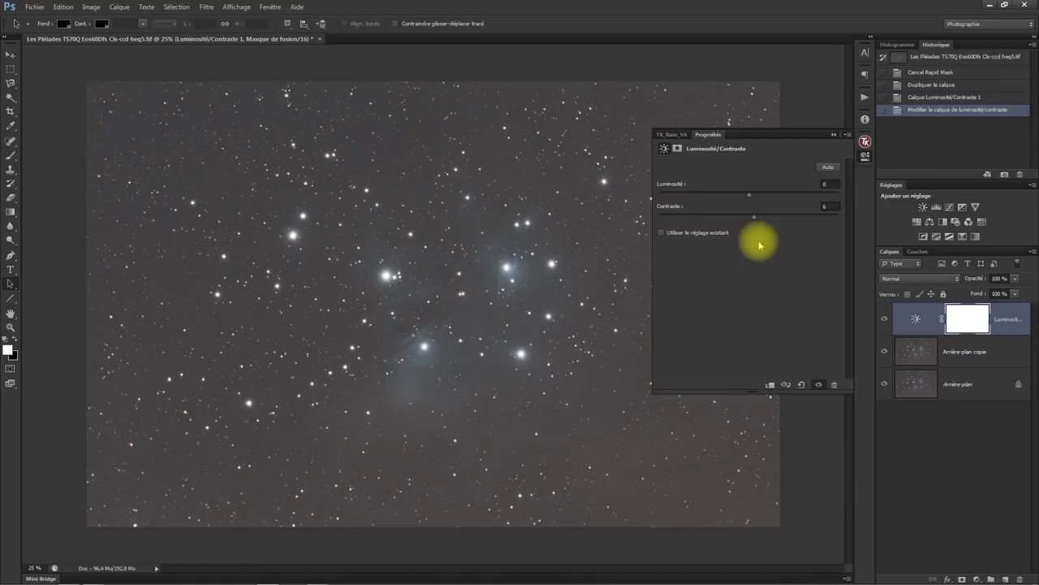
mouse_move(747, 195)
mouse_down()
mouse_move(835, 205)
mouse_move(766, 198)
mouse_move(652, 207)
mouse_move(872, 216)
mouse_move(742, 205)
mouse_up()
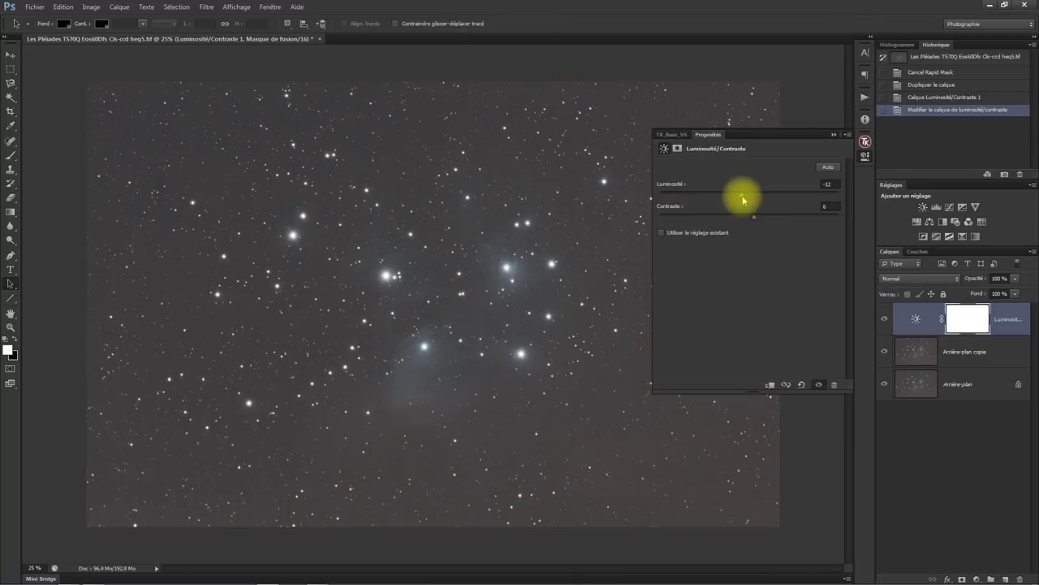
drag(733, 198, 703, 201)
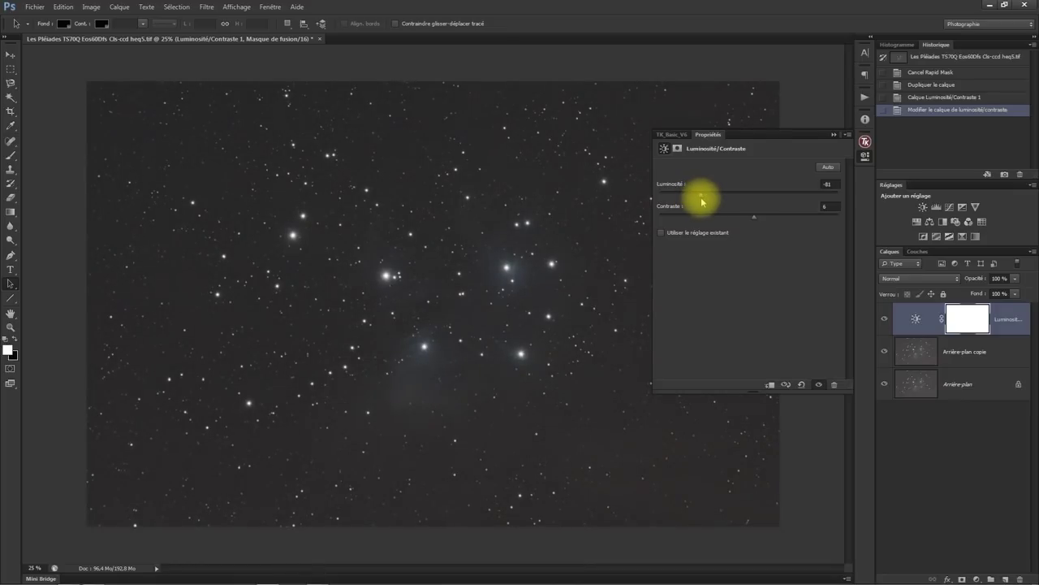
drag(728, 216, 799, 219)
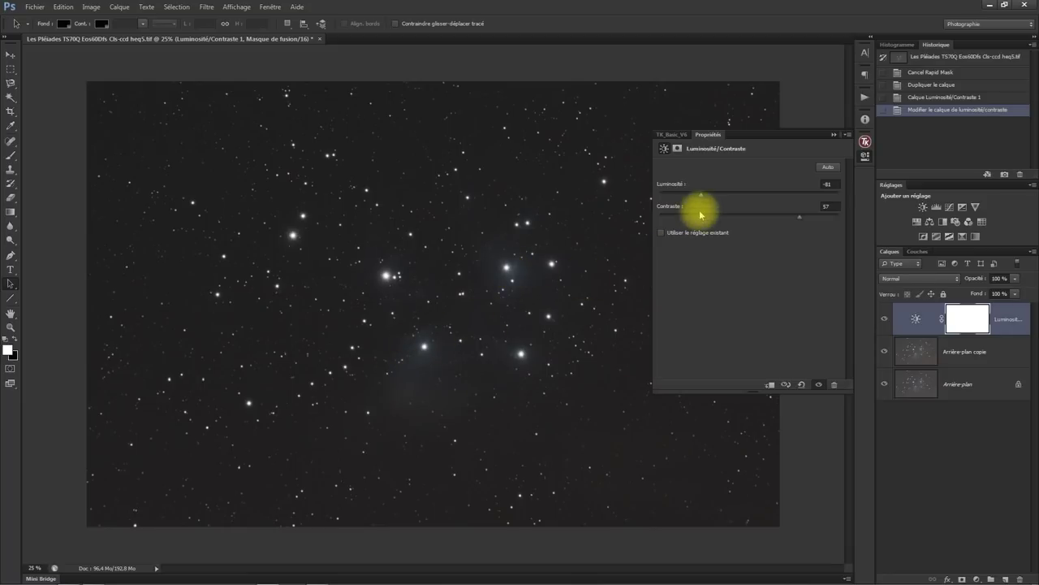
Try a luminosity of 82, bring luminosity and contrast back to 1, and restore the Luminosité/Contraste adjustment's default values
drag(703, 197, 795, 204)
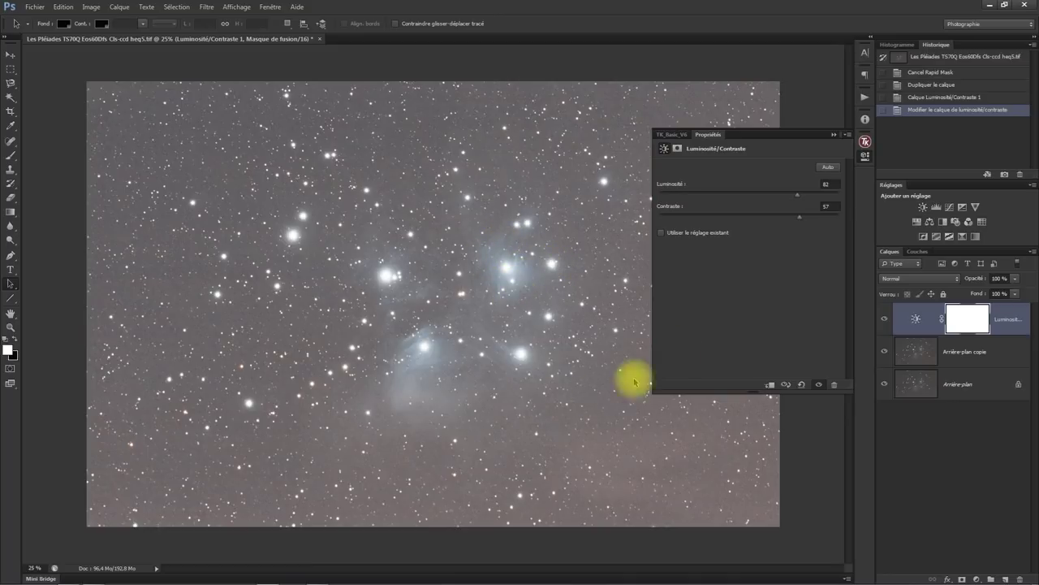
drag(796, 193, 747, 195)
drag(801, 218, 749, 217)
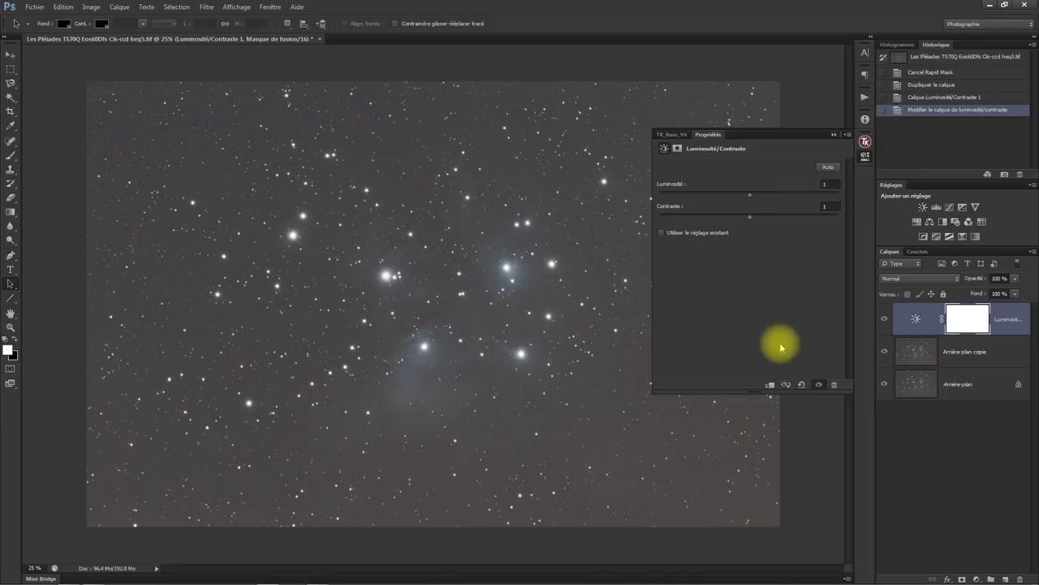
click(800, 385)
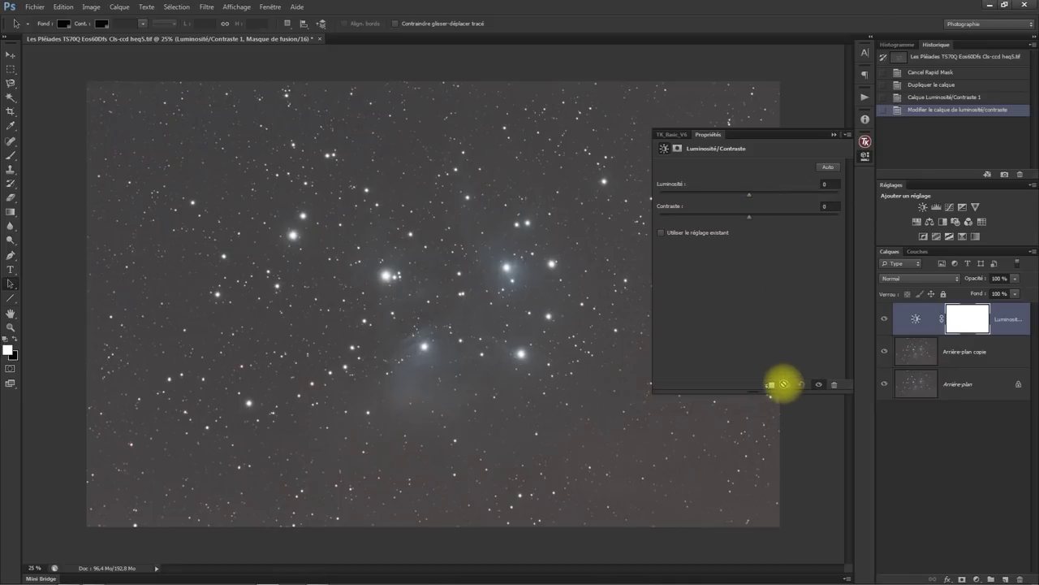
Try a luminosity of 102, compare it with the previous state, and reset the adjustment before collapsing its properties
drag(750, 195, 809, 195)
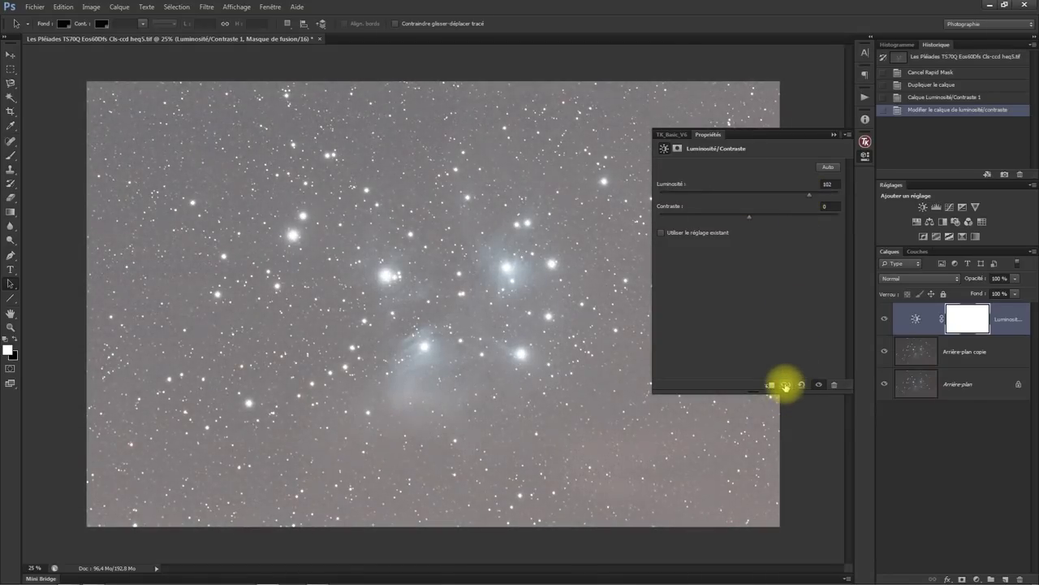
click(785, 386)
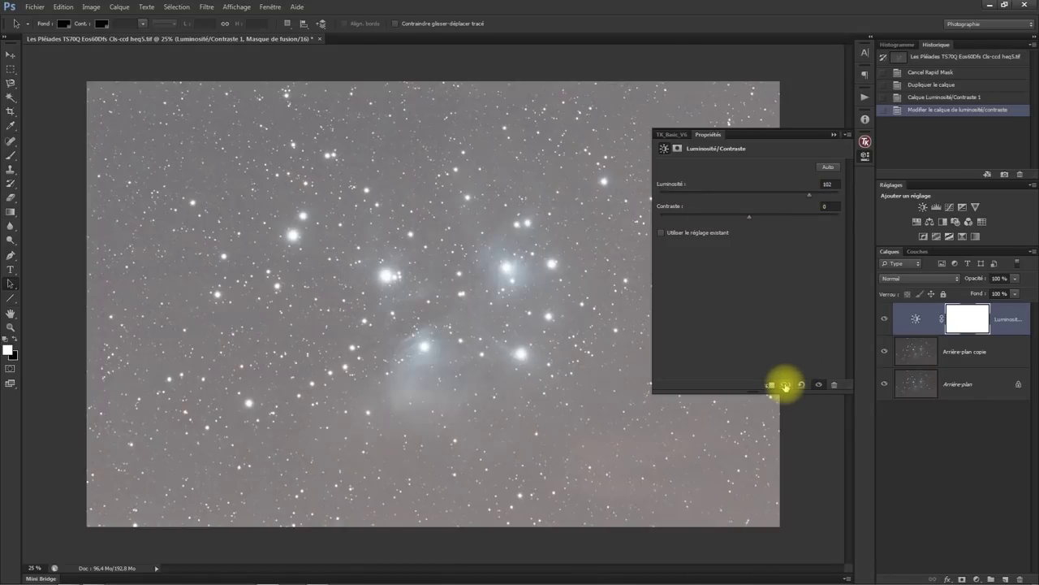
click(785, 387)
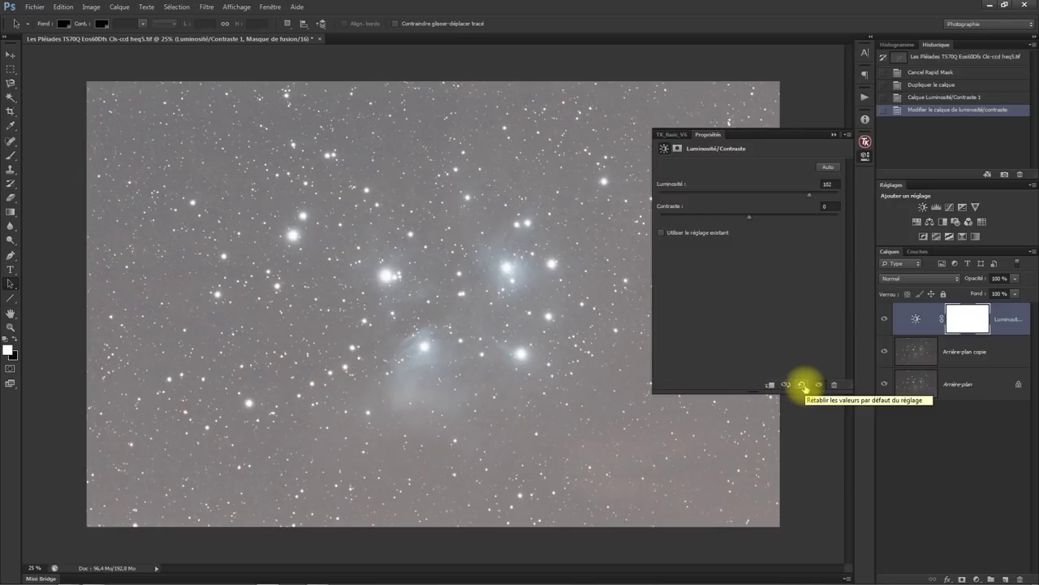
click(803, 386)
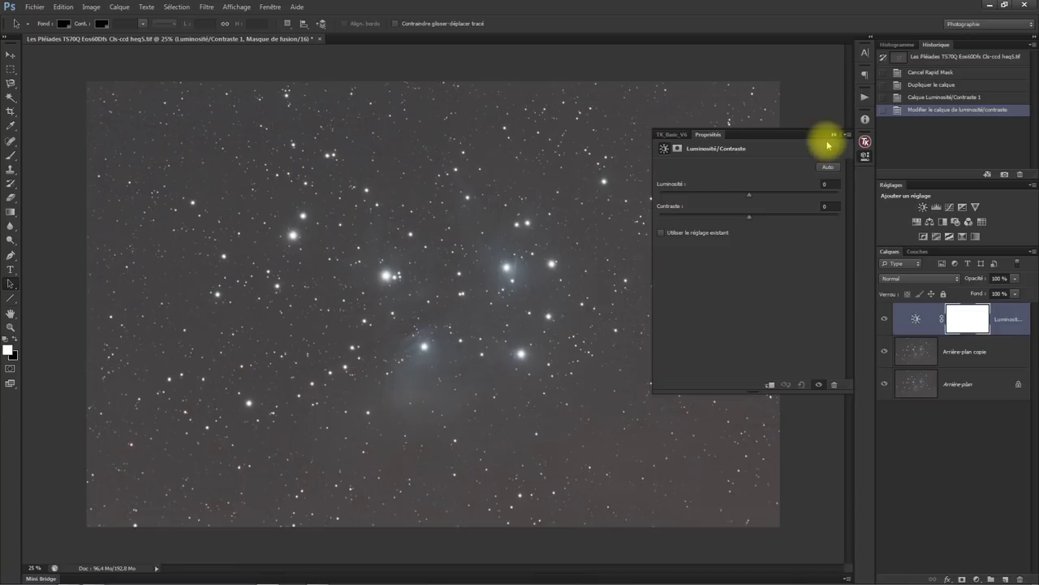
click(834, 135)
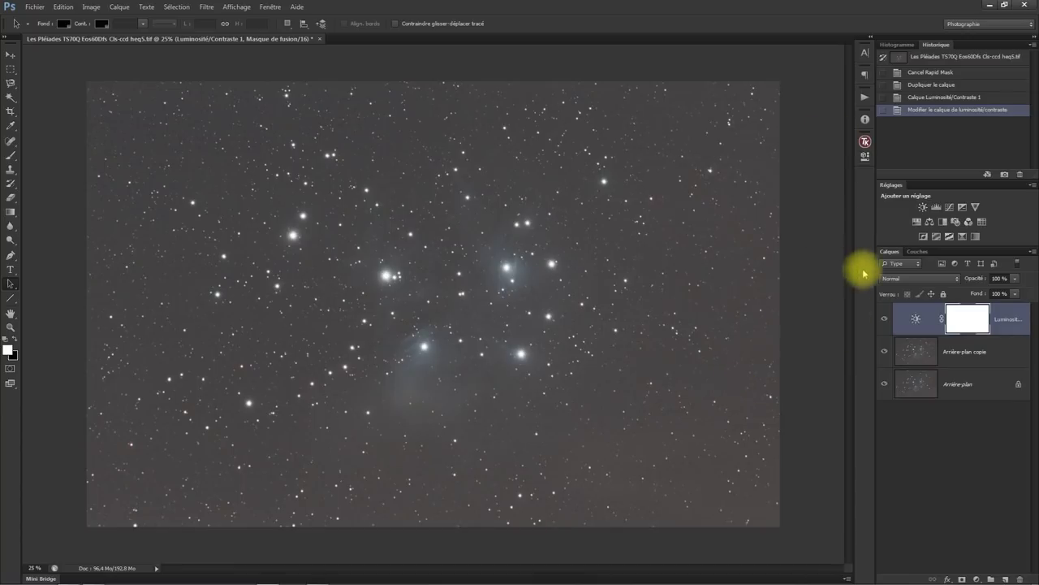
Add a Niveaux adjustment layer above the Luminosité/Contraste layer and set its RVB black input level to 24
click(936, 208)
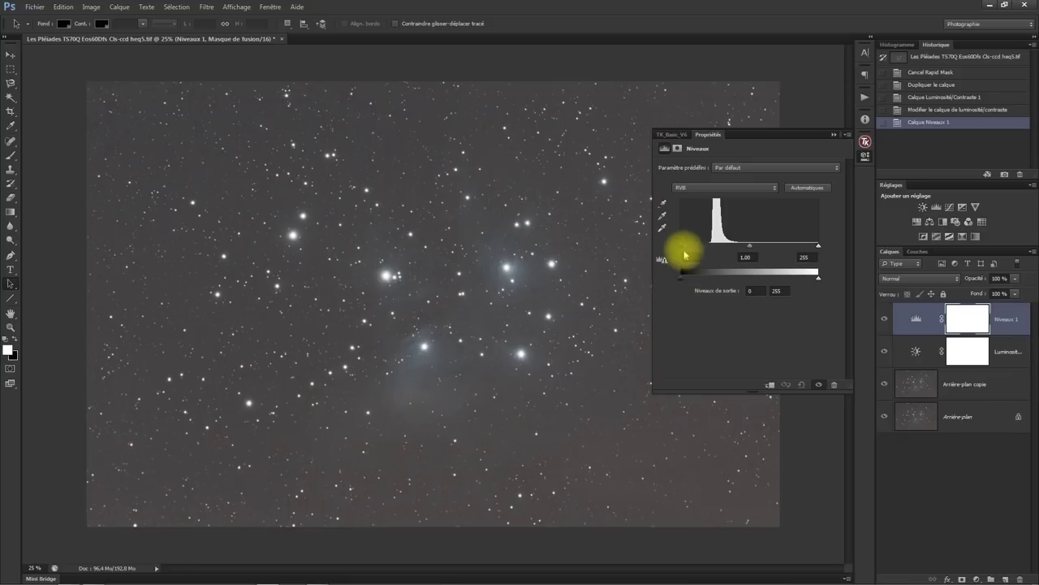
drag(682, 248, 695, 249)
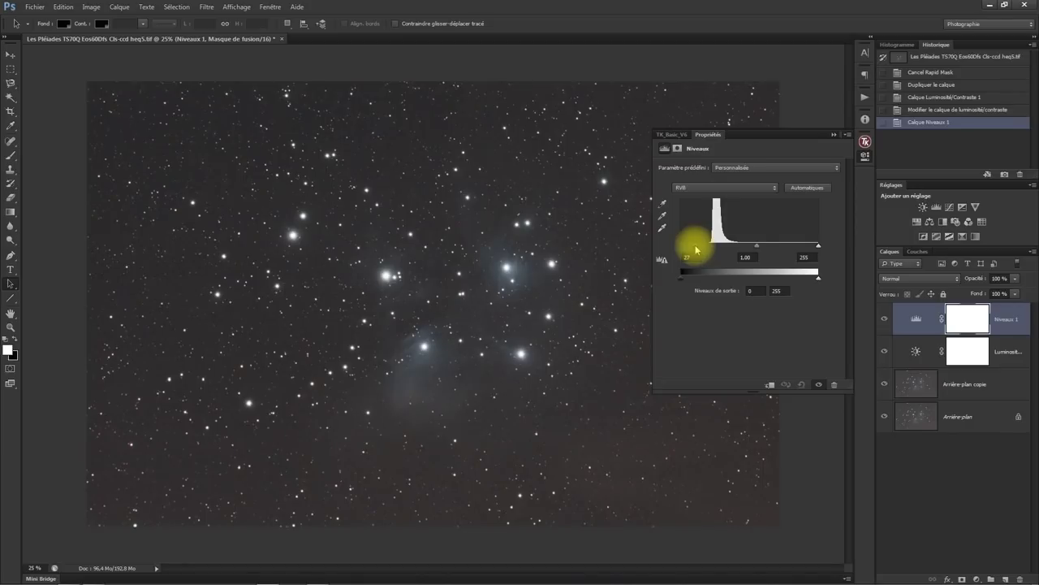
drag(696, 249, 696, 248)
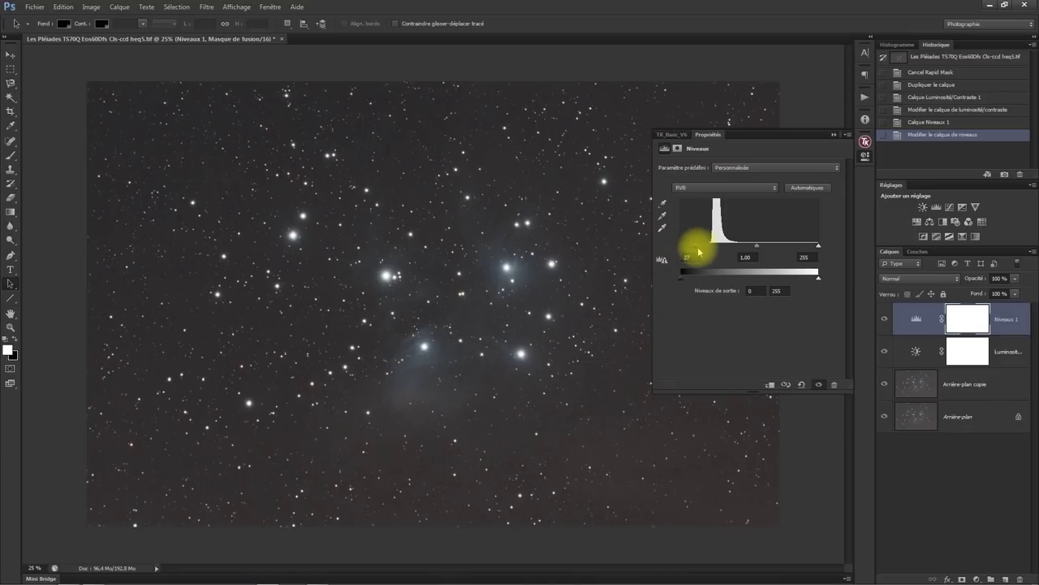
drag(696, 250, 674, 251)
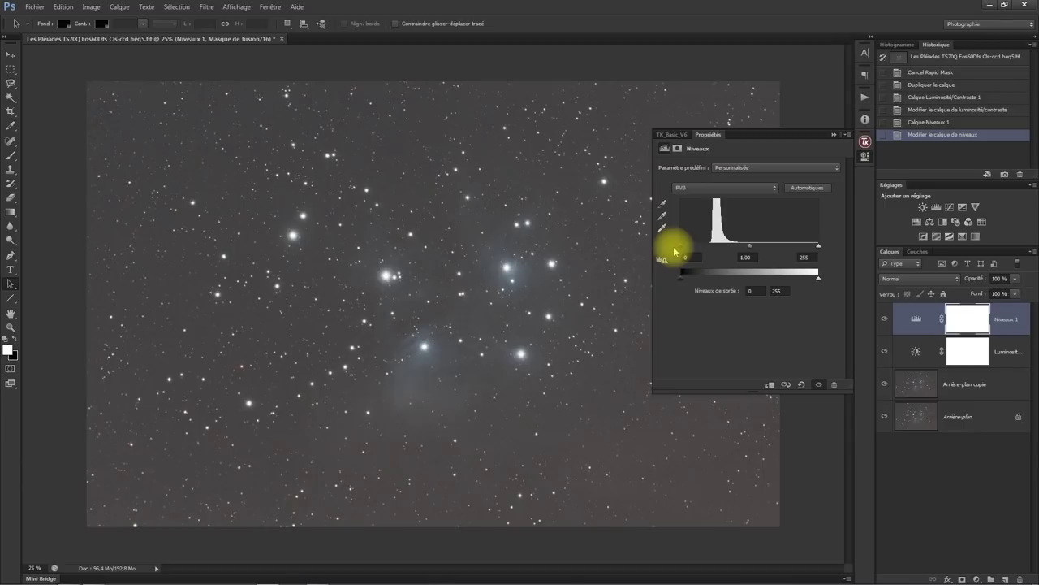
drag(673, 252, 700, 248)
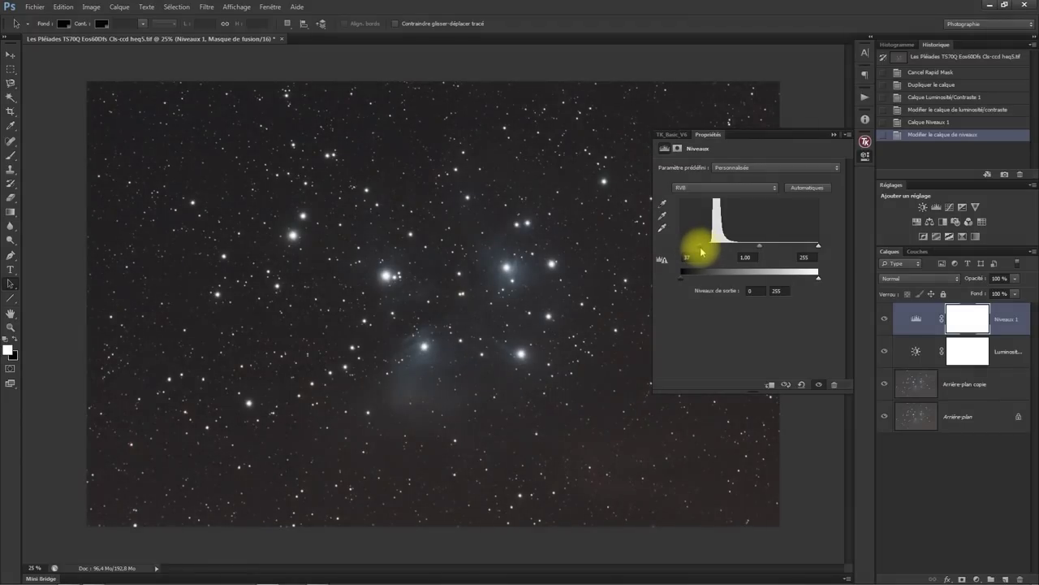
mouse_move(701, 252)
mouse_down()
mouse_move(670, 251)
mouse_move(704, 250)
mouse_move(675, 251)
mouse_move(694, 252)
mouse_up()
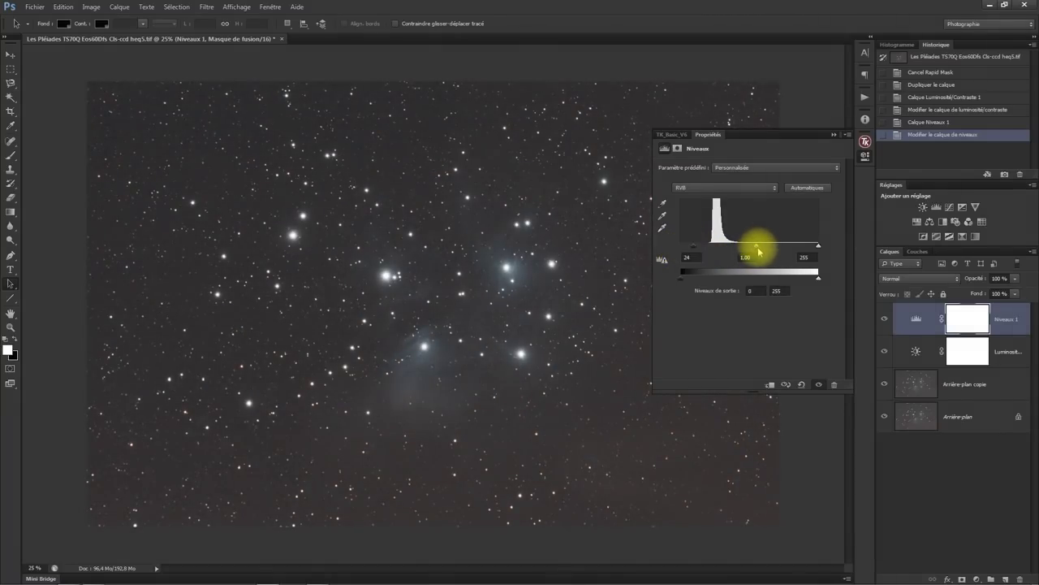
Set the RVB midtone level of the Niveaux adjustment to 0,87 and its white input level to 255
mouse_move(759, 250)
mouse_down()
mouse_move(735, 251)
mouse_move(767, 253)
mouse_up()
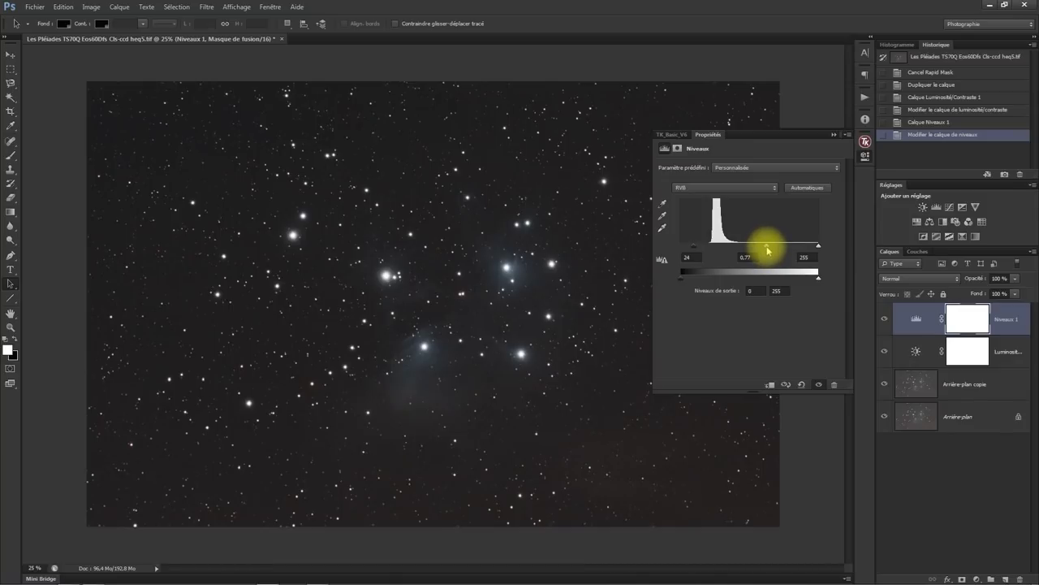
drag(767, 251, 806, 251)
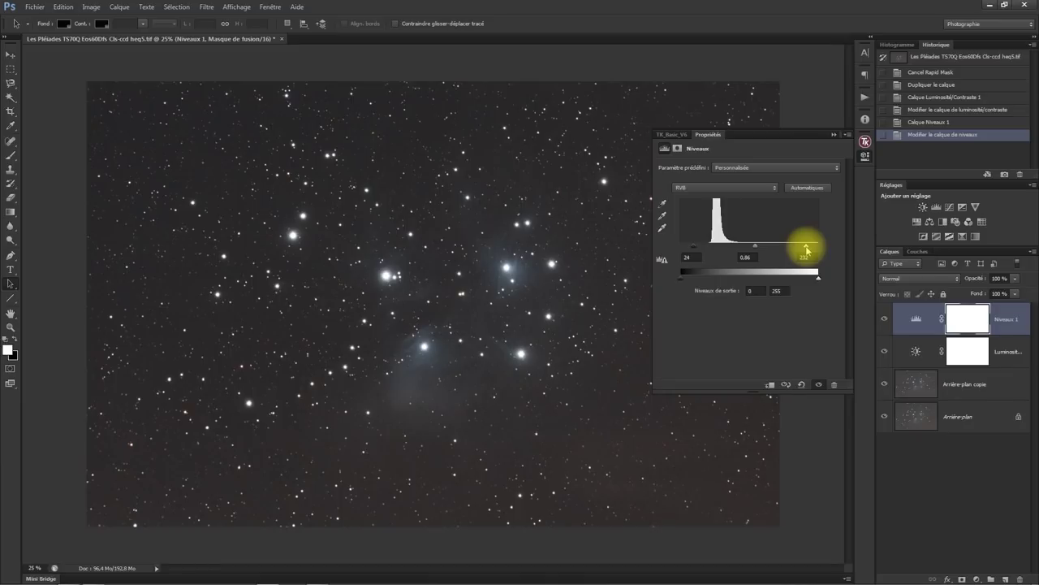
mouse_move(806, 249)
mouse_down()
mouse_move(766, 247)
mouse_move(818, 244)
mouse_up()
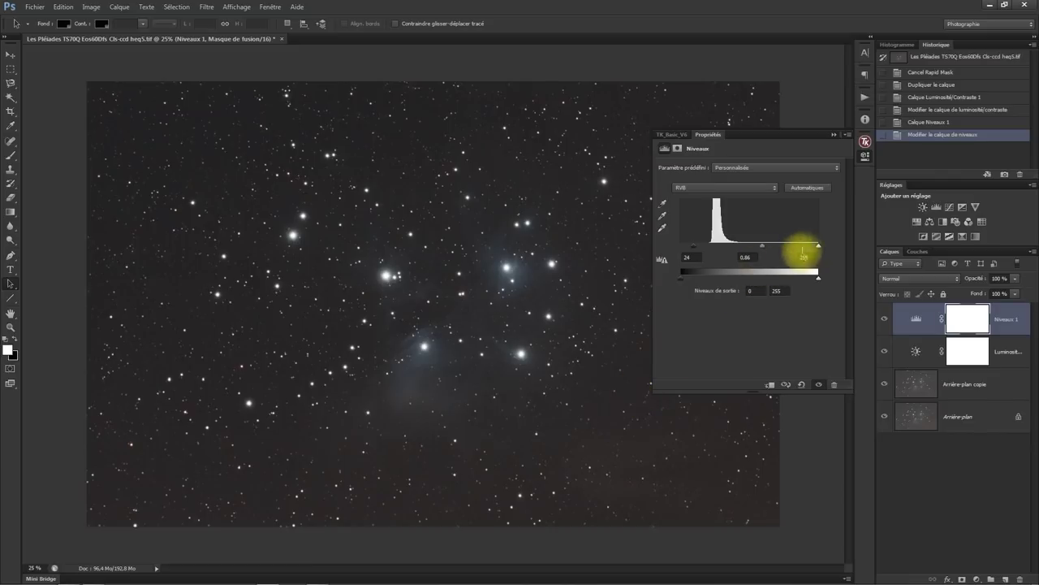
drag(819, 248, 746, 254)
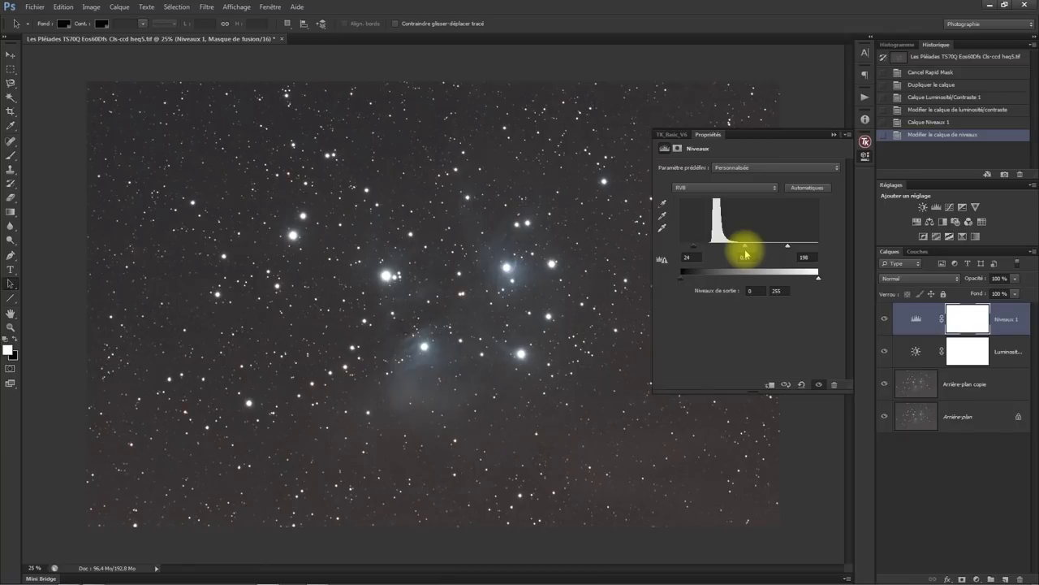
drag(790, 248, 828, 239)
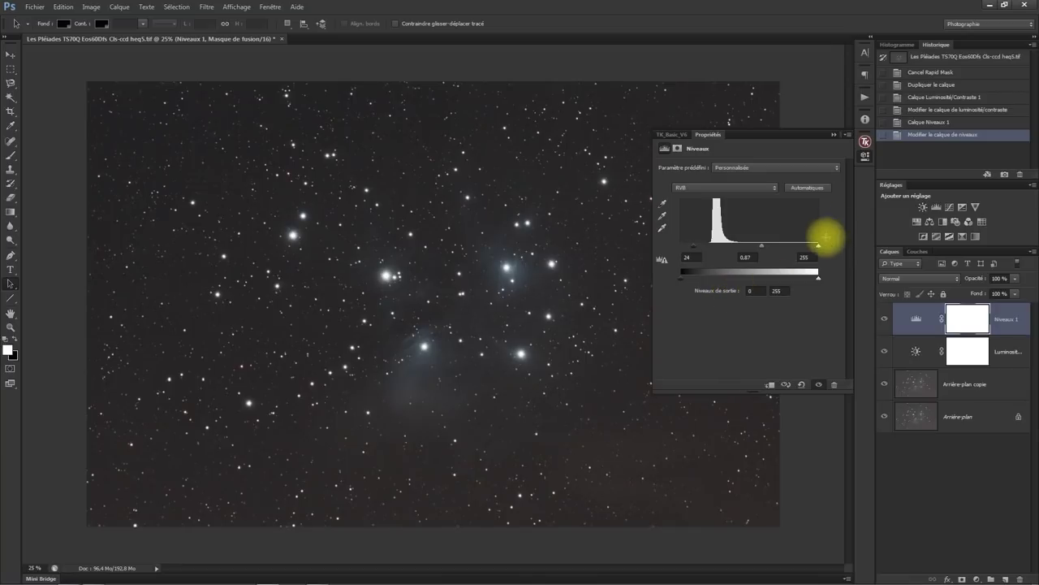
Set the Rouge channel's black input level to 12 with midtones at 1,00, and collapse the Niveaux properties
click(771, 190)
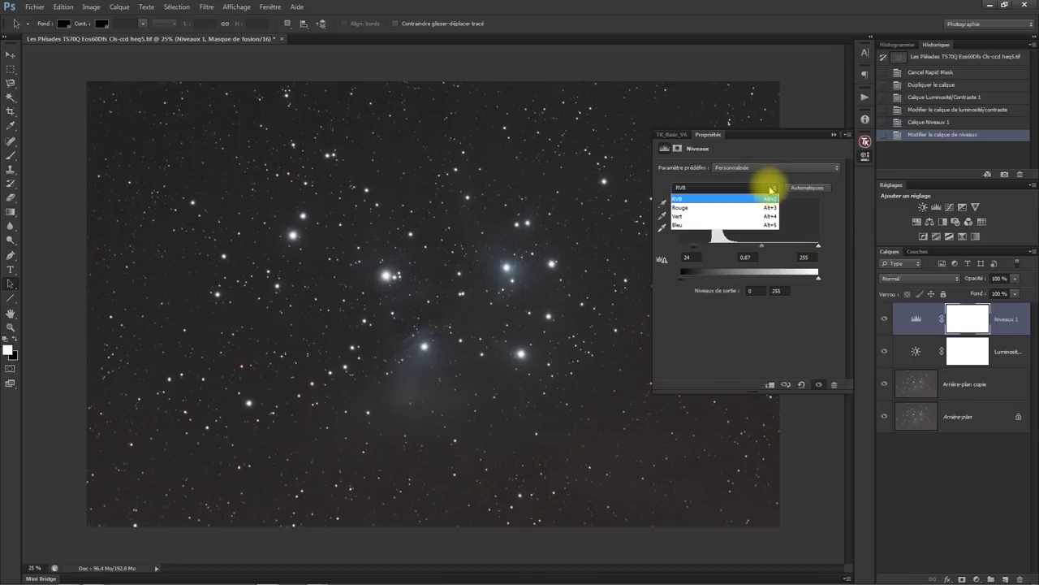
click(739, 208)
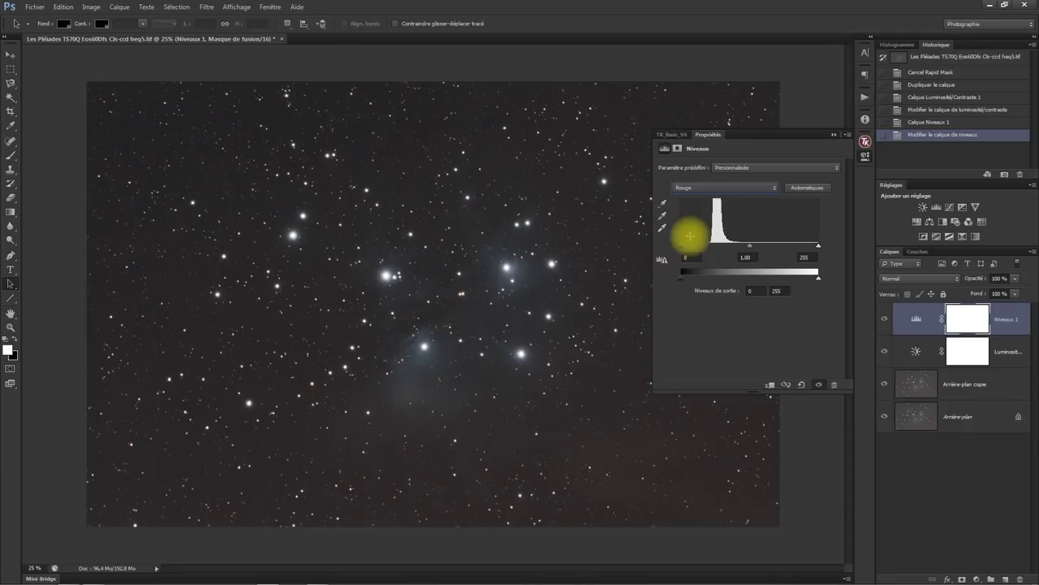
mouse_move(682, 249)
mouse_down()
mouse_move(703, 246)
mouse_move(672, 250)
mouse_move(688, 254)
mouse_up()
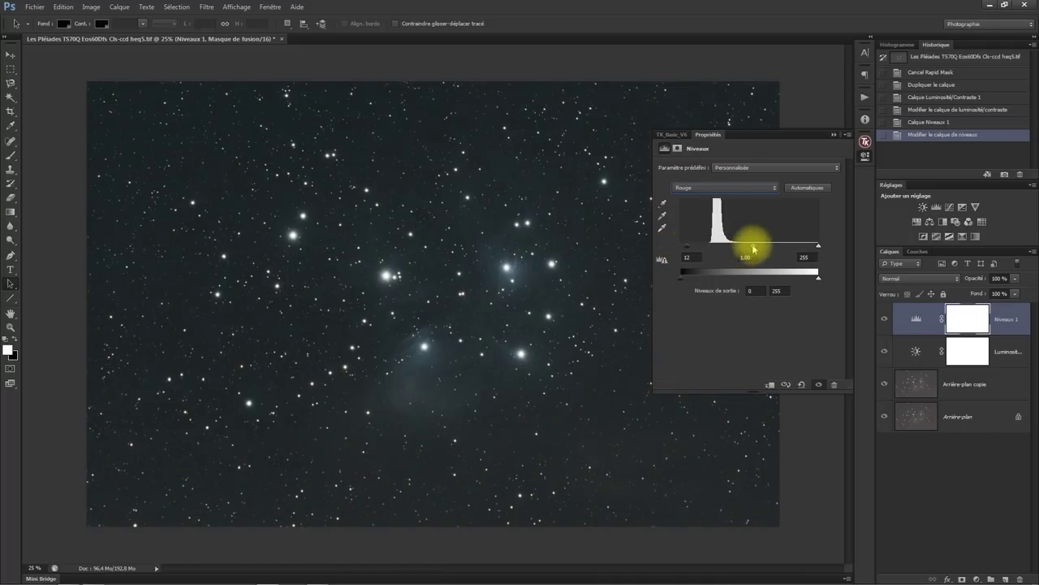
drag(754, 245, 752, 253)
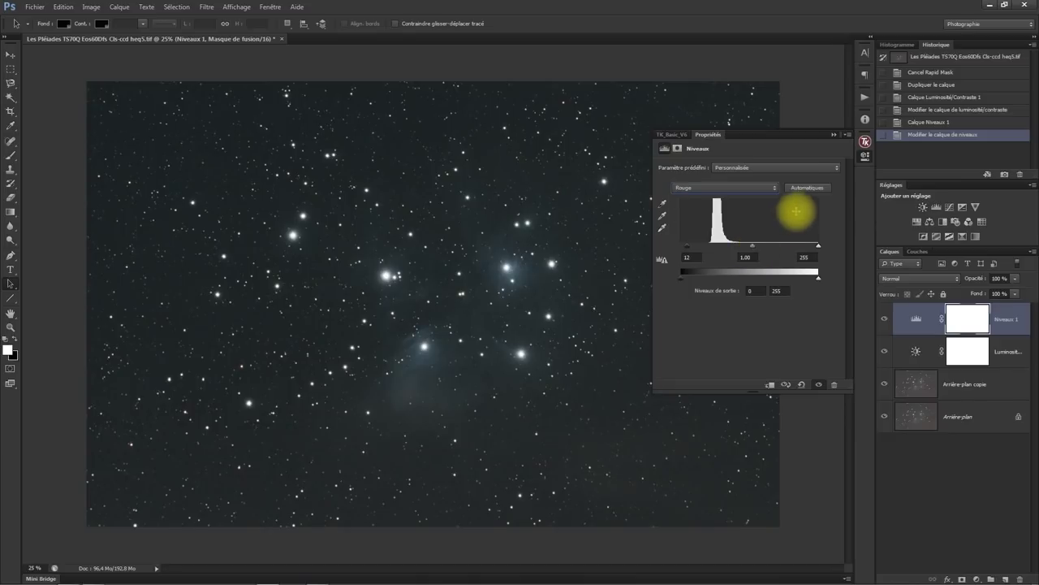
click(786, 385)
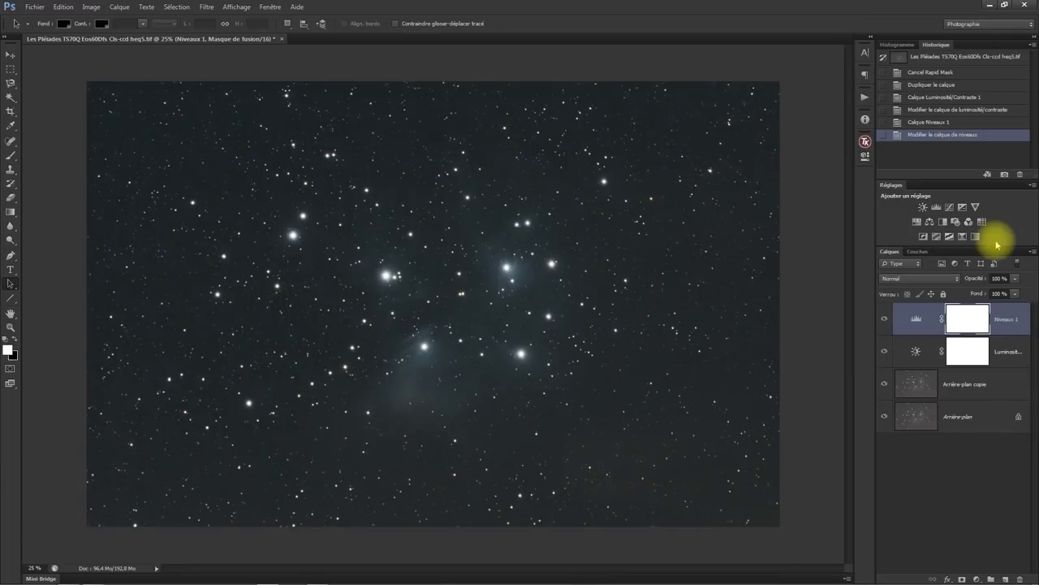
Add a Courbes adjustment layer and shape its RVB curve, darkening the shadows at 27/20 and raising the point at 61/96
click(949, 206)
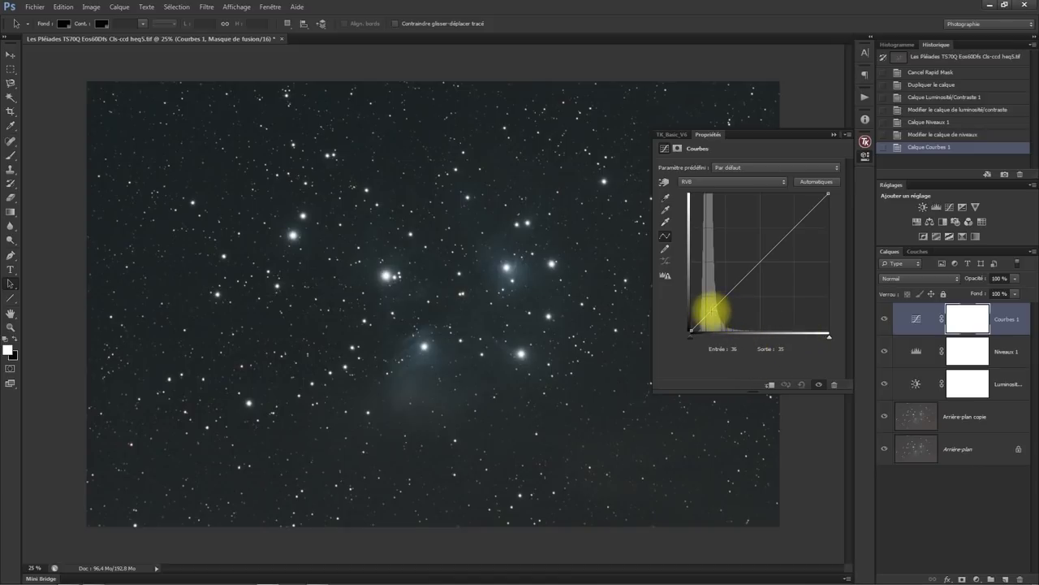
mouse_move(710, 311)
mouse_down()
mouse_move(749, 251)
mouse_move(761, 278)
mouse_move(721, 297)
mouse_move(705, 288)
mouse_move(712, 313)
mouse_move(722, 297)
mouse_move(710, 285)
mouse_move(721, 296)
mouse_up()
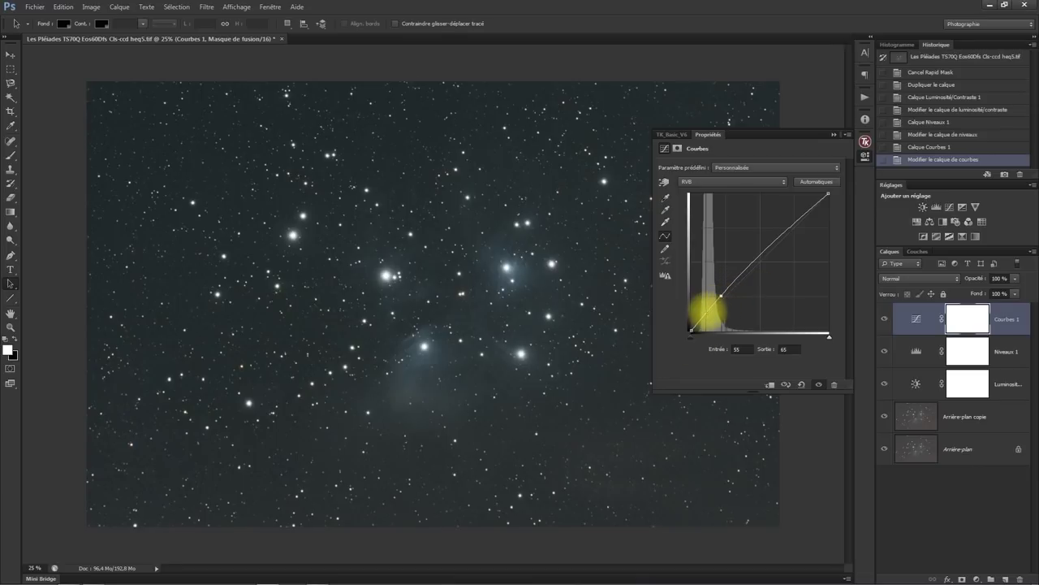
click(703, 316)
drag(704, 316, 705, 320)
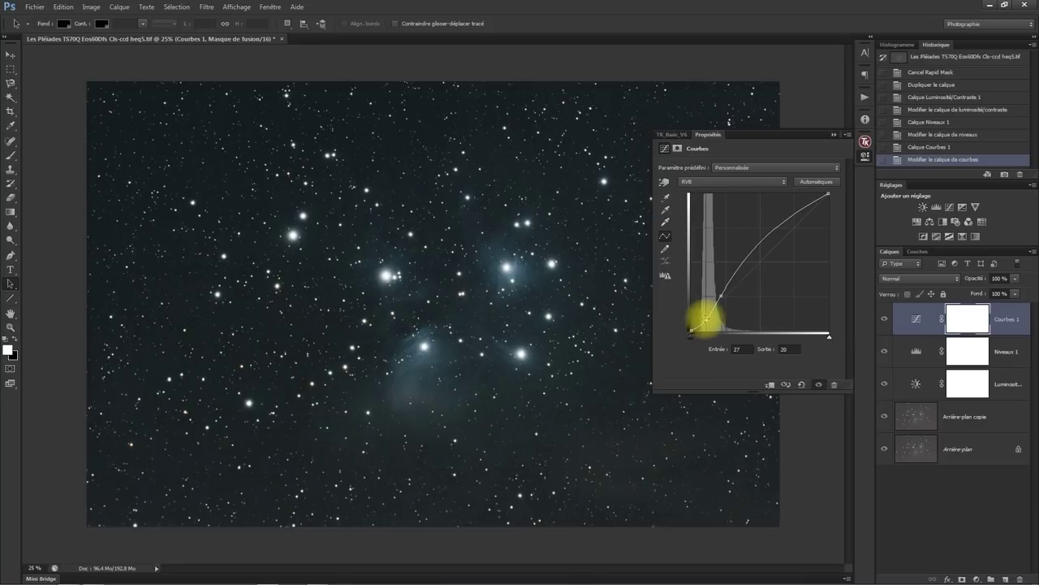
drag(706, 318, 723, 278)
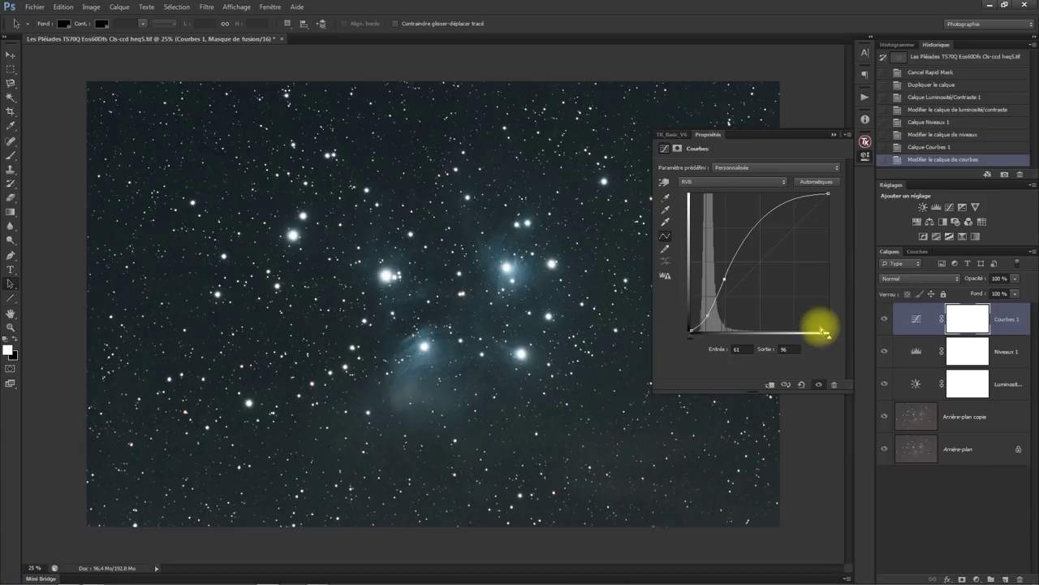
Try RVB curve points at 16/10, 105/165 and 61/84, and reset the Courbes adjustment to its default
click(697, 325)
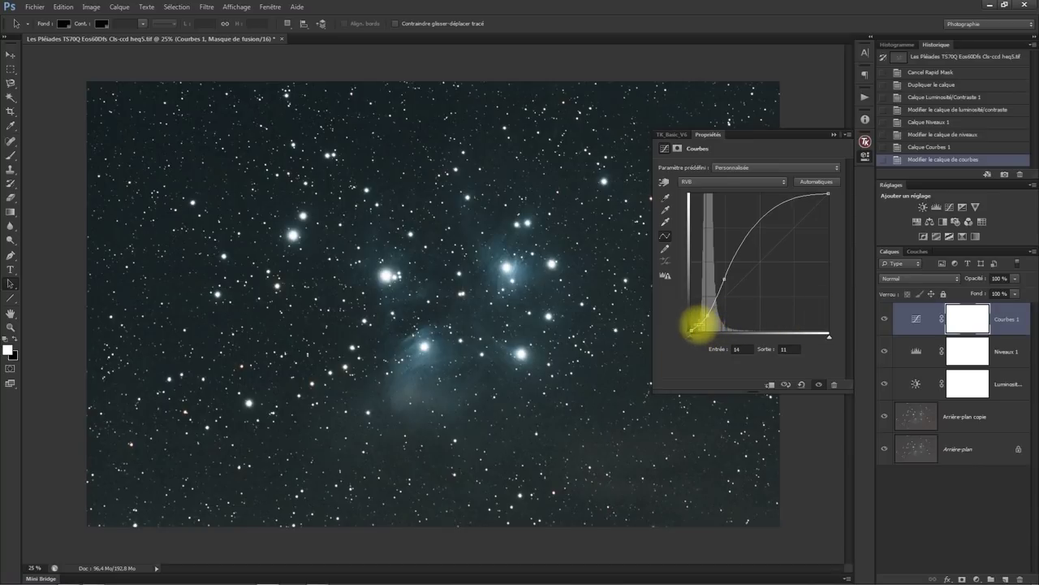
mouse_move(697, 325)
mouse_down()
mouse_move(694, 315)
mouse_move(700, 325)
mouse_up()
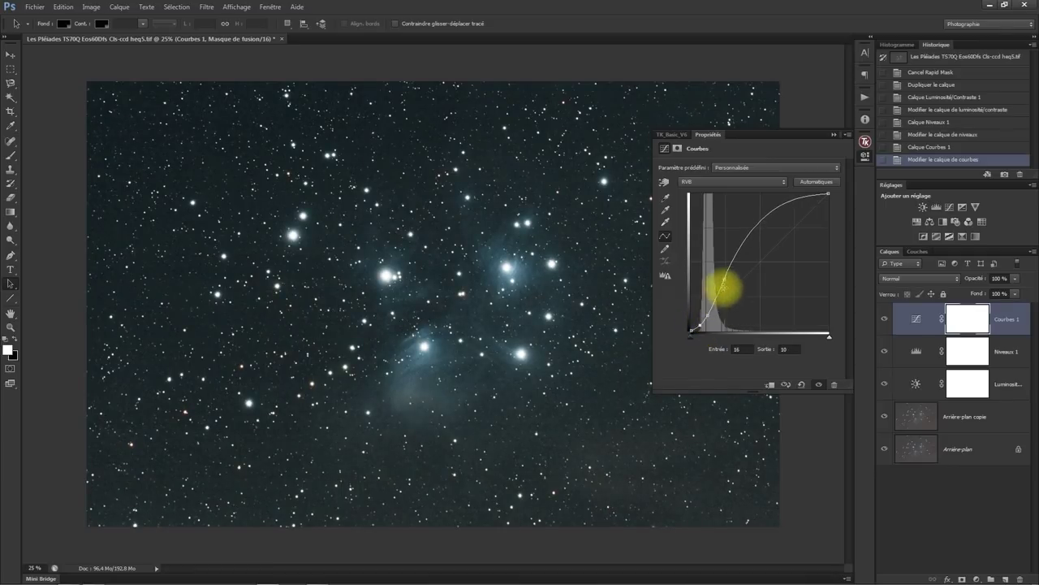
drag(744, 235, 748, 242)
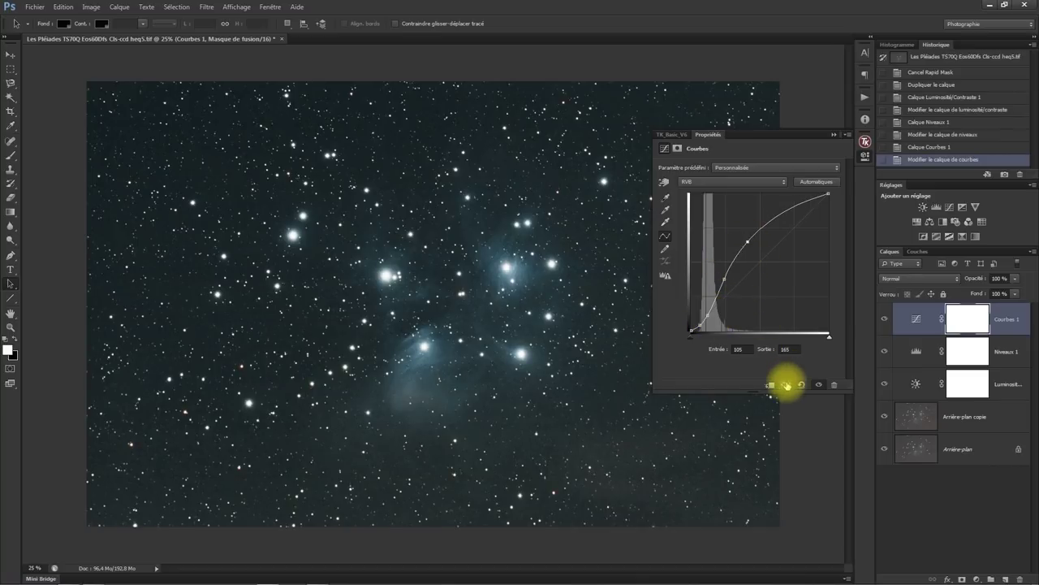
drag(724, 280, 725, 285)
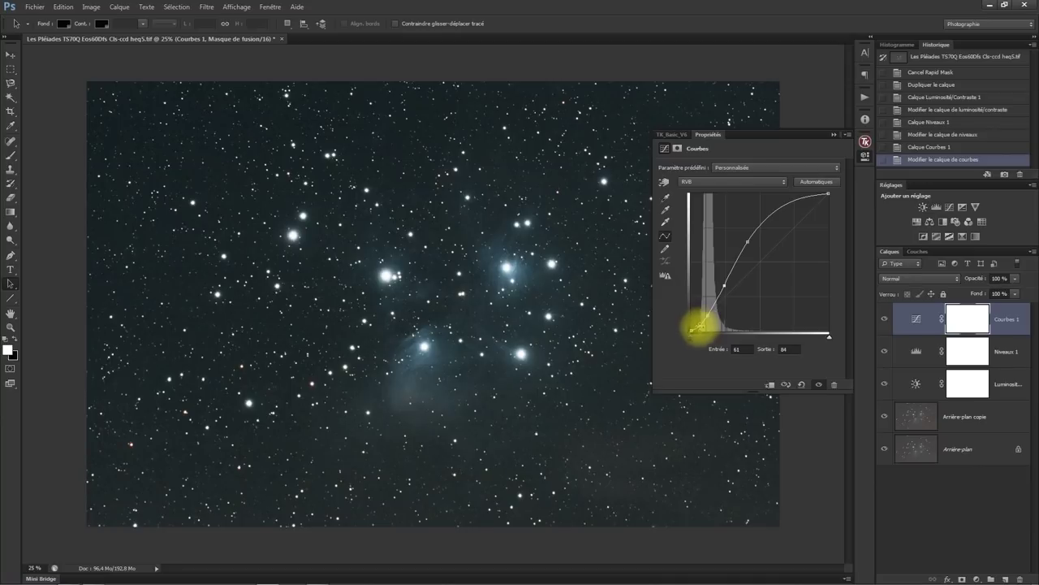
click(802, 384)
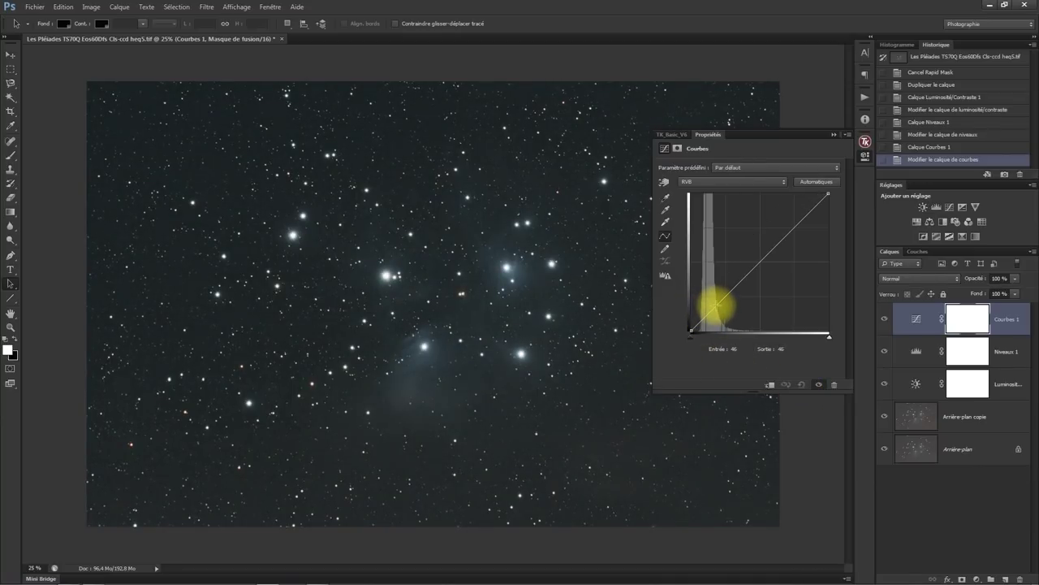
Add two points to the lower part of the RVB curve, placing the shadow point at input 24, output 15
click(711, 307)
click(701, 322)
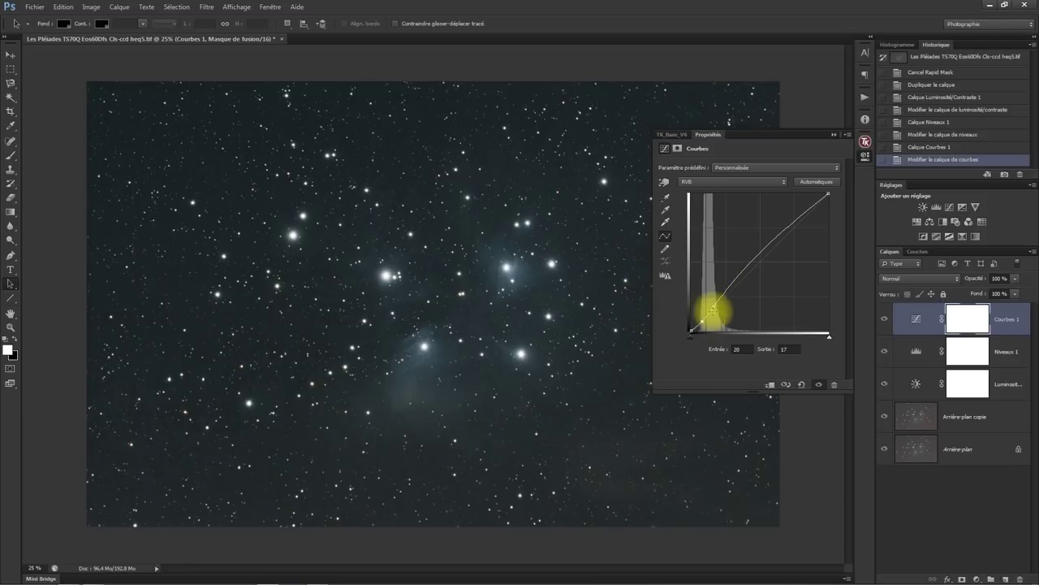
drag(701, 323, 704, 324)
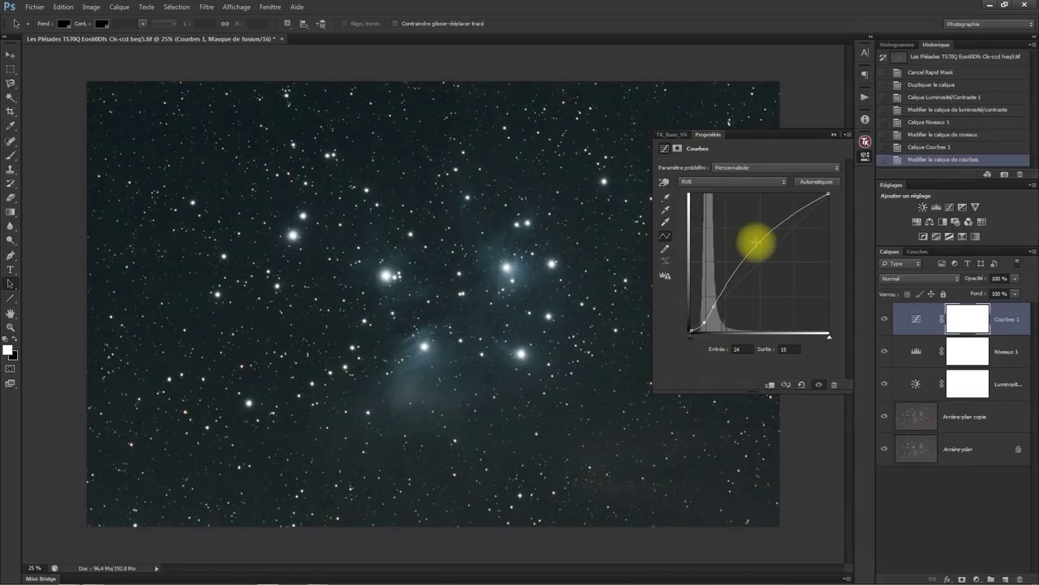
Place an upper RVB curve point at input 188, output 200, and raise the lower midtone point to input 36, output 55
mouse_move(782, 221)
mouse_down()
mouse_move(771, 207)
mouse_move(787, 232)
mouse_up()
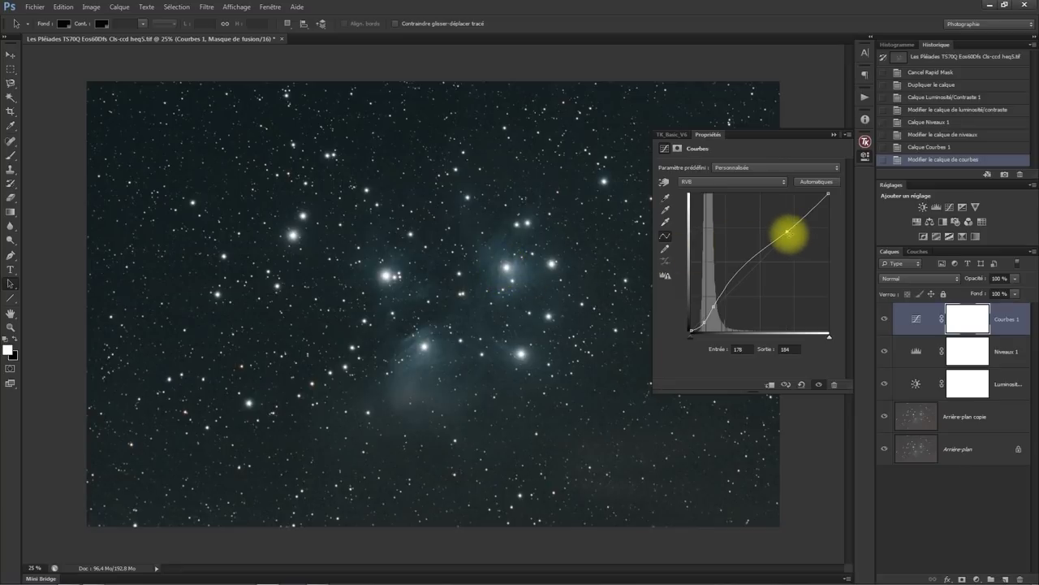
mouse_move(787, 231)
mouse_down()
mouse_move(801, 244)
mouse_move(766, 223)
mouse_move(778, 231)
mouse_up()
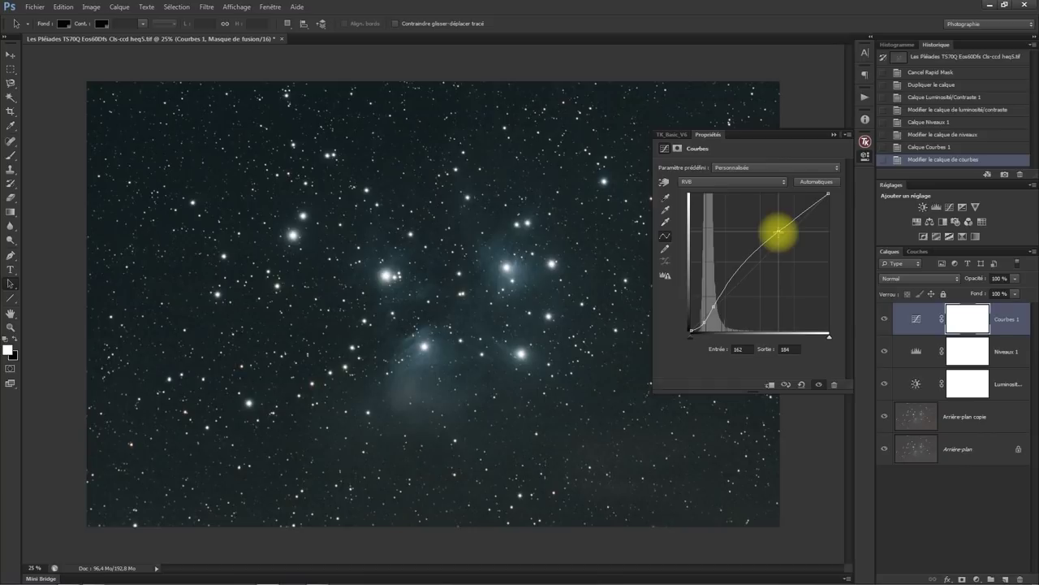
drag(777, 232, 793, 223)
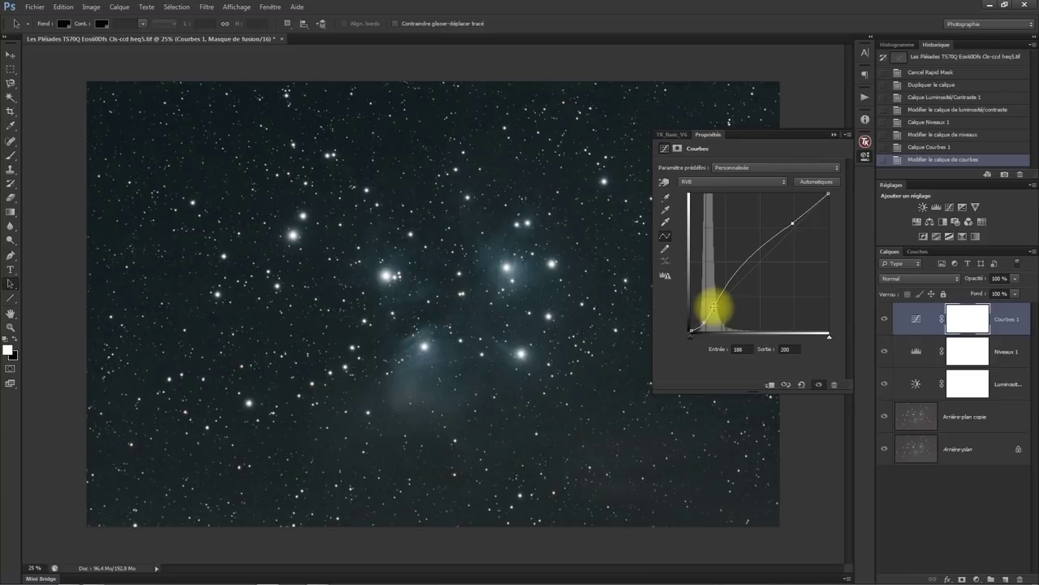
drag(712, 307, 711, 302)
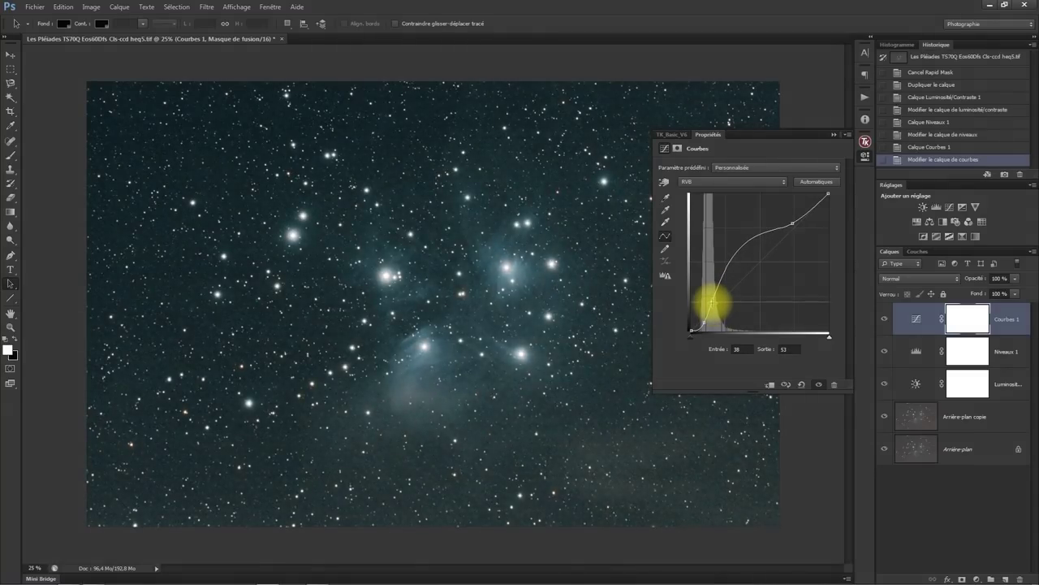
drag(711, 302, 711, 299)
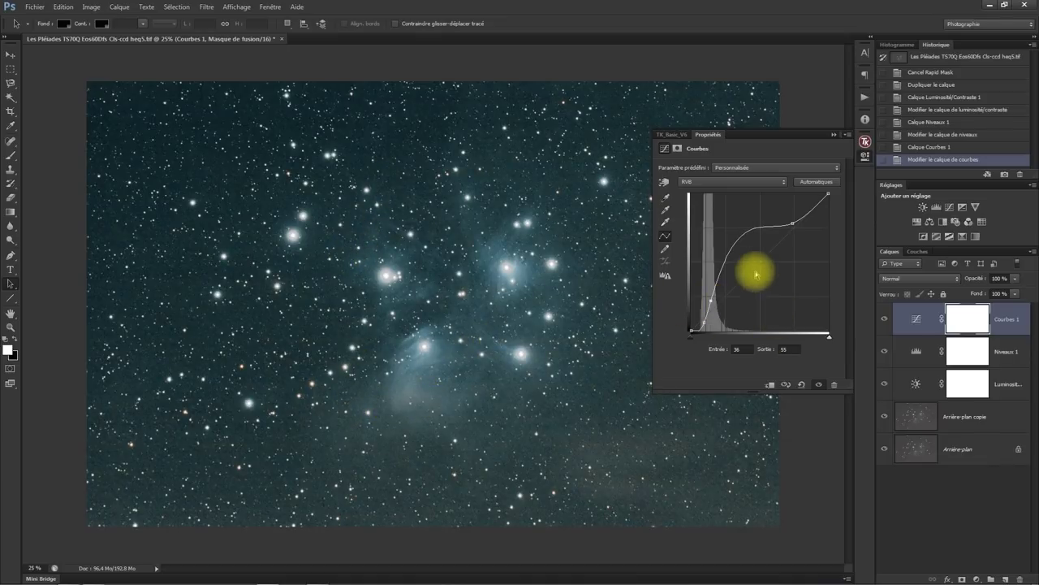
Move the RVB curve's shadow point to 14/14 and its upper point to 138/170, compare with the previous state, and collapse the properties
drag(795, 222, 754, 230)
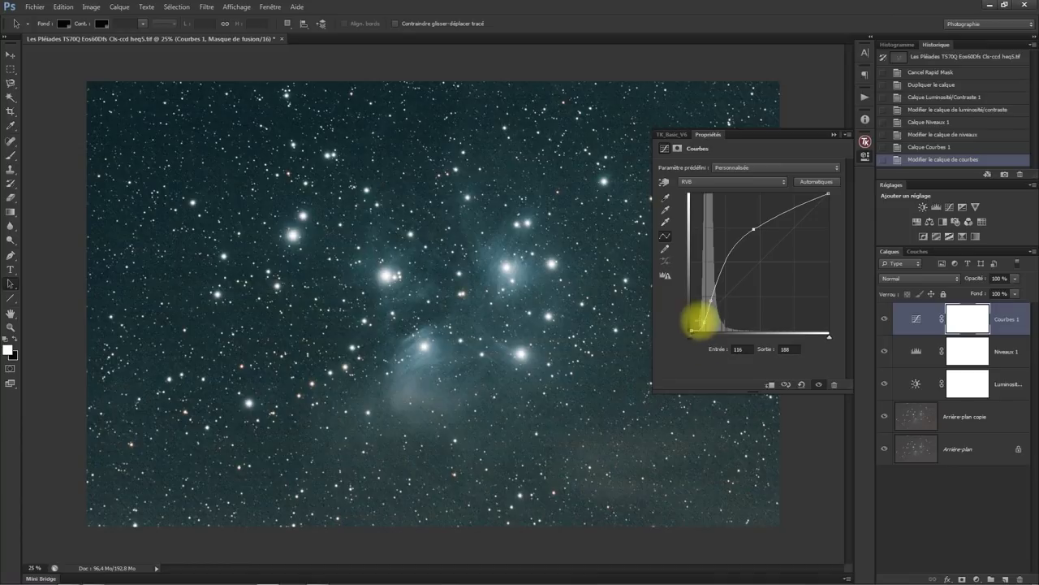
drag(705, 322, 699, 324)
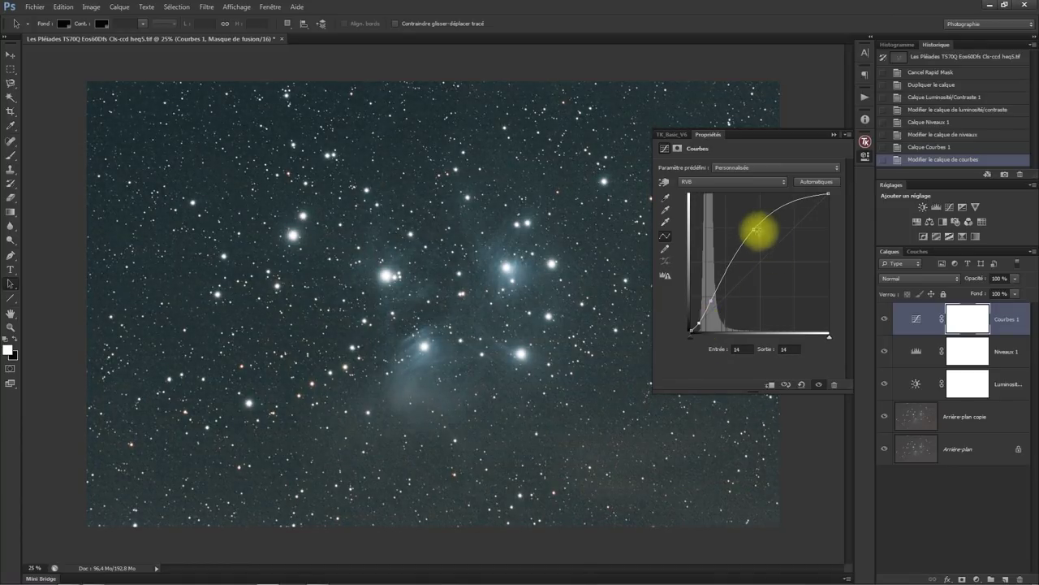
click(754, 230)
drag(754, 230, 767, 238)
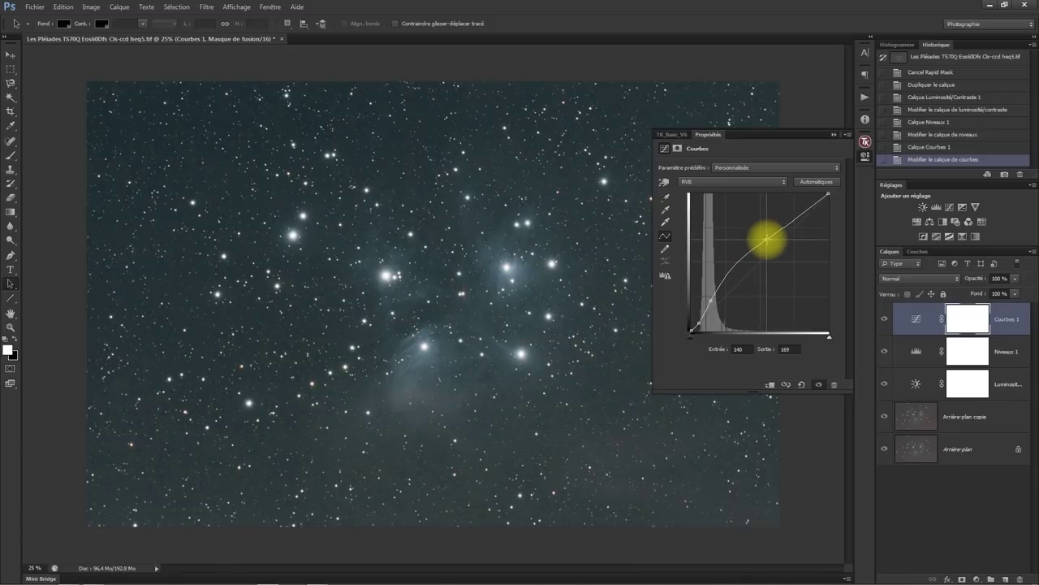
drag(766, 238, 765, 237)
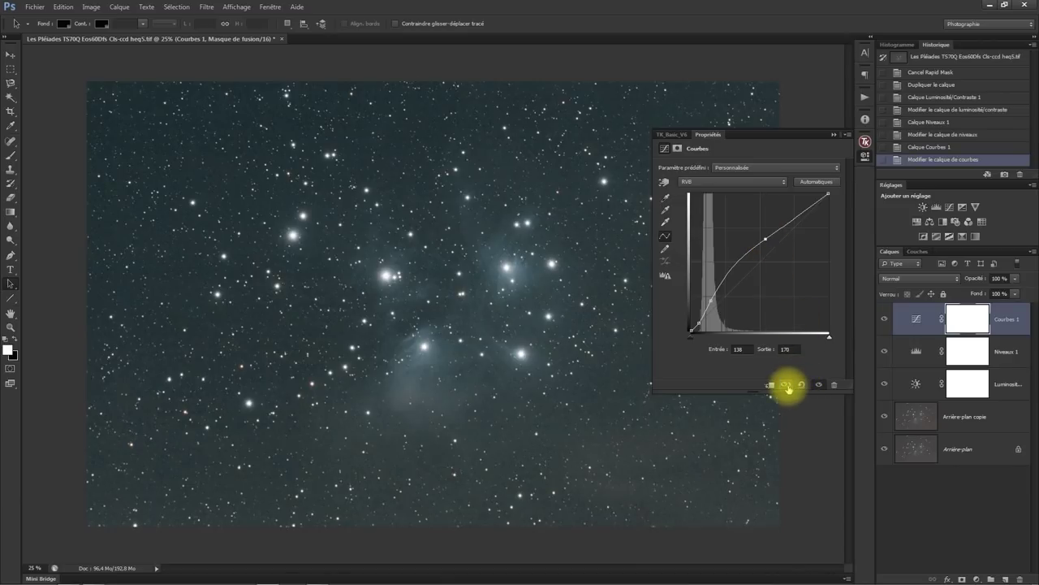
click(787, 386)
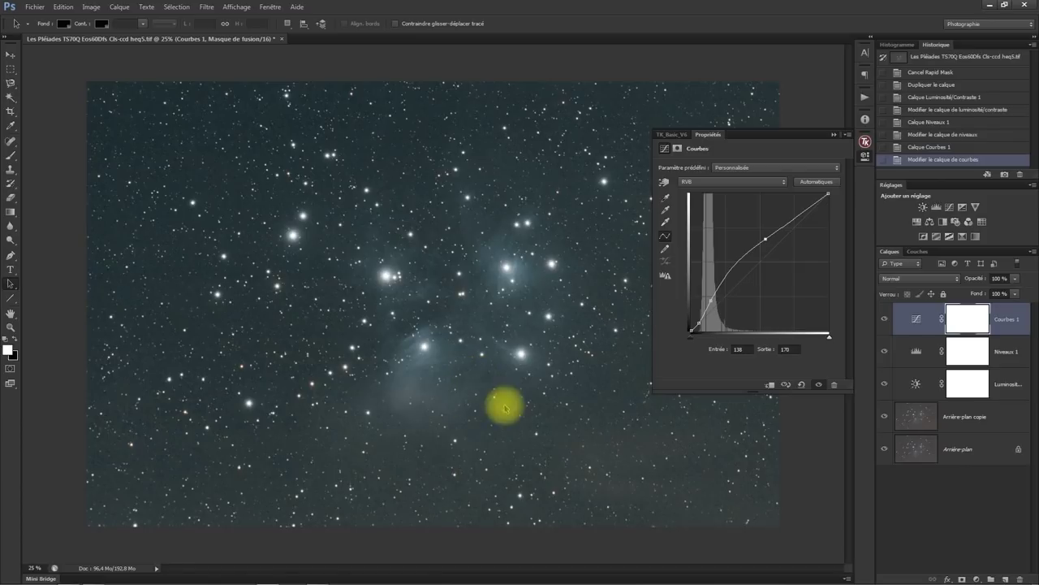
click(834, 140)
Reopen the Niveaux 1 adjustment, set its RVB black input level to 32, and collapse its properties
click(916, 353)
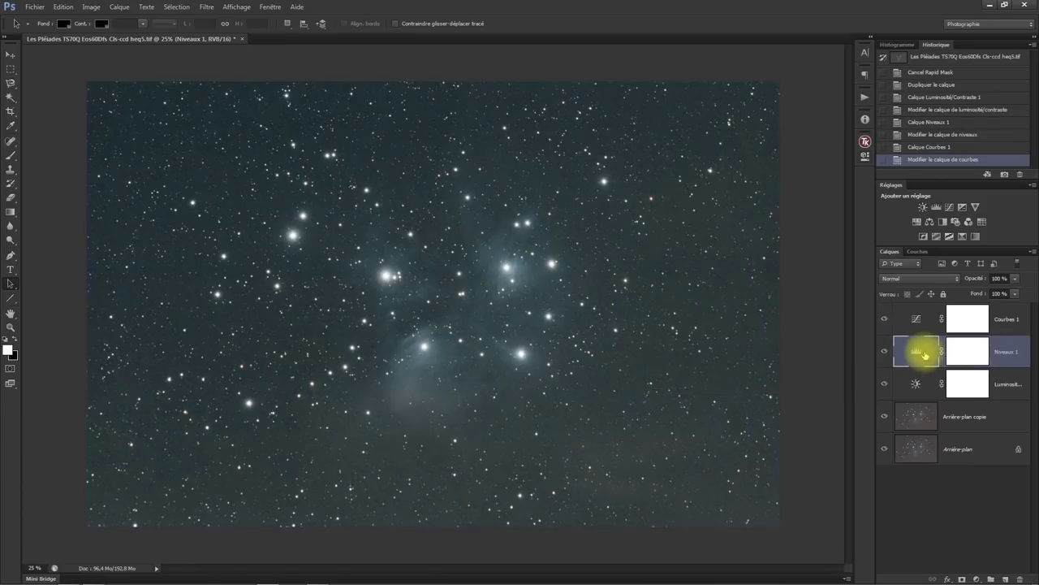
click(865, 155)
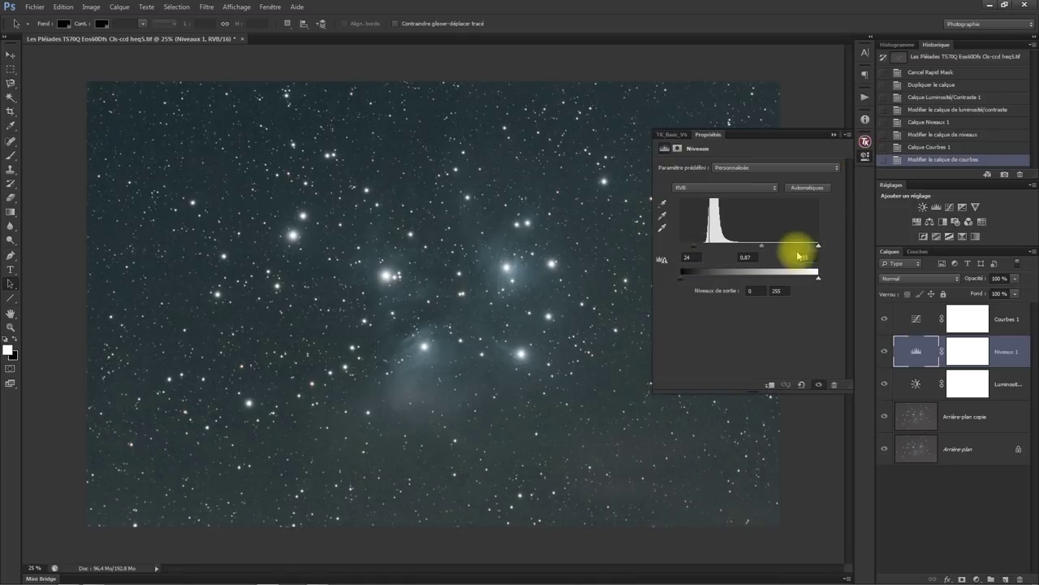
drag(693, 243, 697, 248)
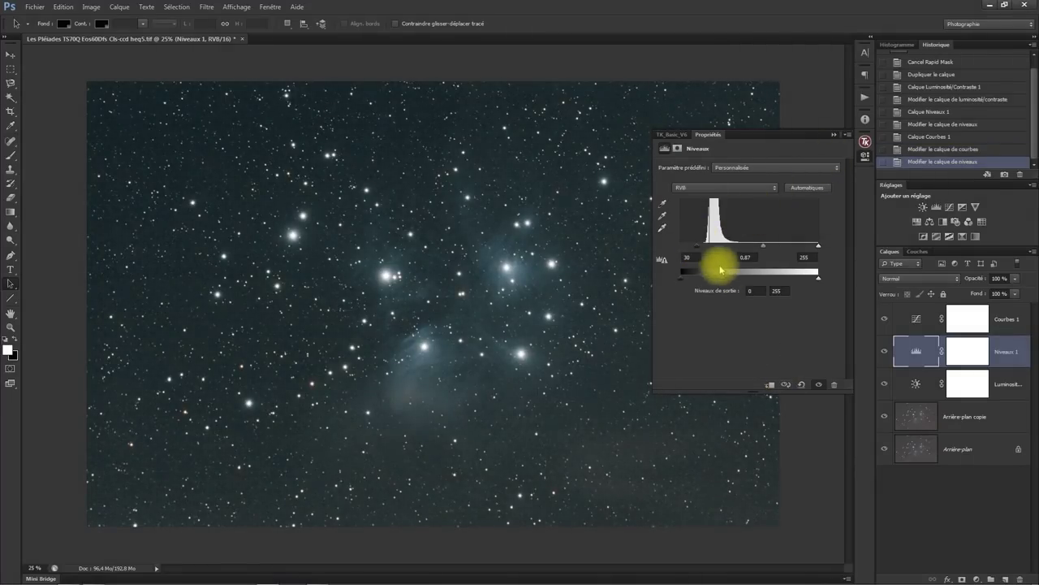
drag(690, 241, 698, 252)
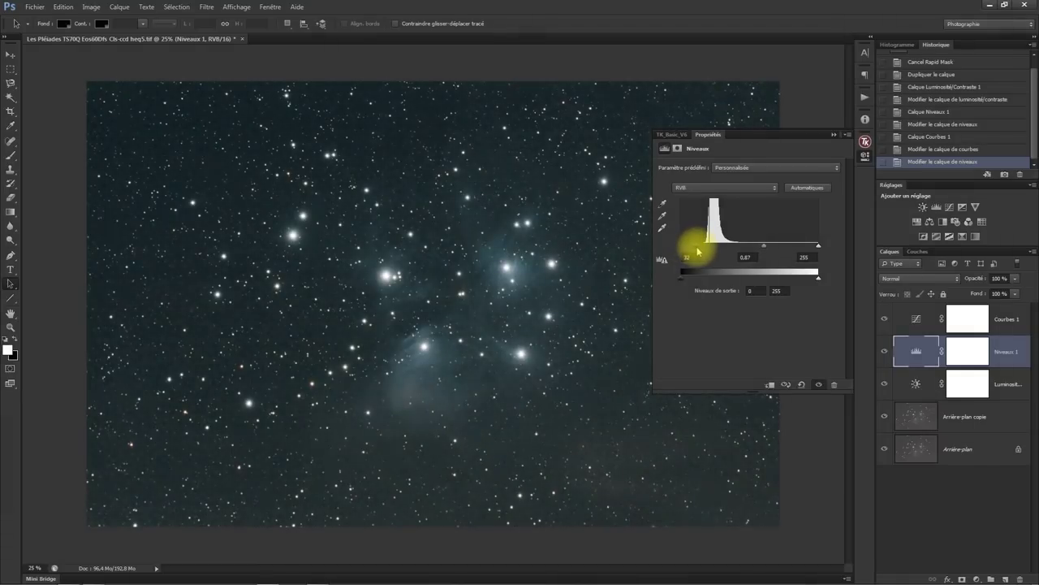
click(834, 135)
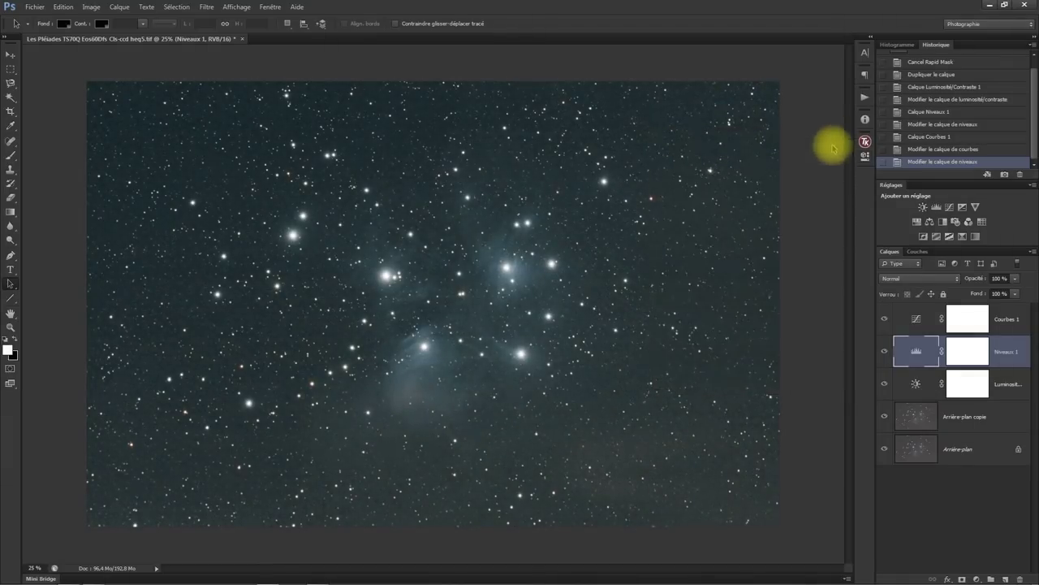
Add a second Niveaux adjustment layer above Courbes 1 with the RVB black input level at 15, and collapse its properties
click(1028, 322)
click(936, 208)
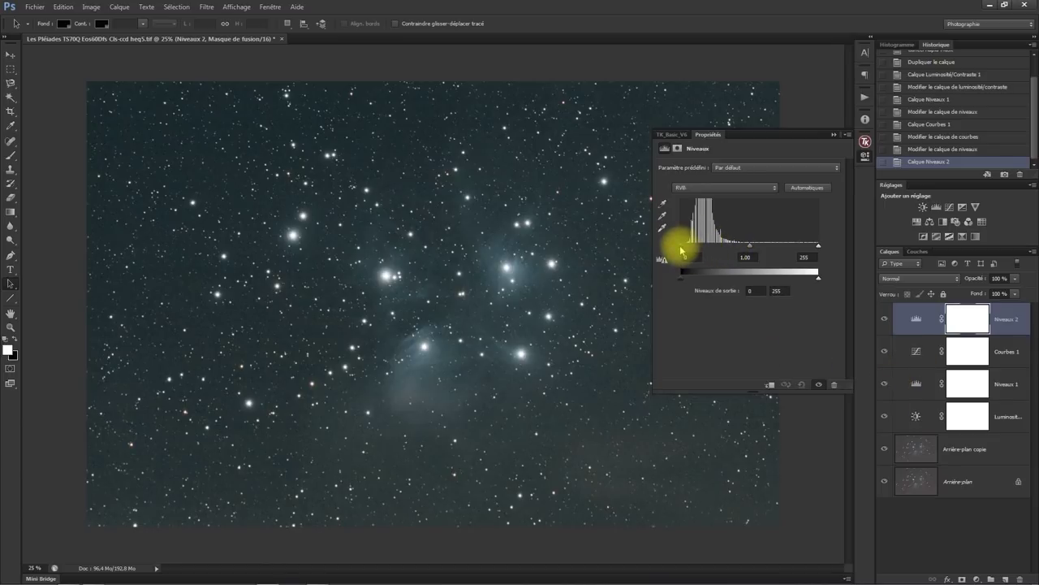
drag(680, 252, 689, 253)
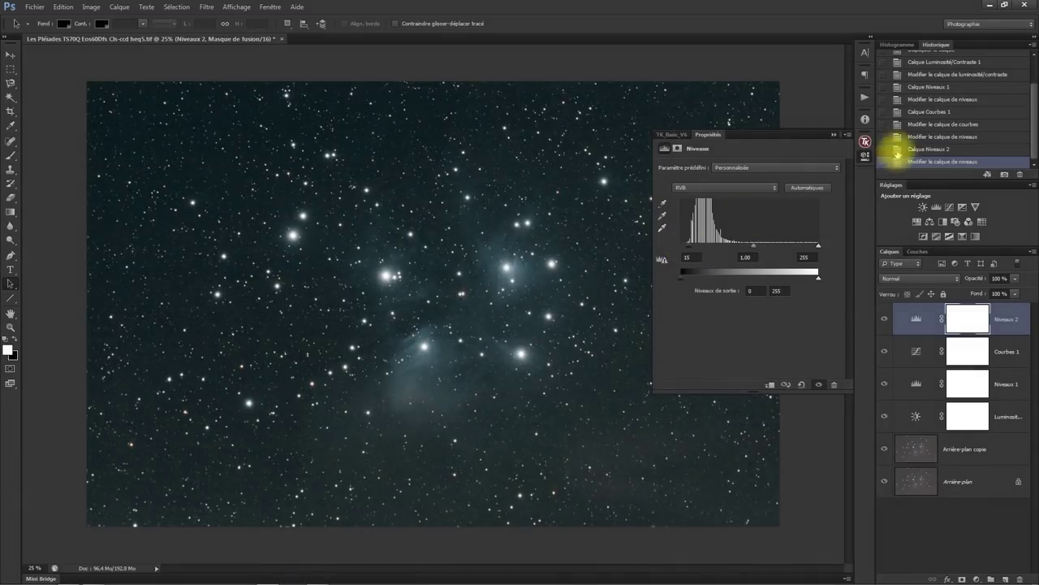
click(833, 134)
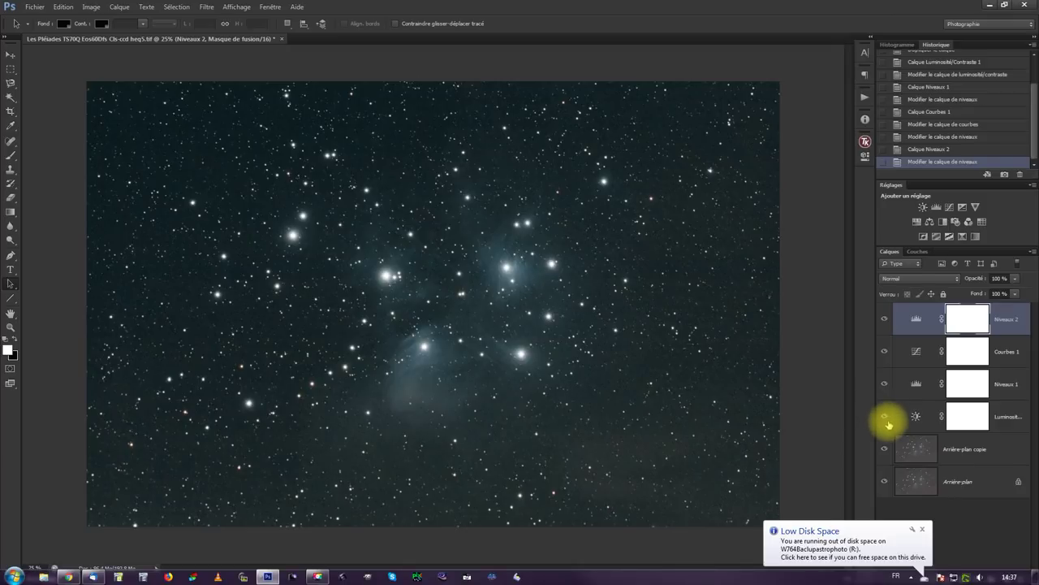
Dismiss the low disk space notice and compare the image with the Niveaux 1 layer hidden and shown
click(923, 530)
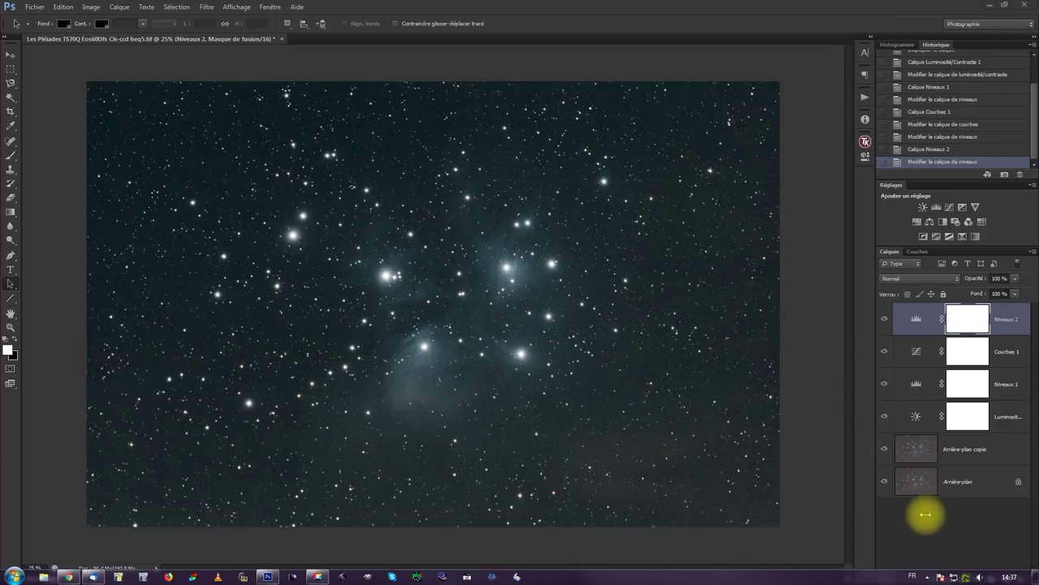
key(space)
click(884, 383)
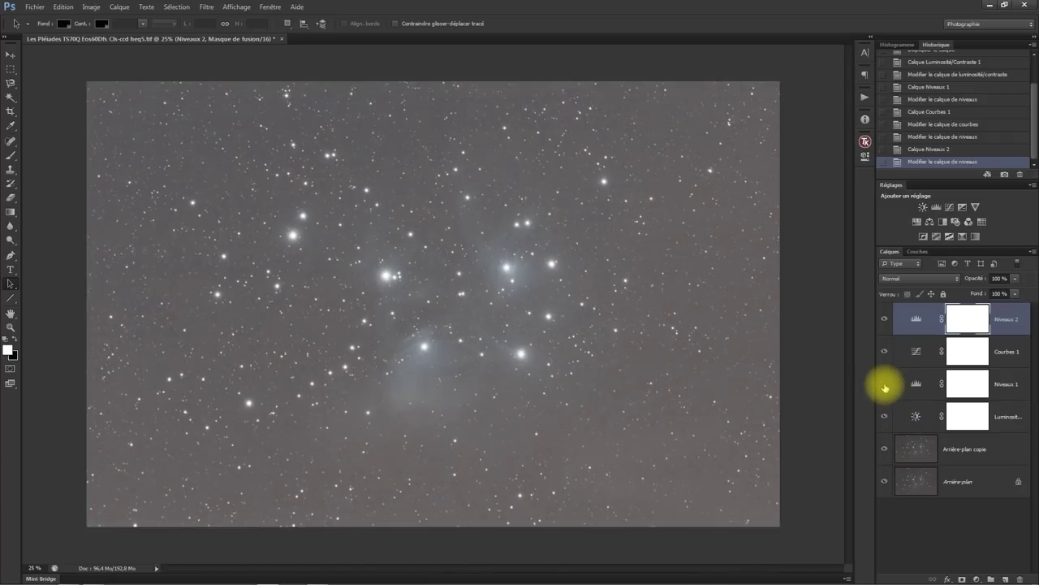
click(885, 386)
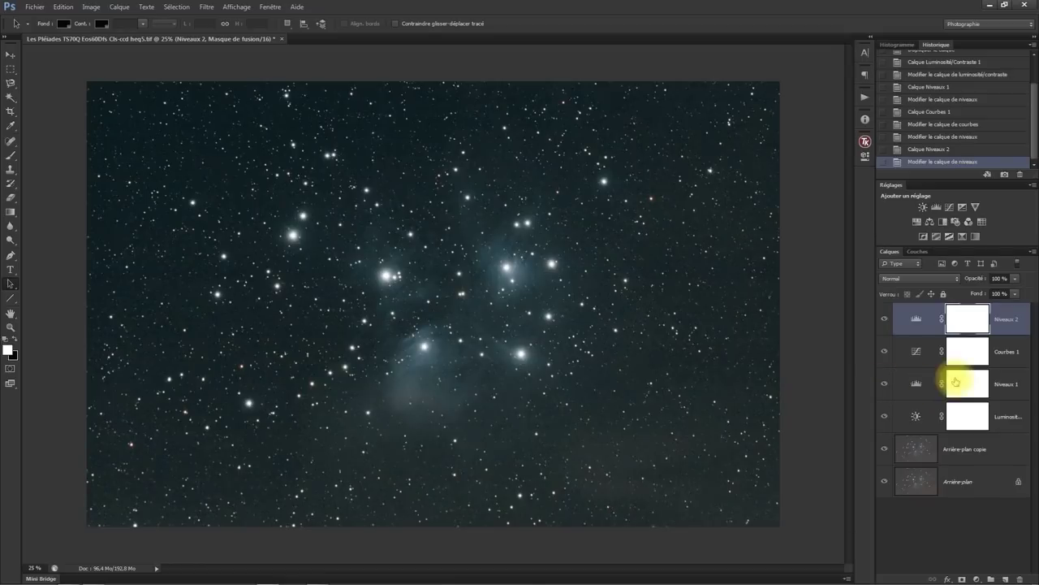
click(886, 385)
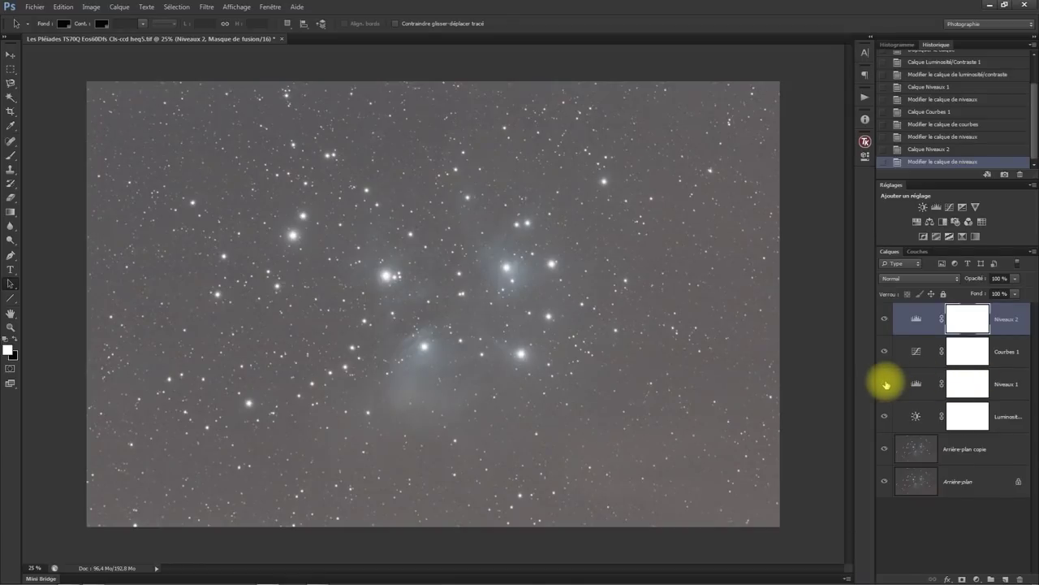
click(886, 384)
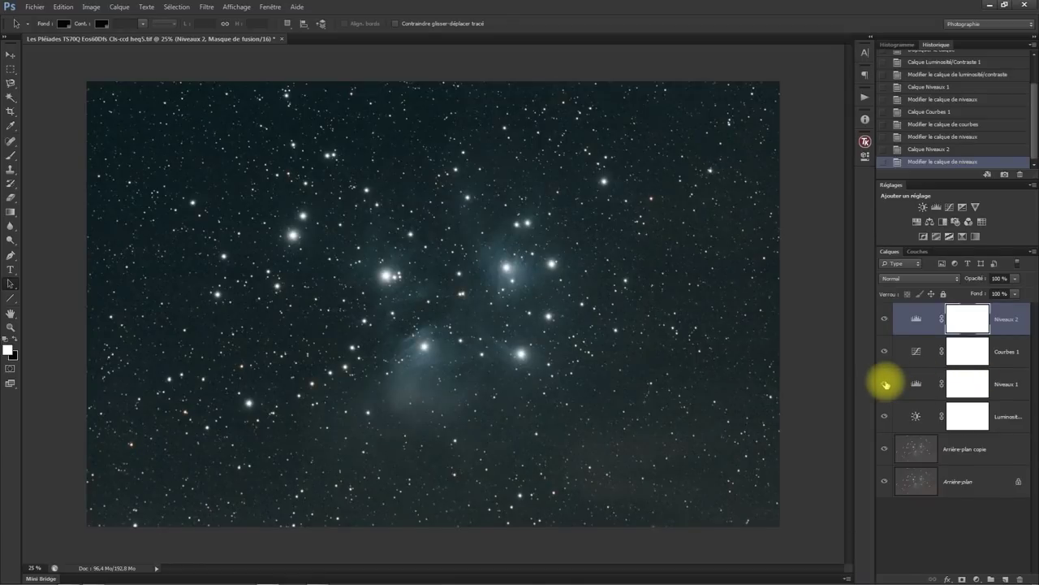
click(886, 384)
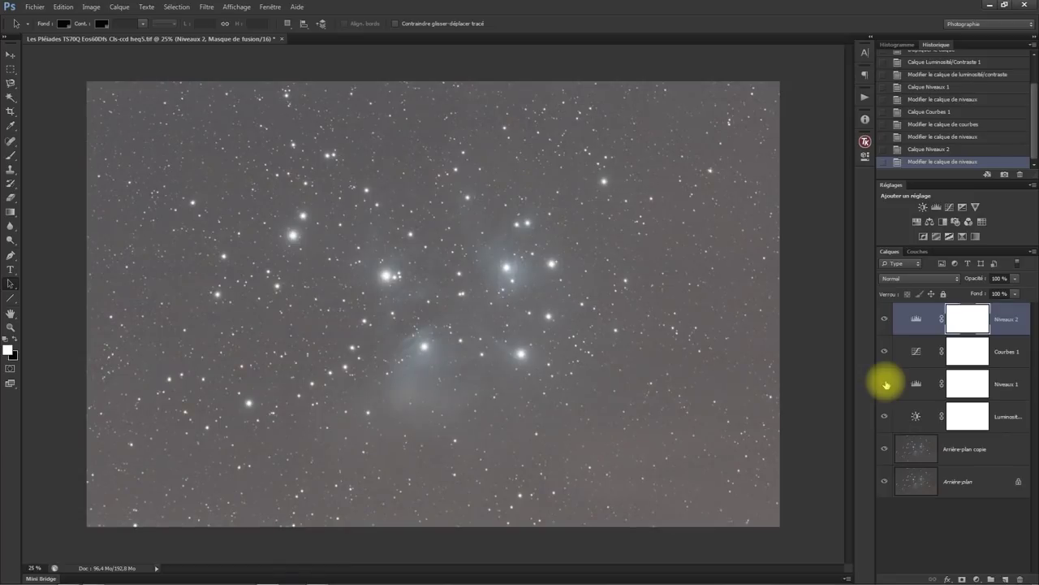
click(885, 384)
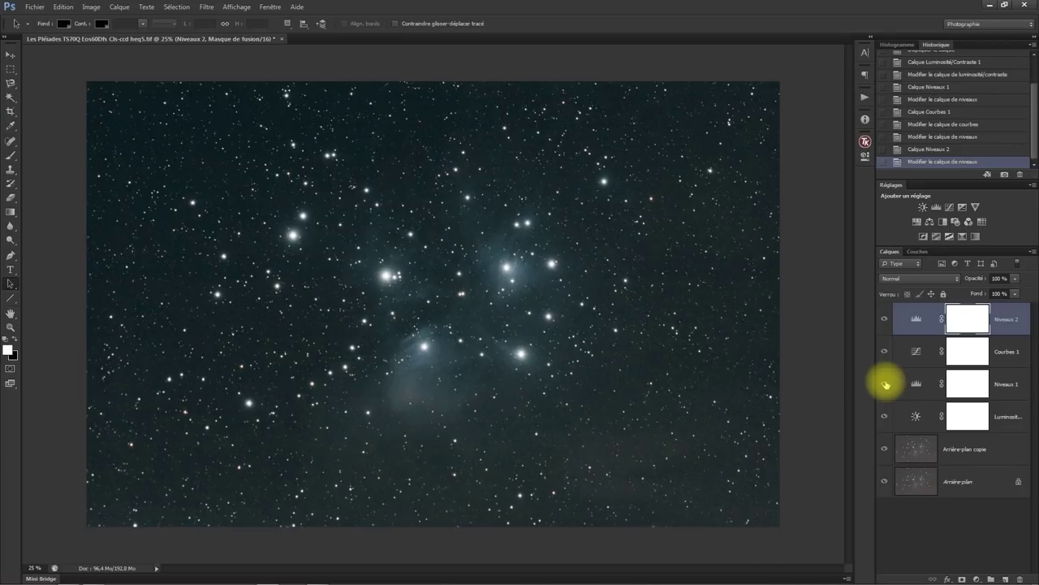
Add an Exposition adjustment layer with Exposition +0,10, Décalage +0,0471 and Correction gamma 0,62
click(963, 210)
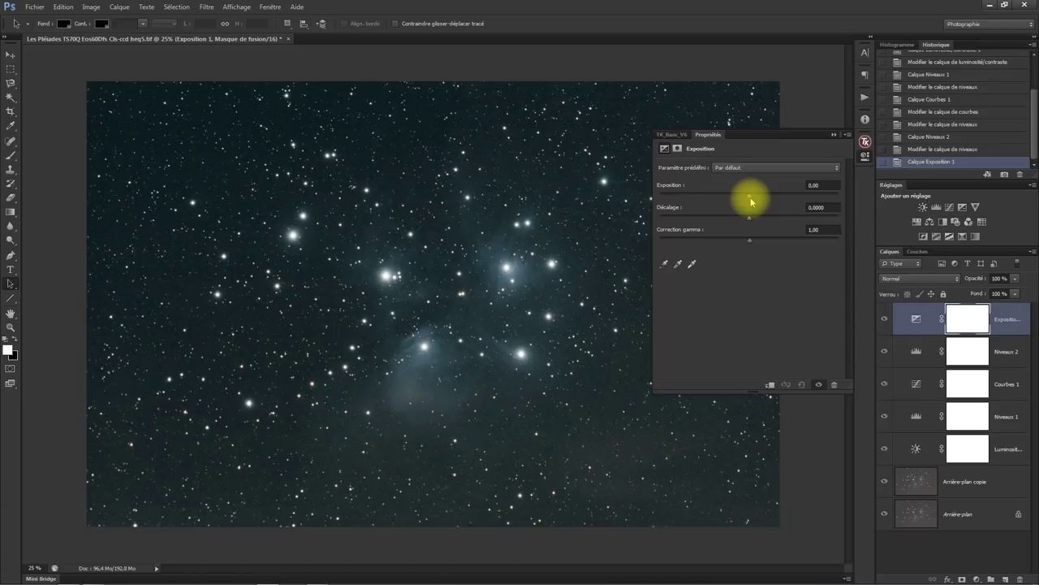
mouse_move(750, 201)
mouse_down()
mouse_move(760, 203)
mouse_move(723, 204)
mouse_move(755, 202)
mouse_up()
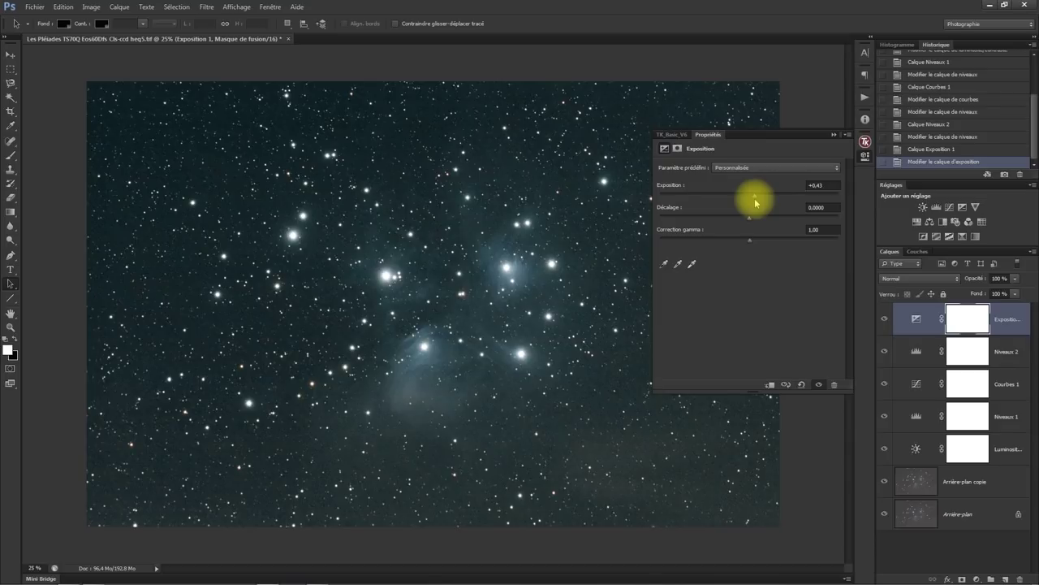
drag(754, 202, 750, 200)
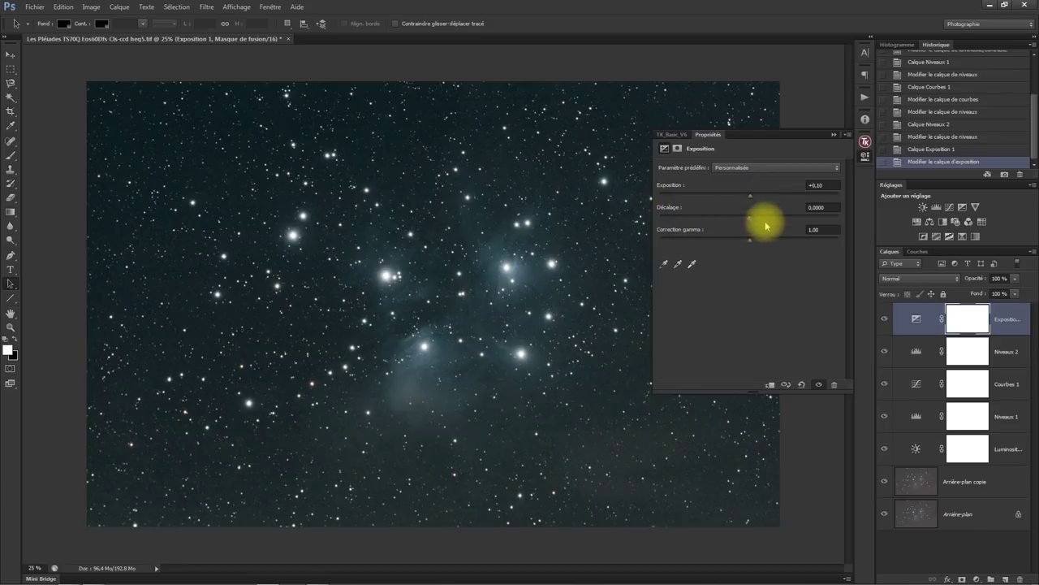
drag(750, 223, 759, 223)
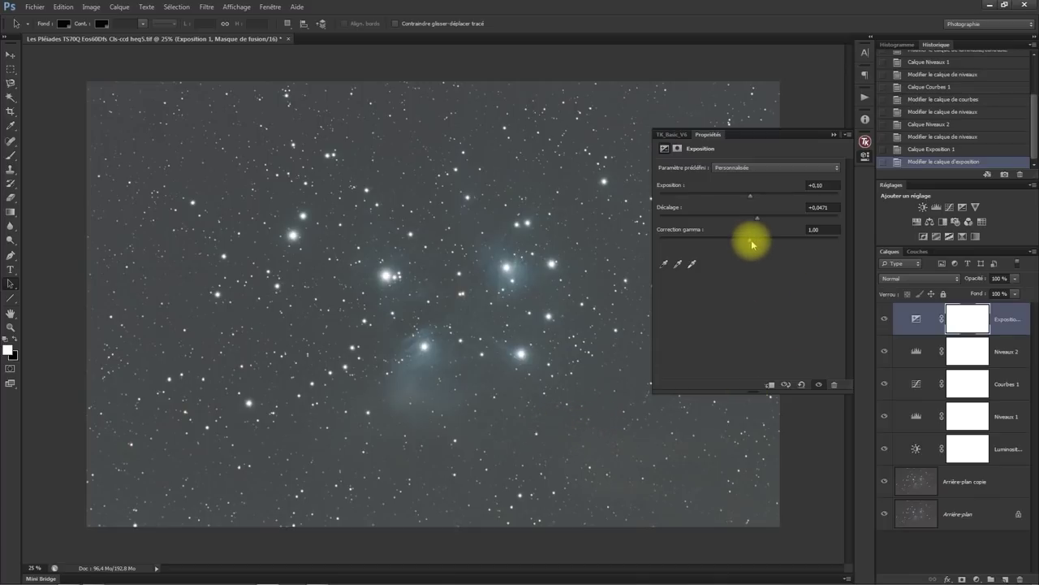
drag(752, 244, 777, 245)
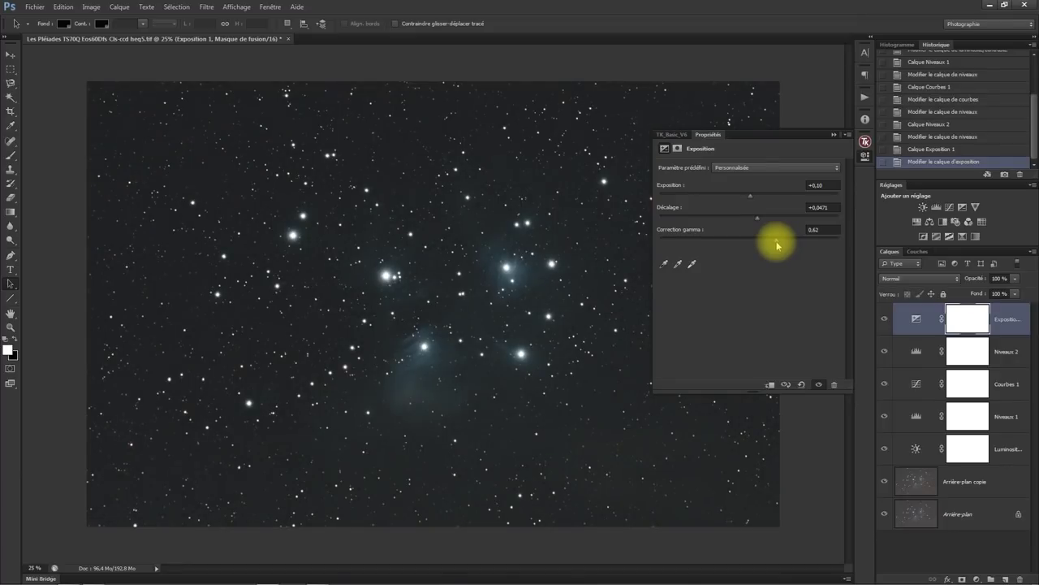
Compare the Exposition adjustment with its previous state, reset it to default, and readjust its Décalage and Correction gamma to darken the sky
click(786, 388)
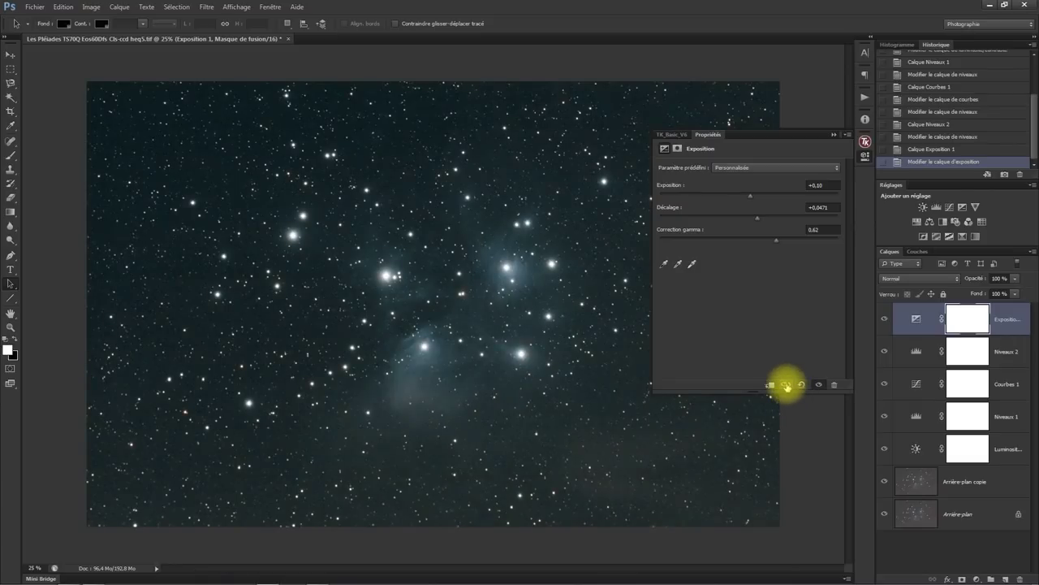
click(787, 387)
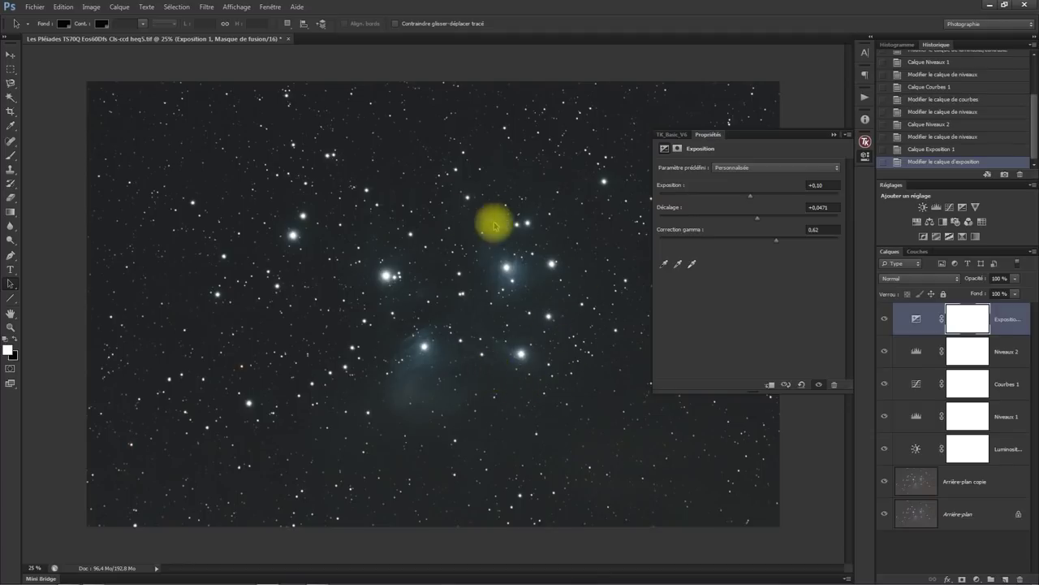
click(785, 385)
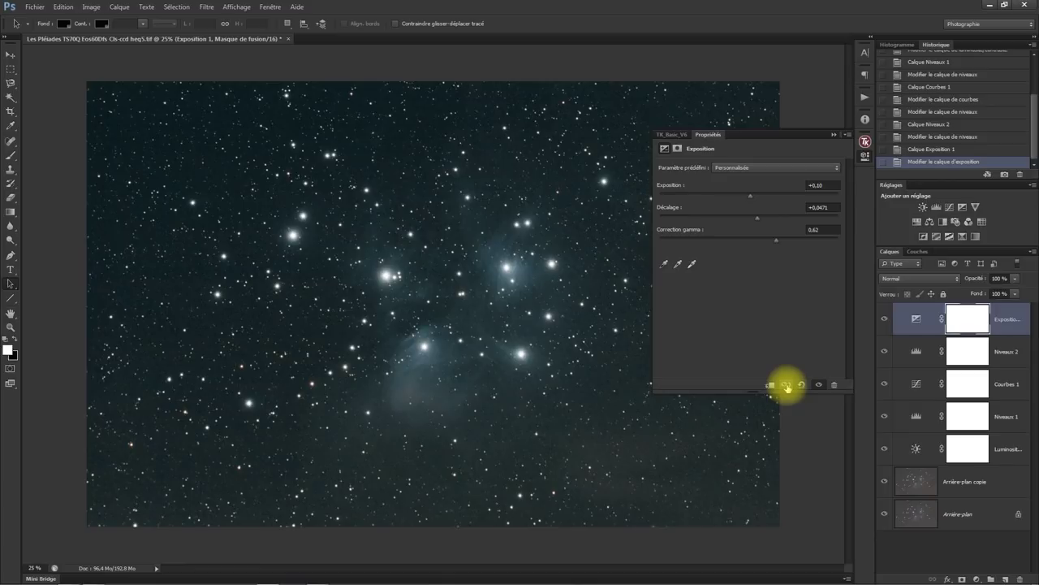
click(801, 385)
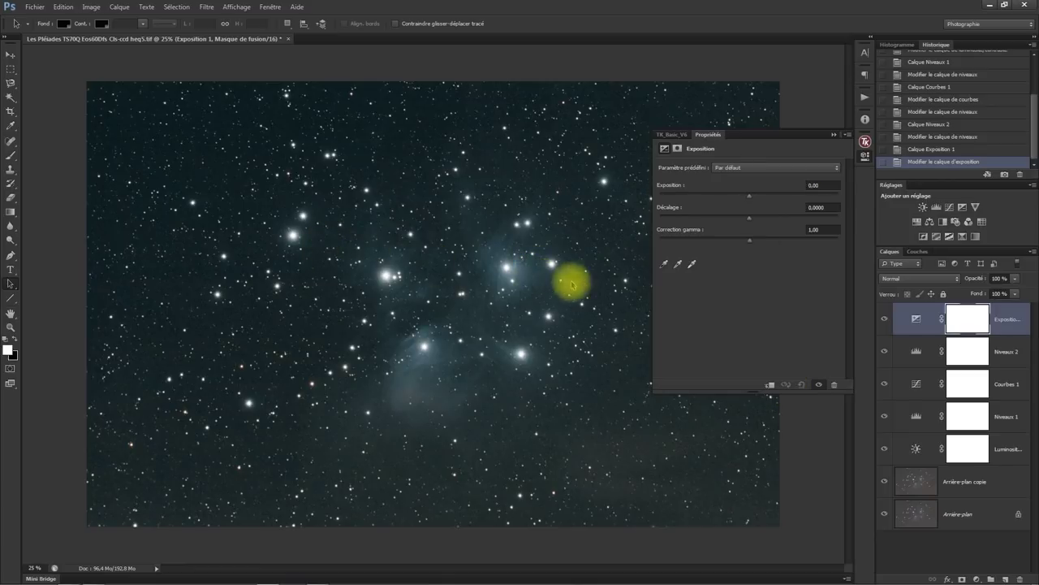
drag(749, 219, 770, 244)
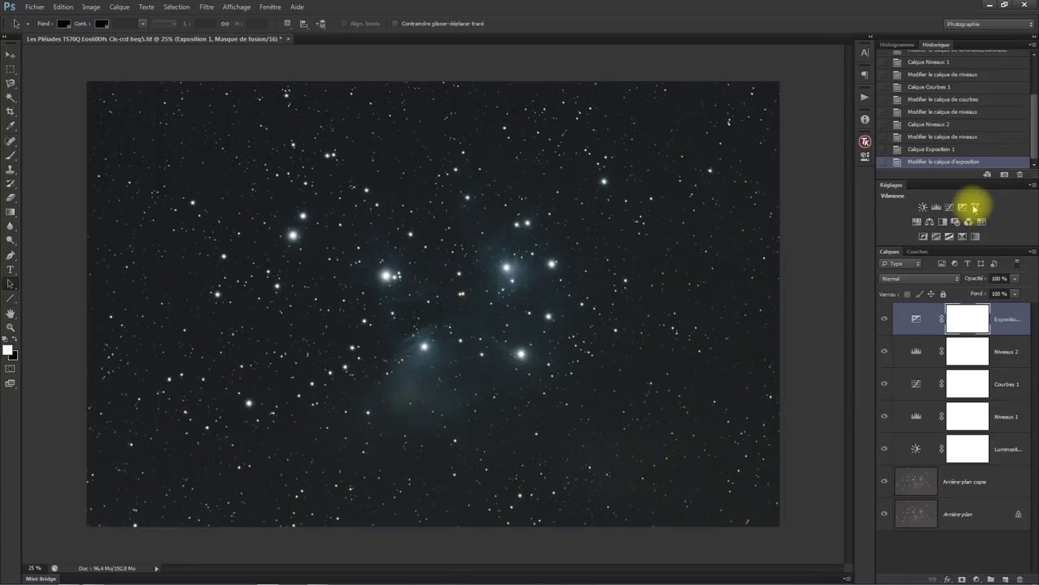
Add a Vibrance adjustment layer with Vibrance +5 and Saturation +13, and collapse its properties
click(974, 208)
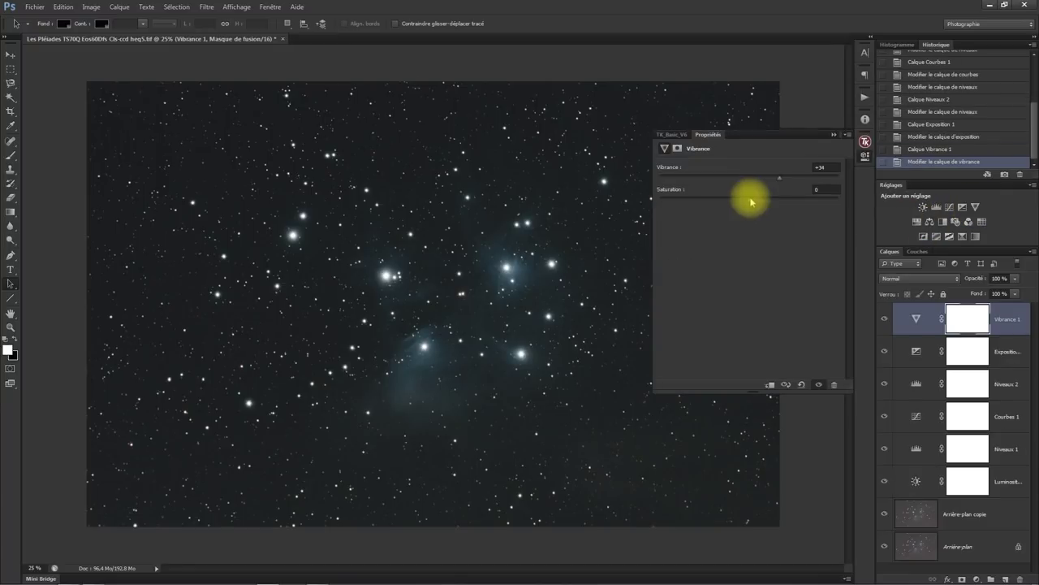
drag(751, 201, 720, 208)
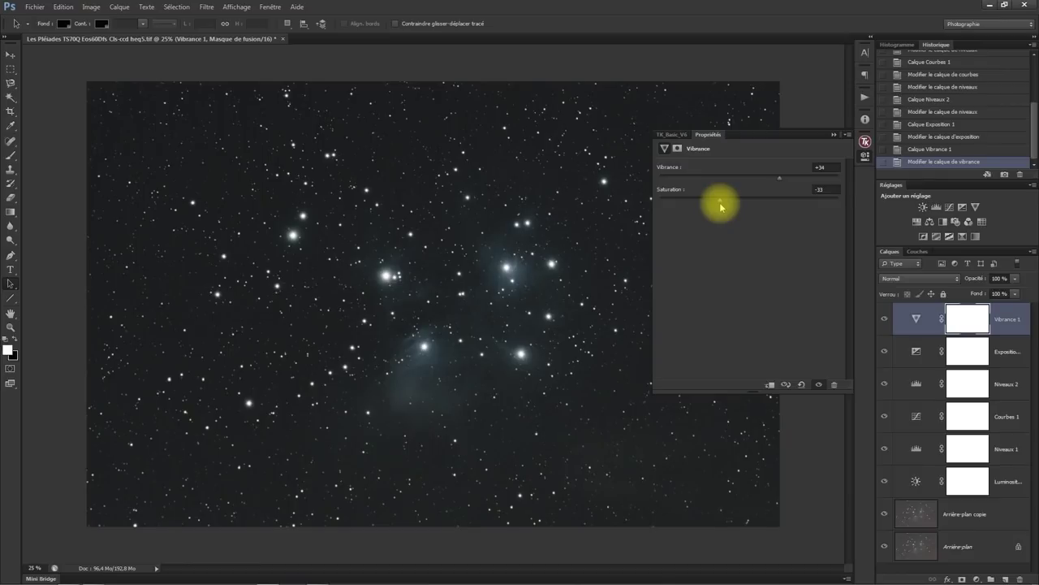
drag(720, 208, 787, 202)
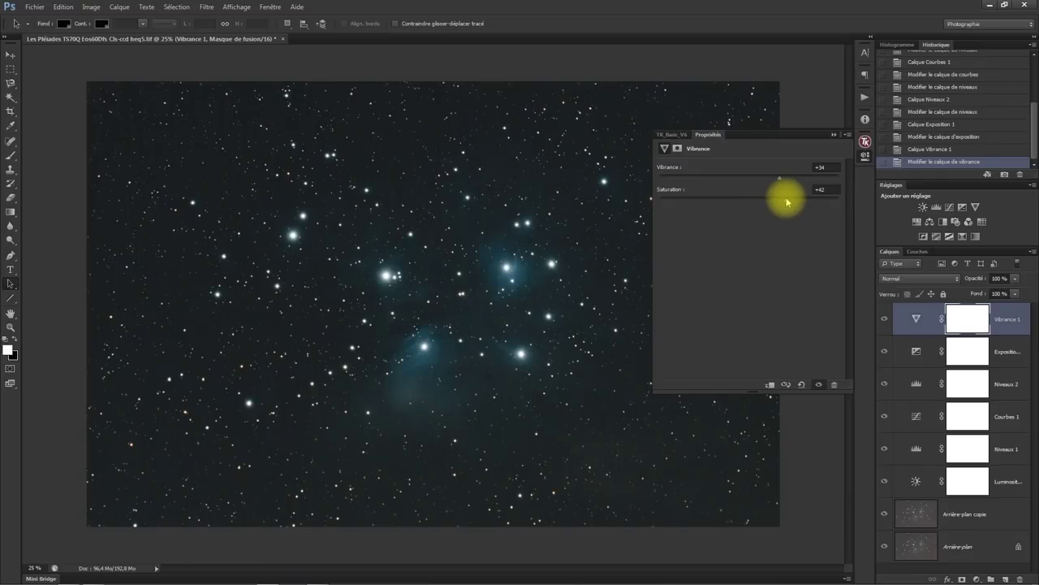
drag(787, 203, 754, 181)
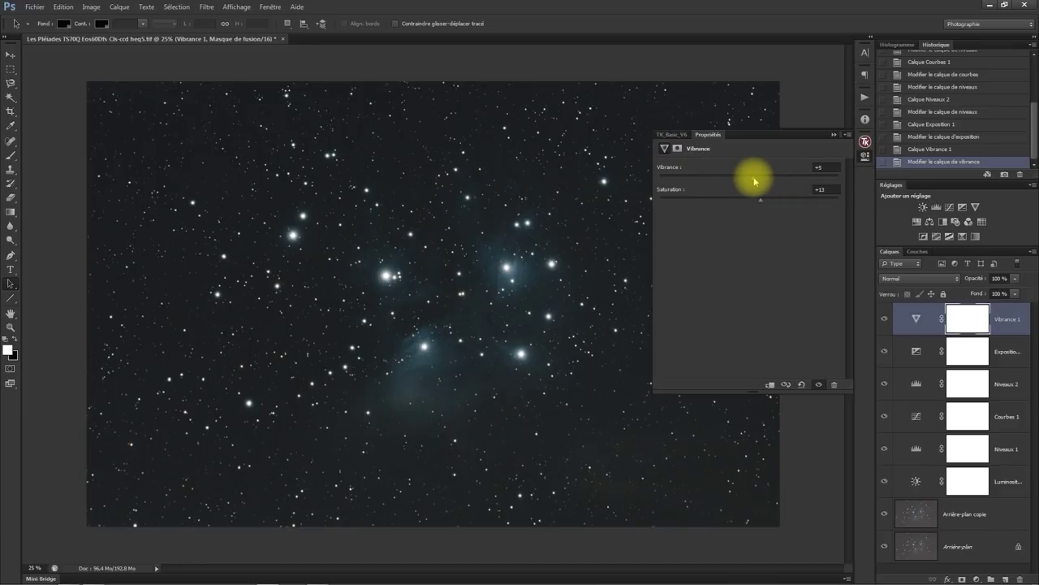
click(833, 135)
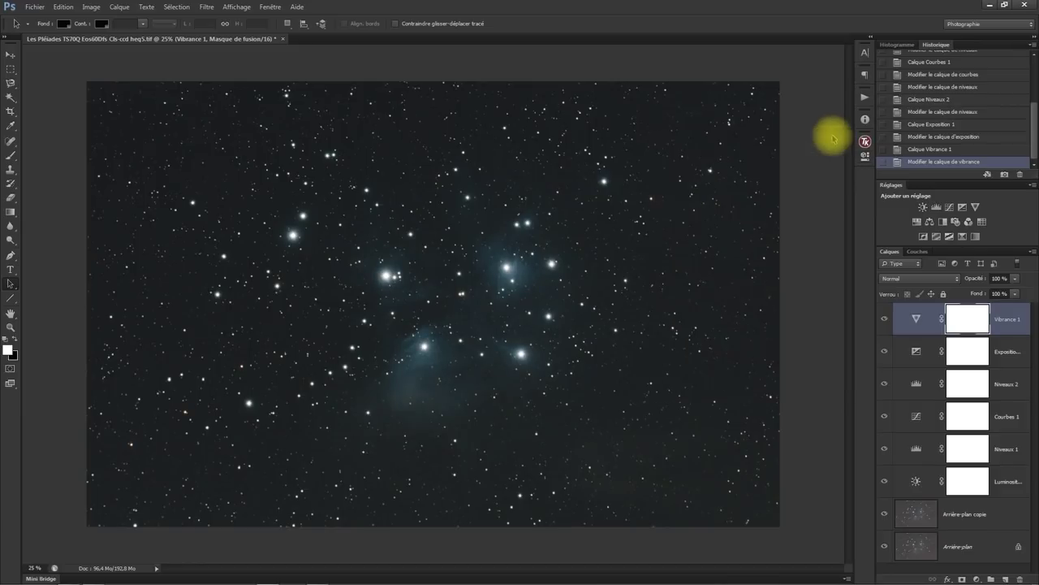
Add a Balance des couleurs adjustment layer with Tons moyens at Cyan/Rouge +5, Magenta/Vert 0 and Jaune/Bleu -4
click(929, 224)
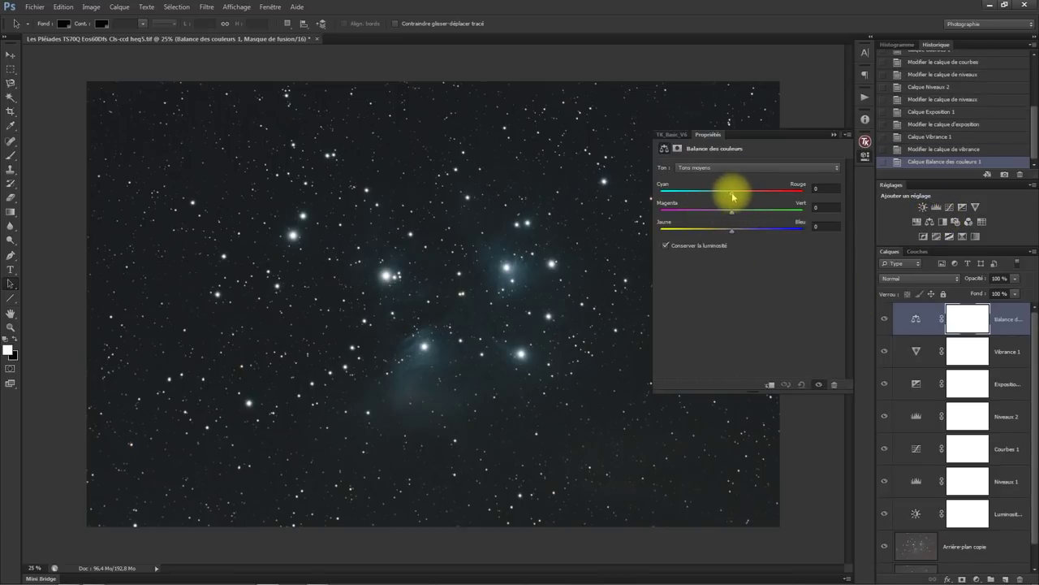
drag(731, 193, 734, 218)
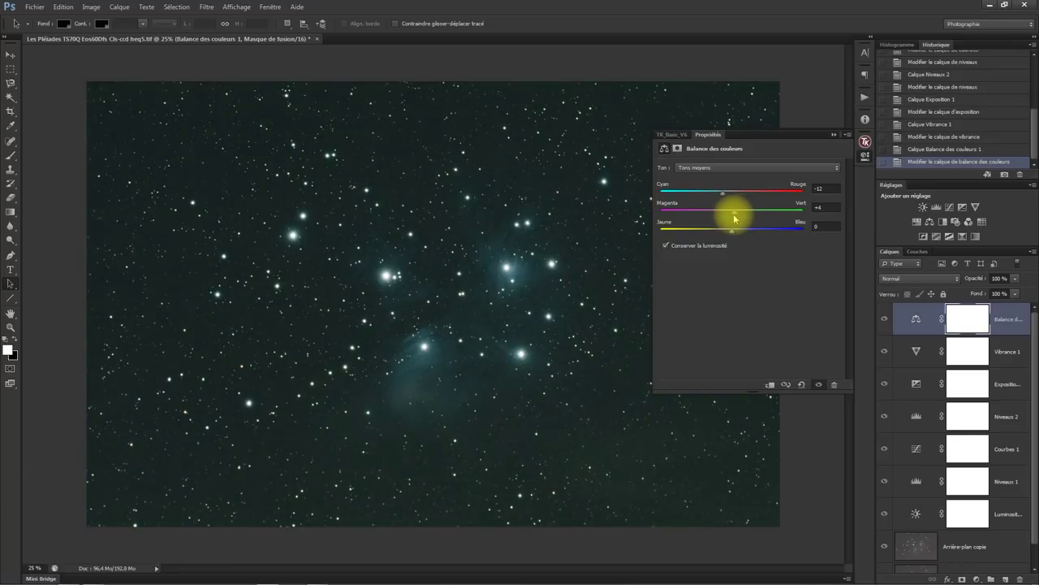
drag(738, 196, 728, 229)
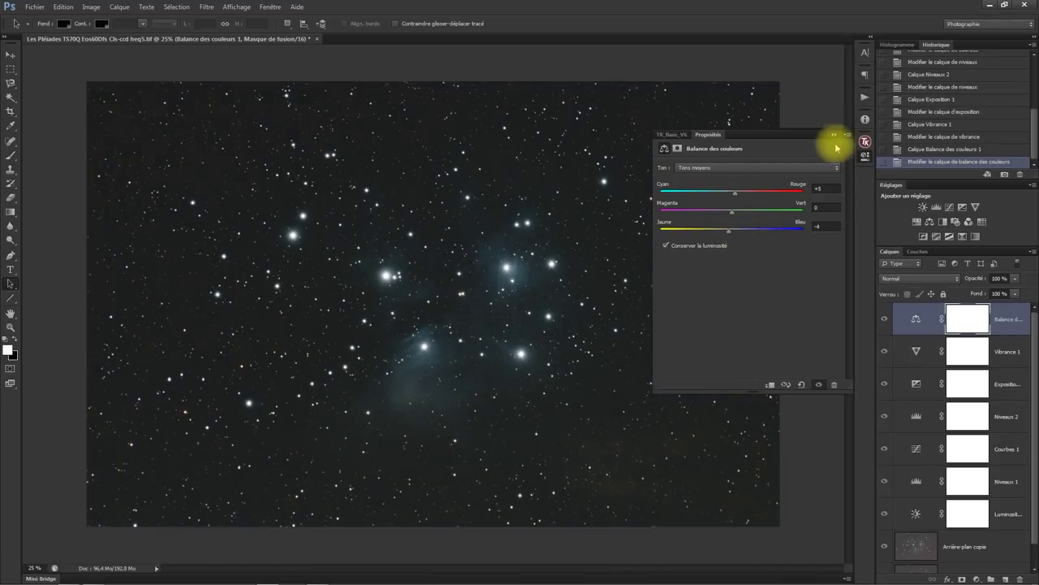
click(834, 135)
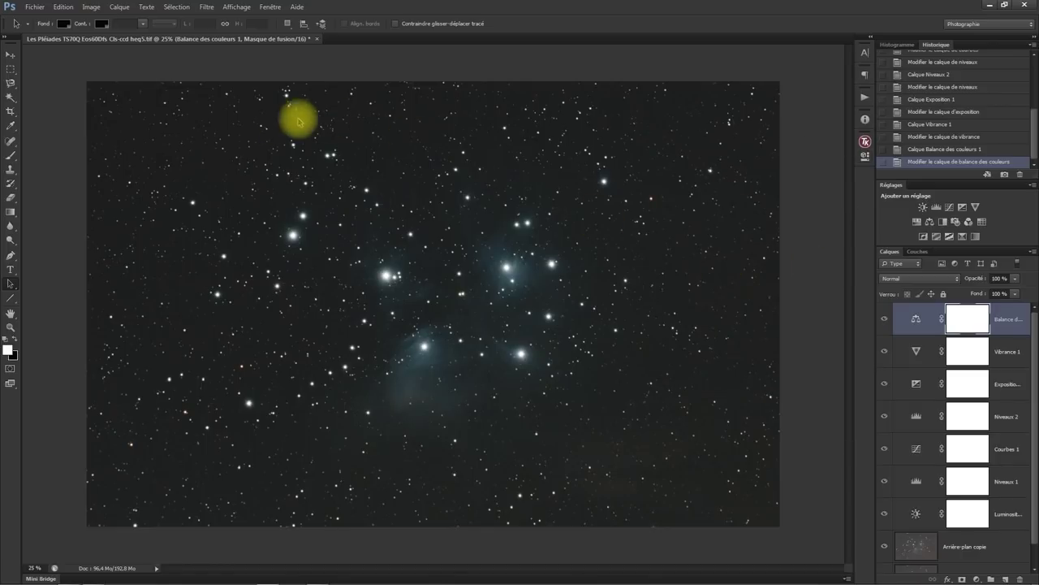
Place two colour samplers on the sky background, one in the upper-left area and one above the central stars
click(14, 127)
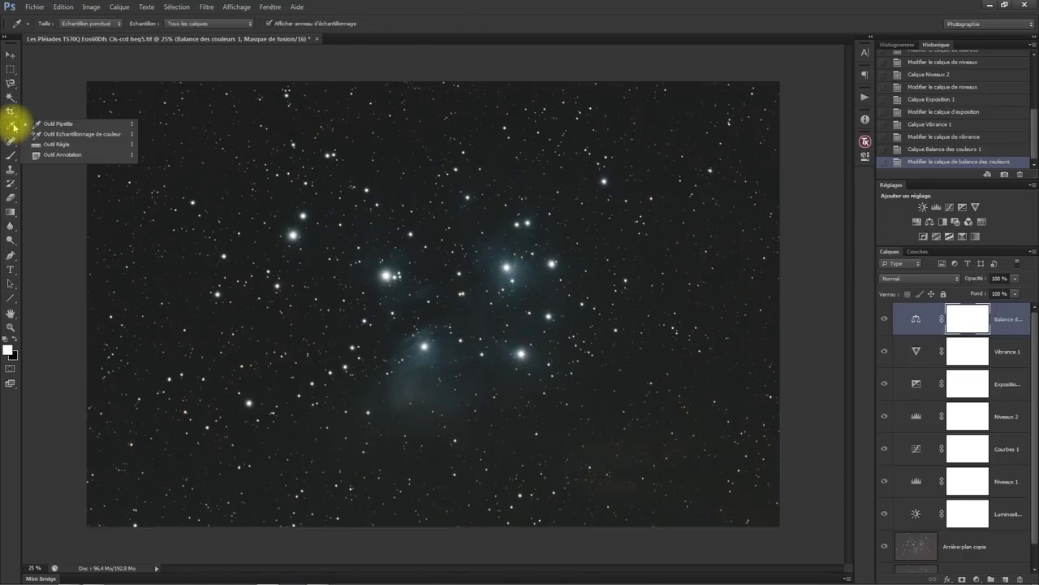
click(61, 135)
click(213, 169)
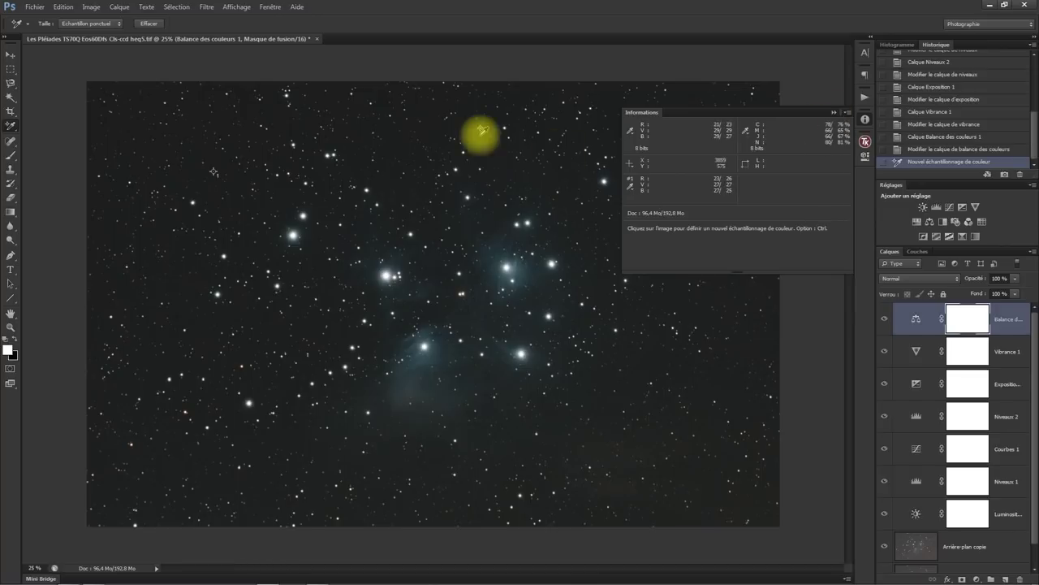
click(484, 156)
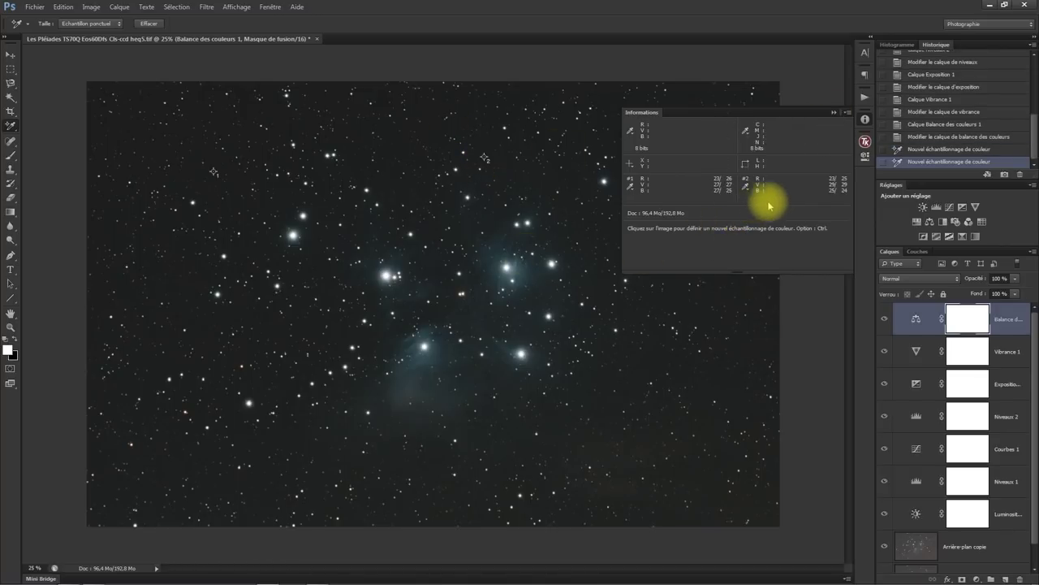
Set the colour balance's Cyan/Rouge to +15 and check the RVB values of both sky samplers
click(865, 157)
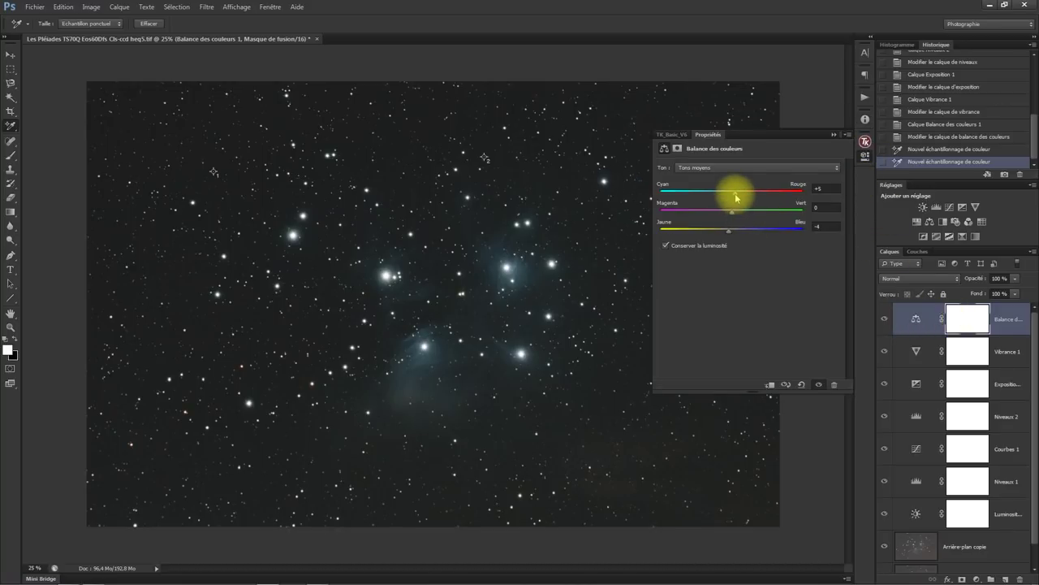
drag(737, 197, 742, 197)
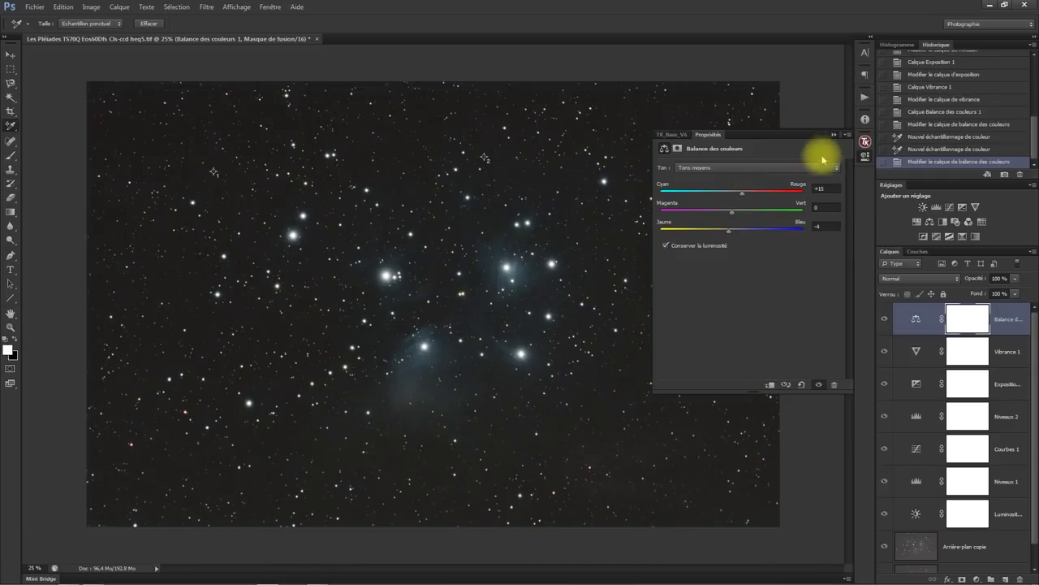
click(833, 135)
click(866, 119)
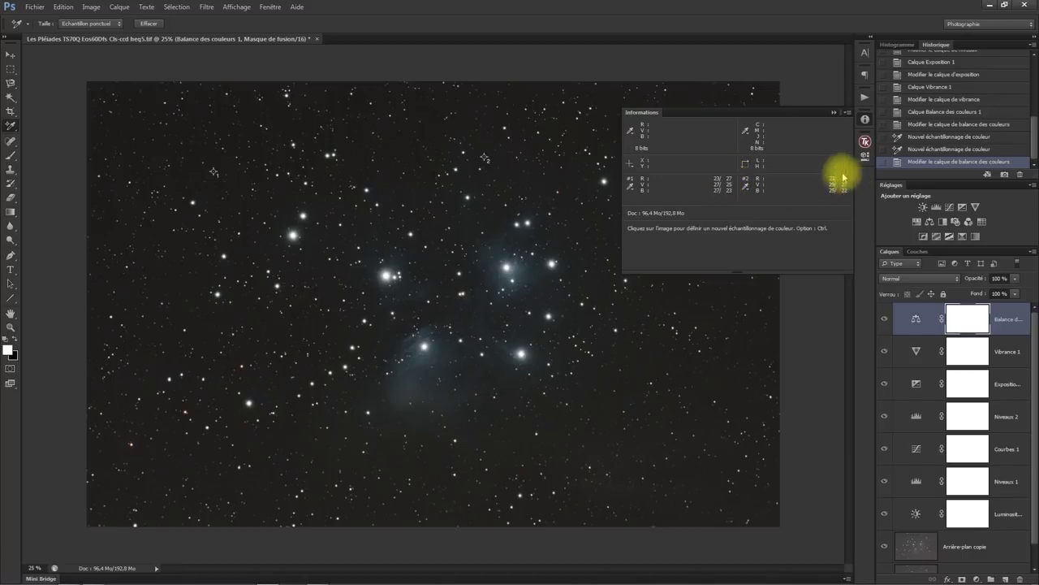
click(833, 111)
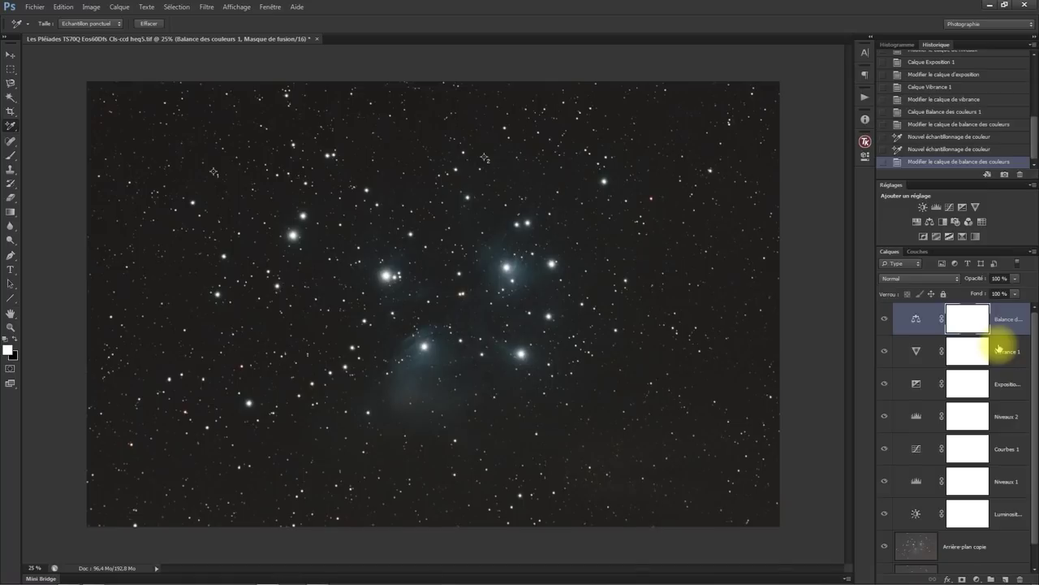
Add a Teinte/Saturation adjustment layer and set its Bleus range to Teinte -53, Saturation +33 and Luminosité -8
click(916, 223)
click(917, 223)
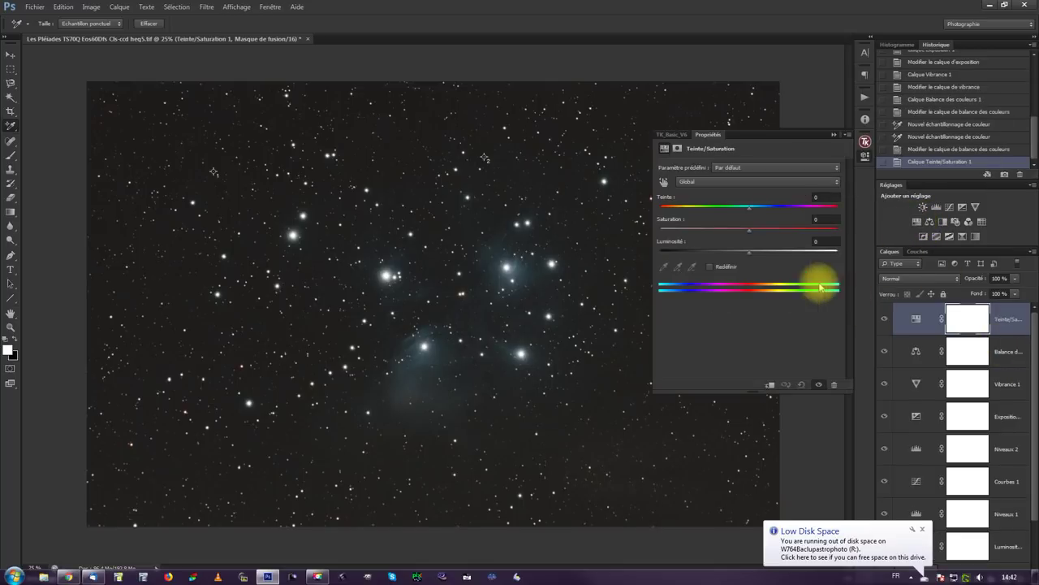
click(728, 181)
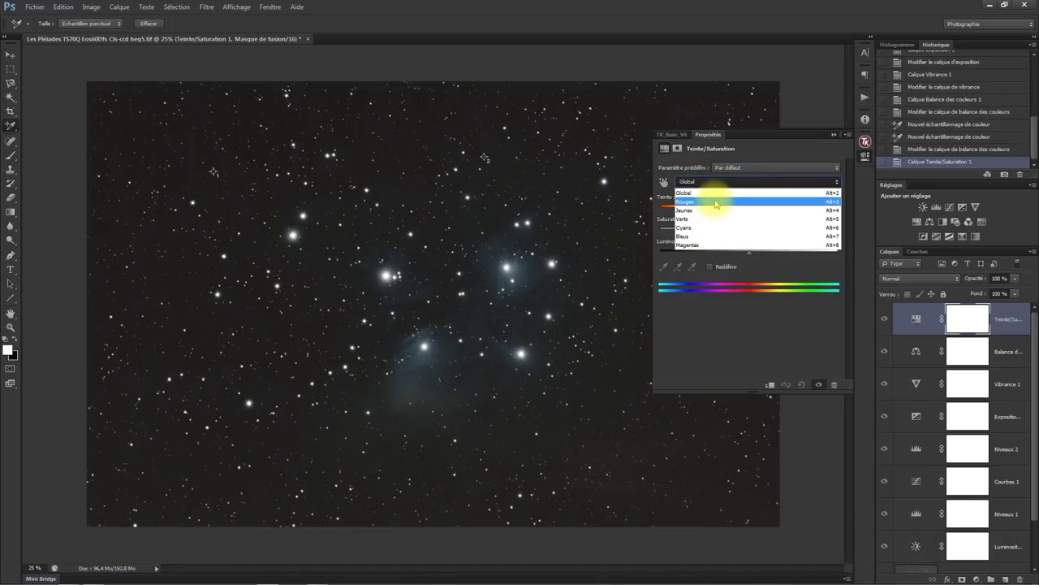
click(710, 202)
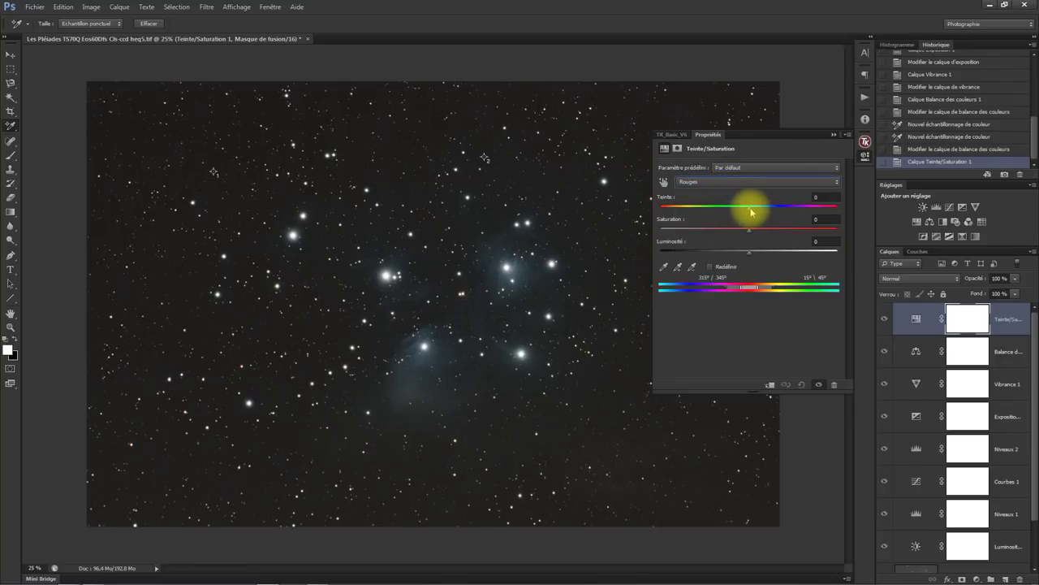
click(722, 181)
click(711, 236)
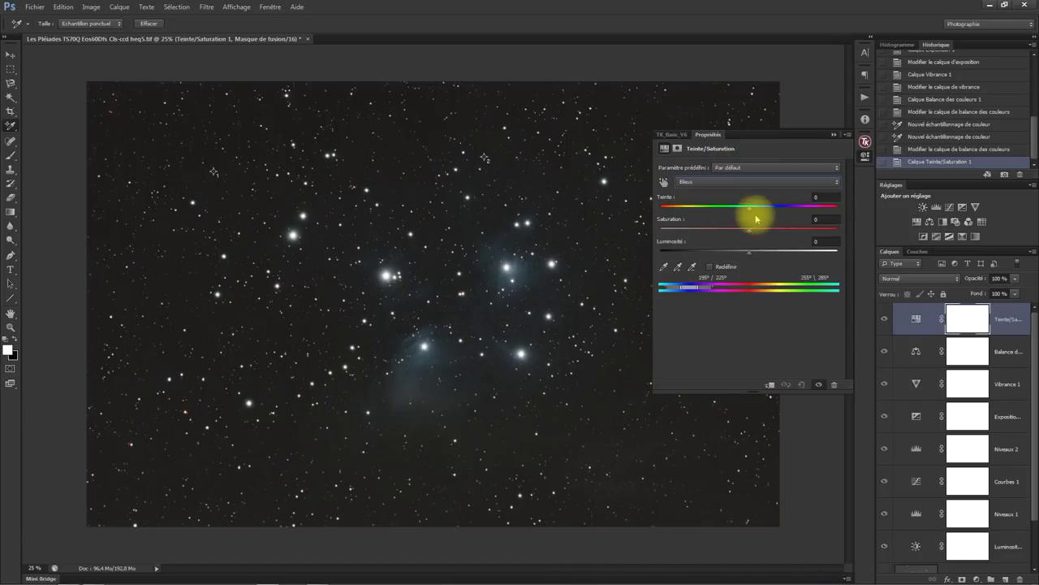
drag(751, 209, 739, 260)
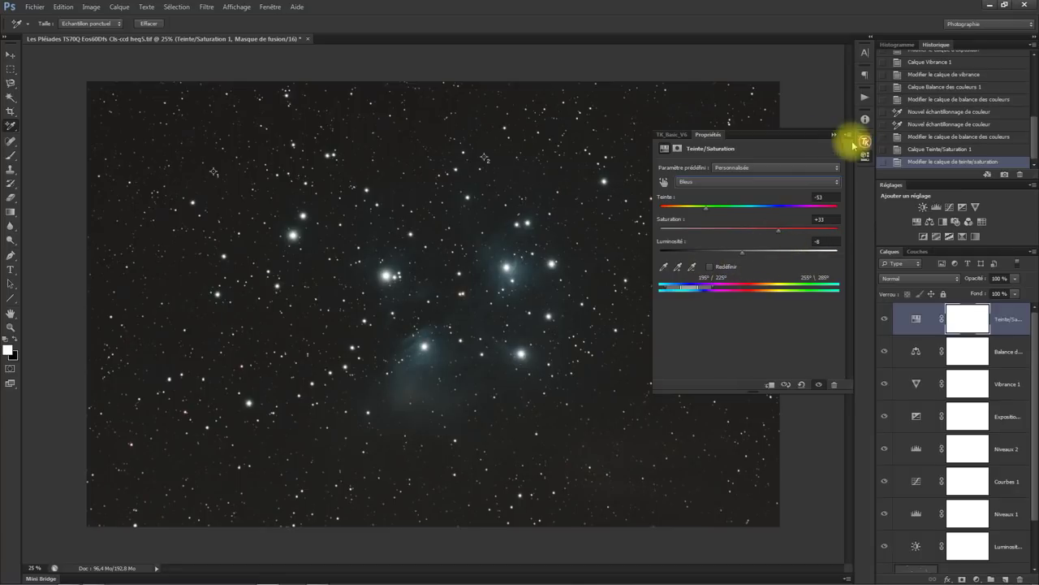
Reset the Teinte/Saturation adjustment to its default settings and collapse its properties
click(788, 390)
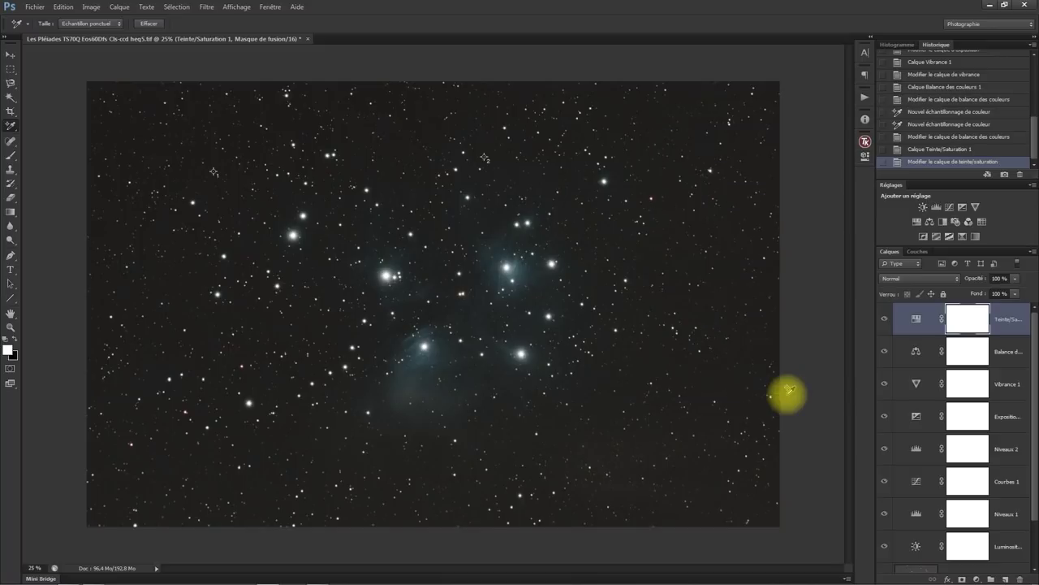
click(864, 155)
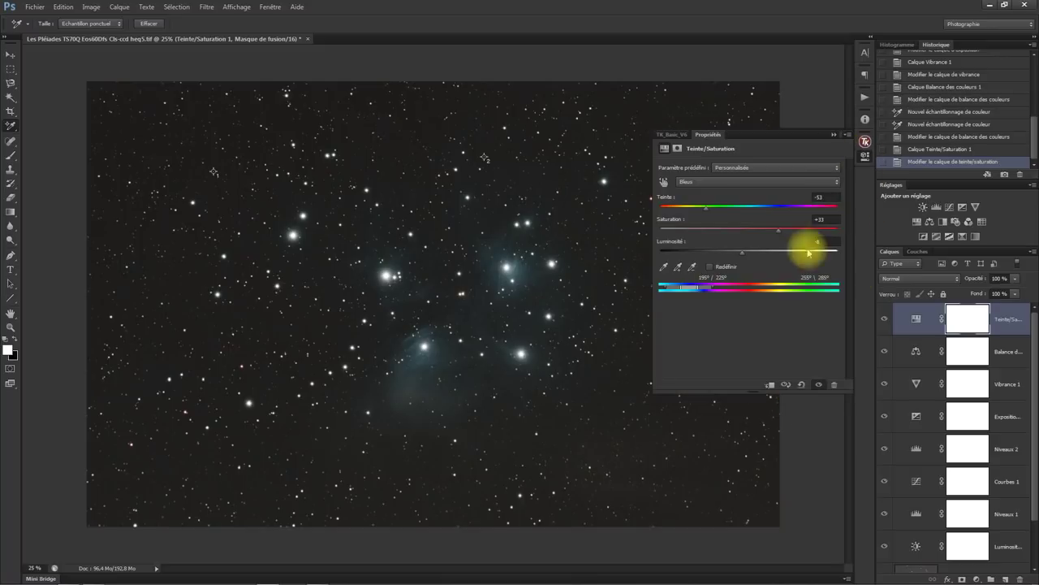
click(801, 385)
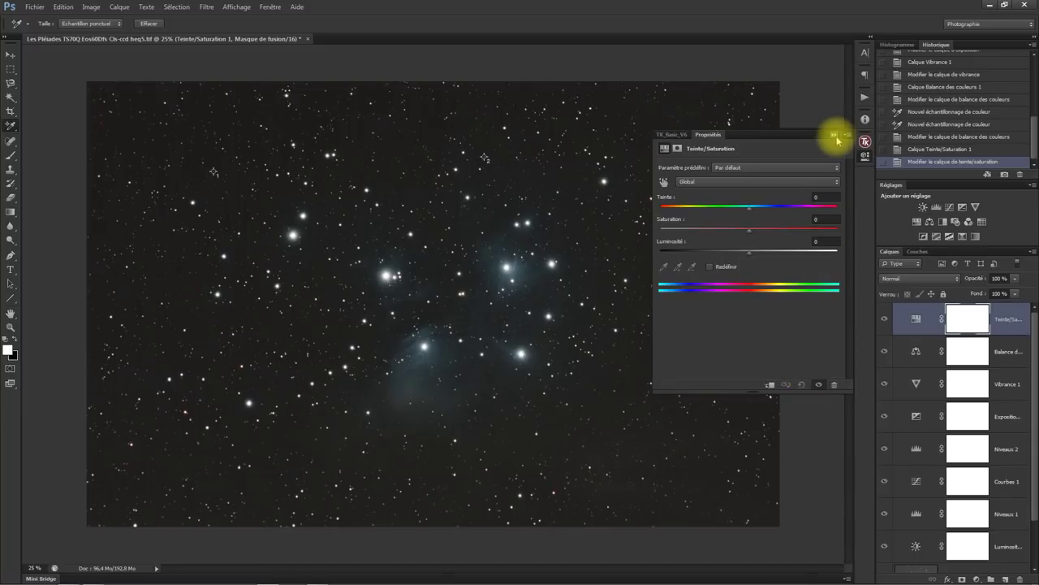
click(835, 136)
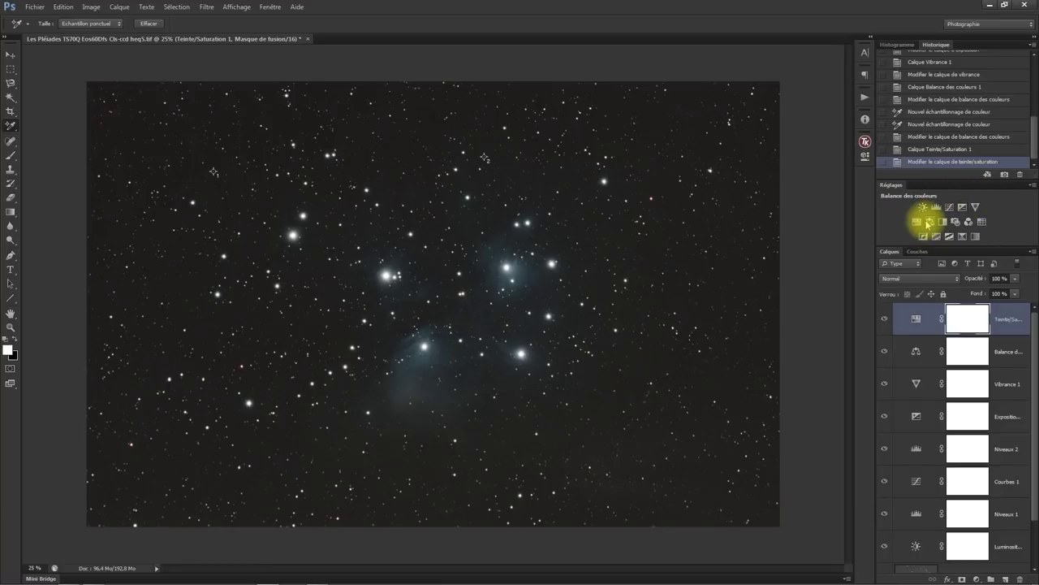
Preview the Darks-4, Darks-5 and Darks-6 luminosity masks of the composite image in TK_Basic_V6
click(865, 143)
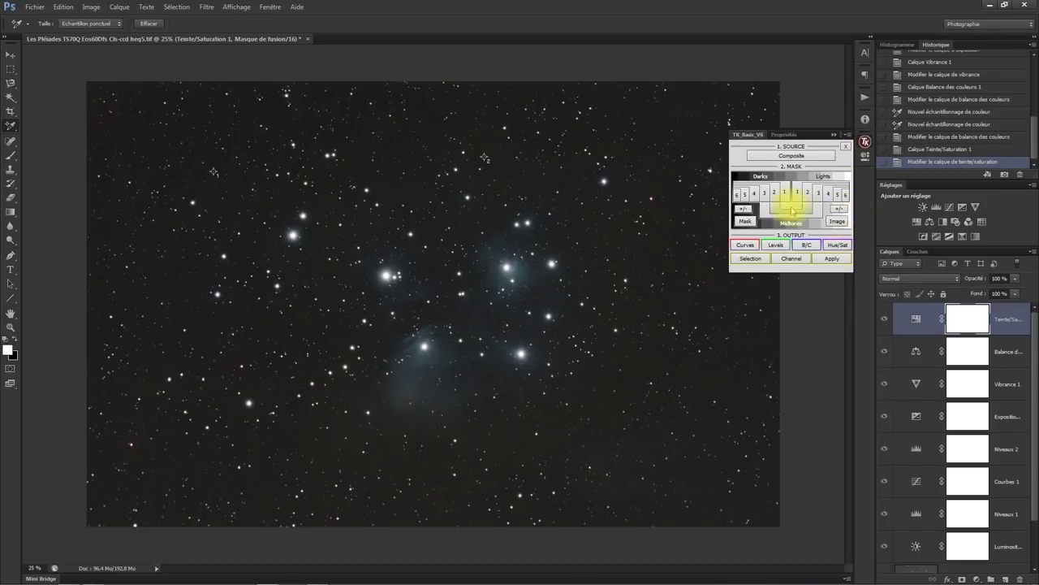
click(762, 194)
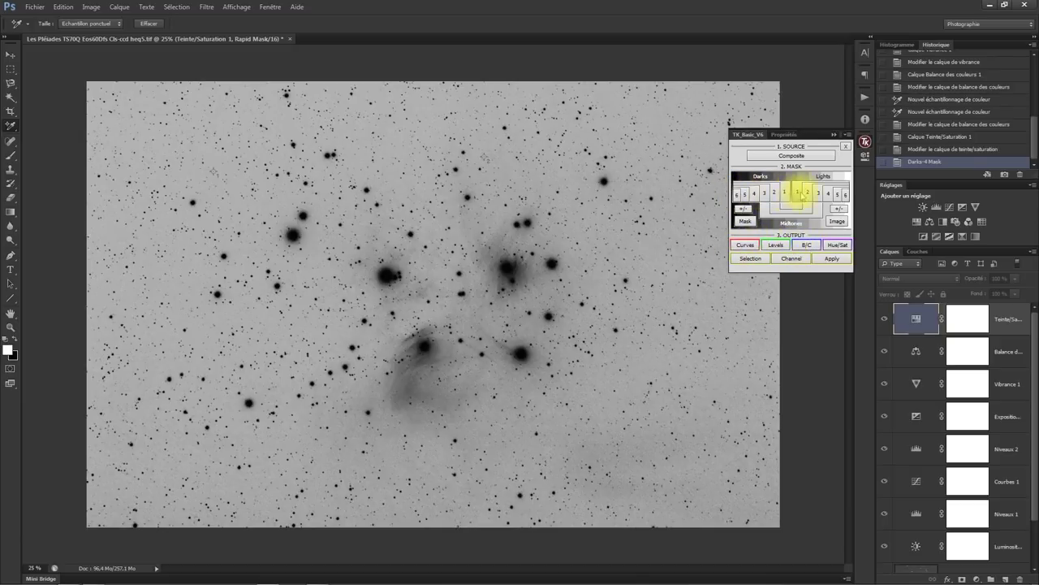
click(745, 196)
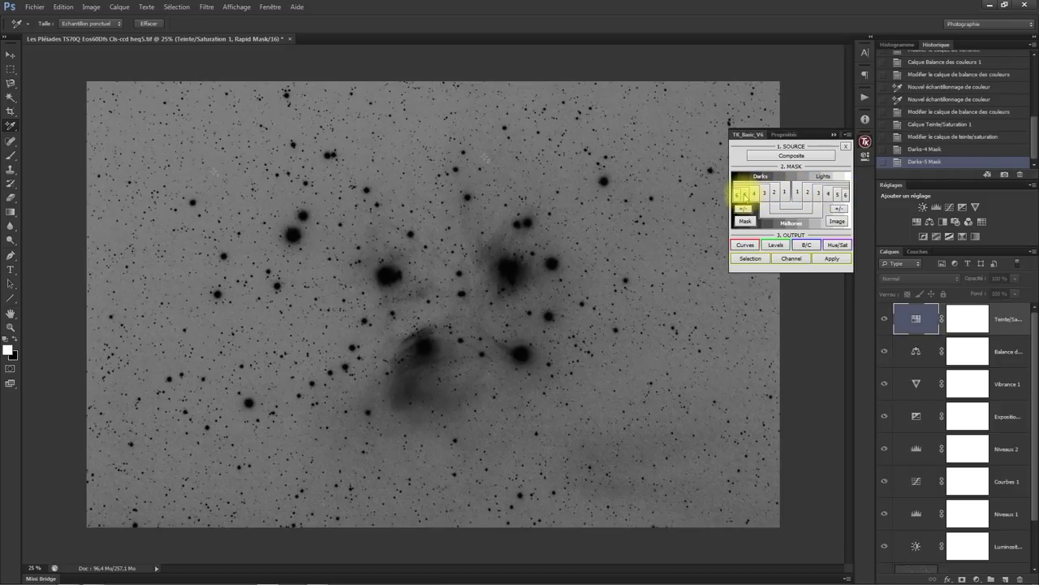
click(737, 195)
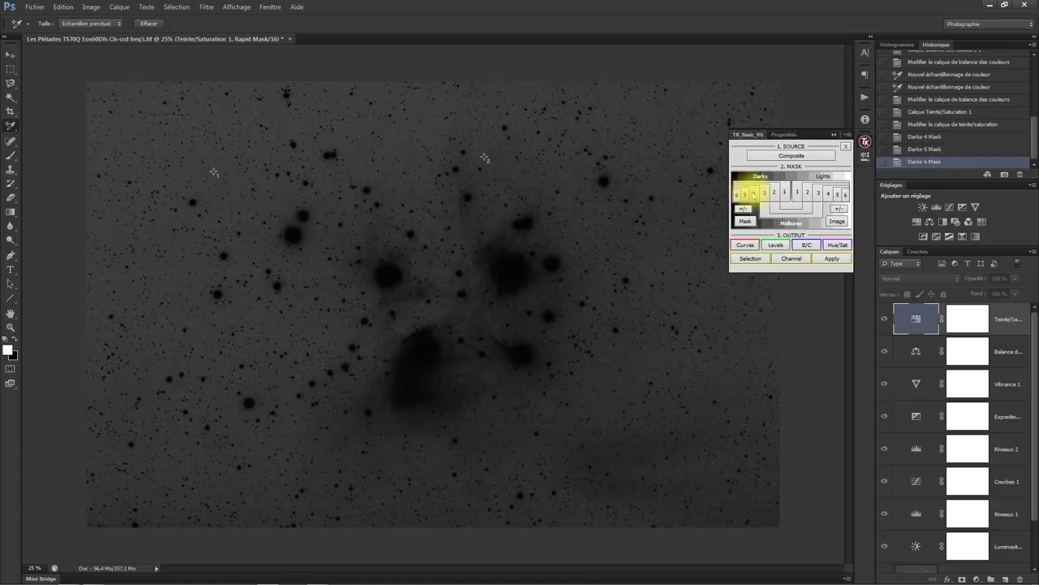
Preview the Lights-1, Lights-2, Lights-3 and Lights-4 luminosity masks to compare how they isolate the stars
click(798, 195)
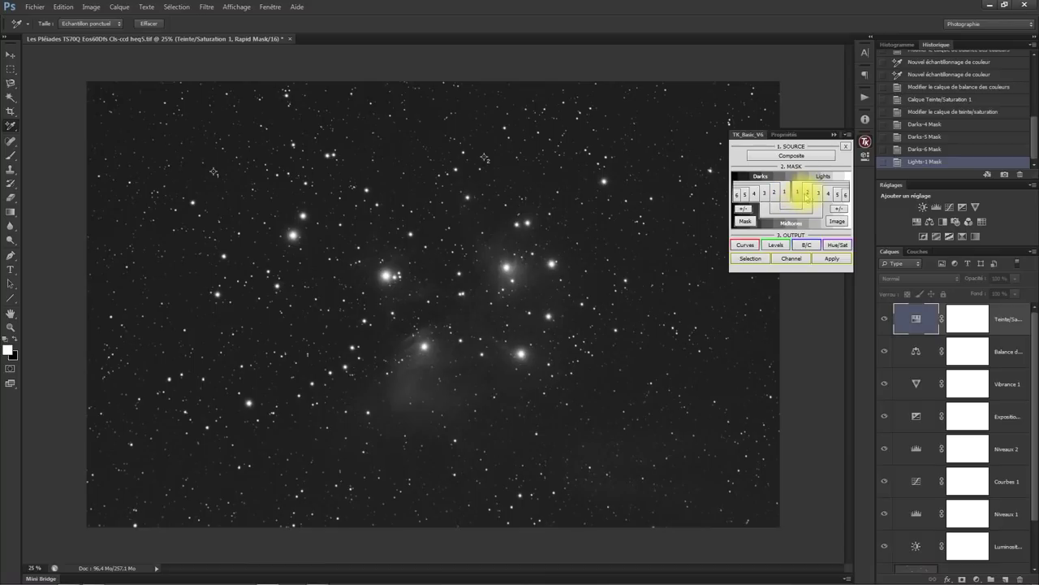
click(808, 195)
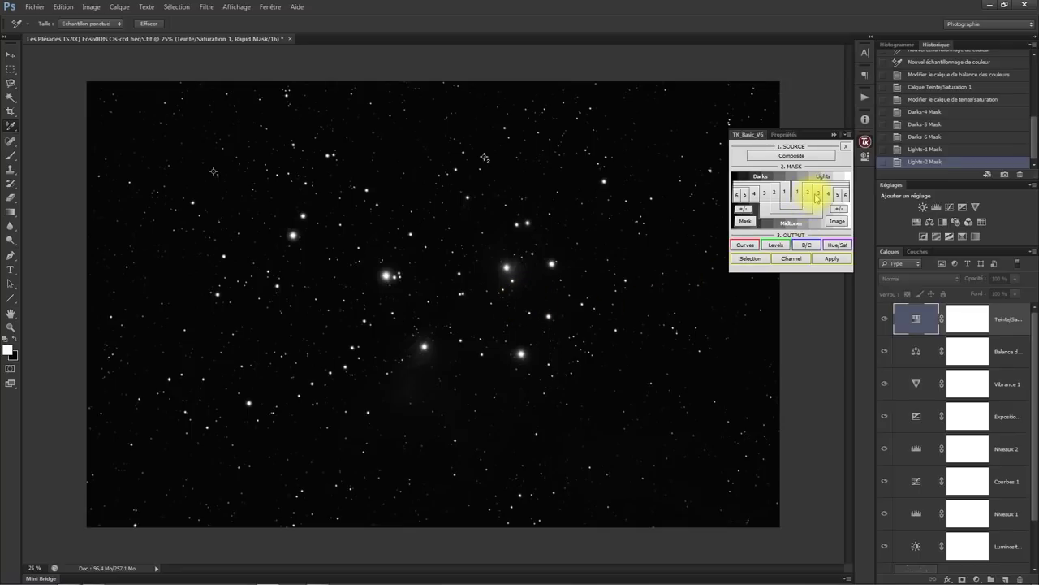
click(816, 195)
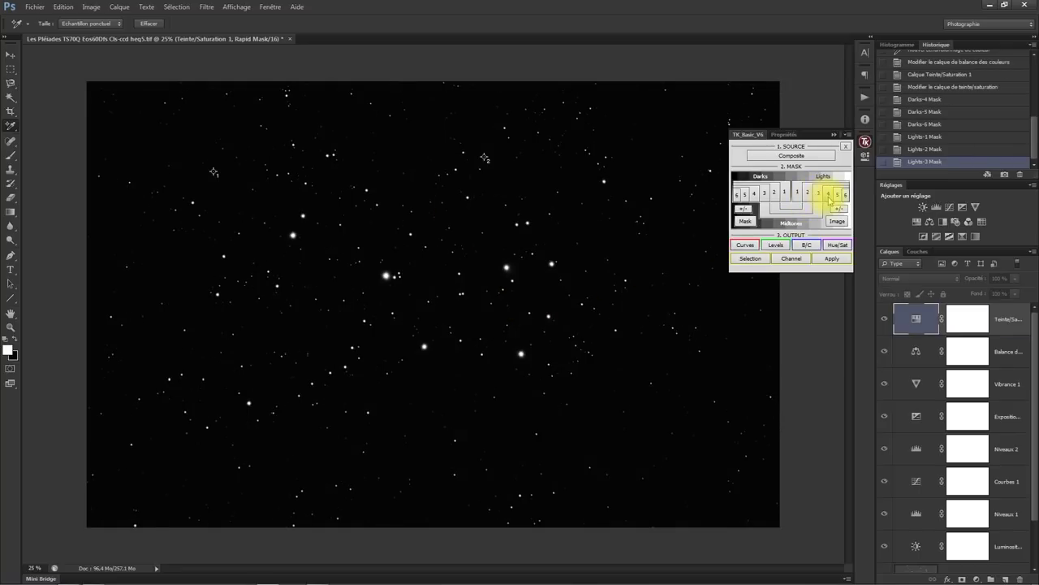
click(828, 197)
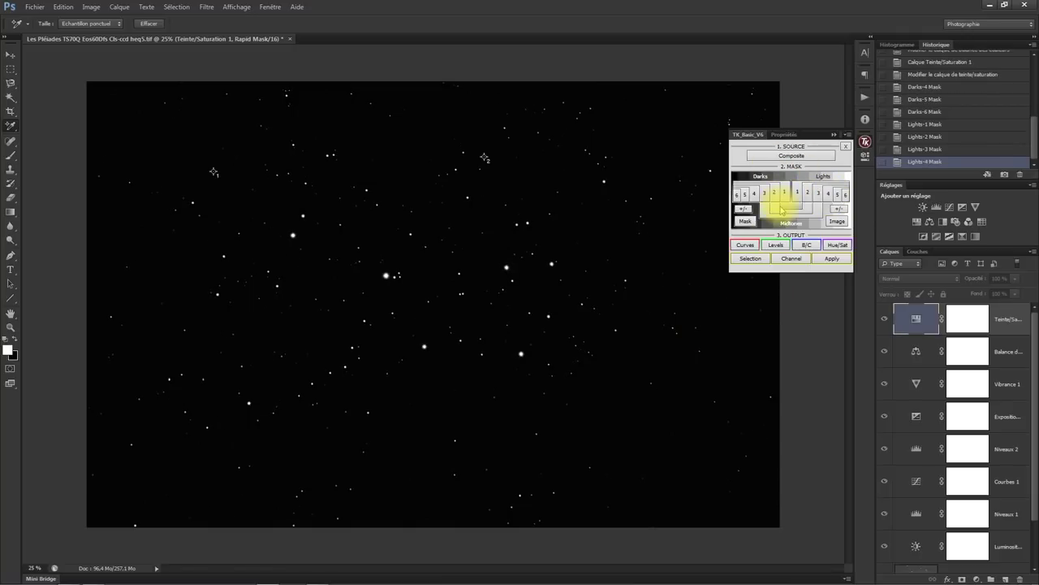
Generate the Darks-5 luminosity mask and output it as a masked Levels adjustment layer above Teinte/Saturation
click(740, 195)
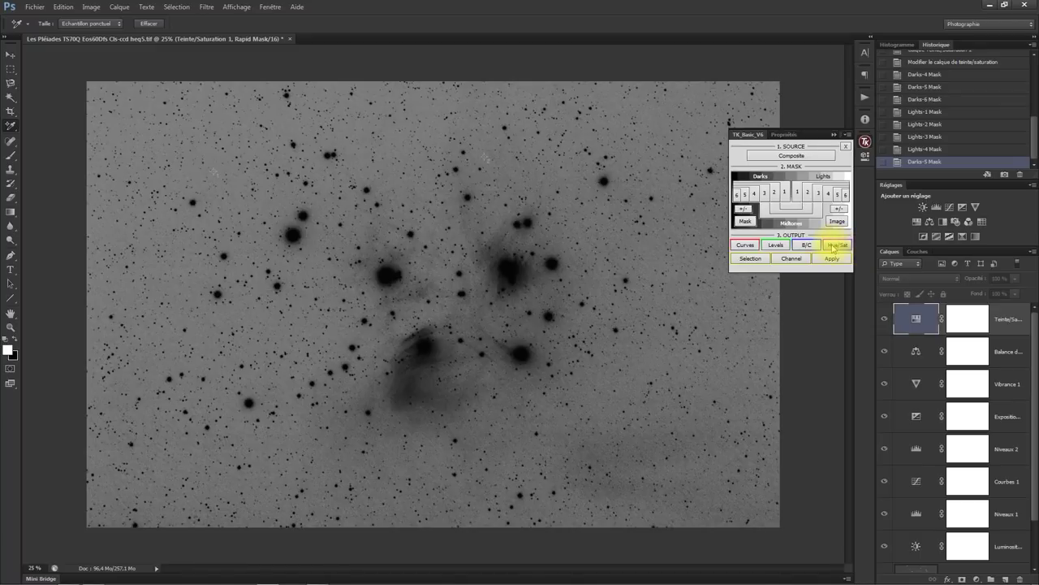
click(774, 245)
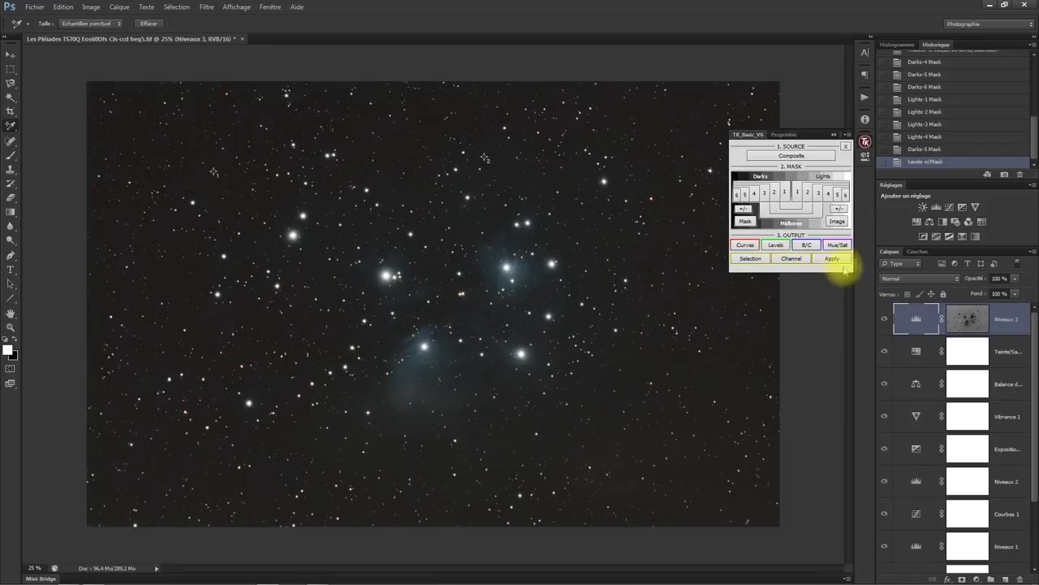
Raise the black input level of the masked Niveaux 3 adjustment moderately to darken the sky background
click(866, 156)
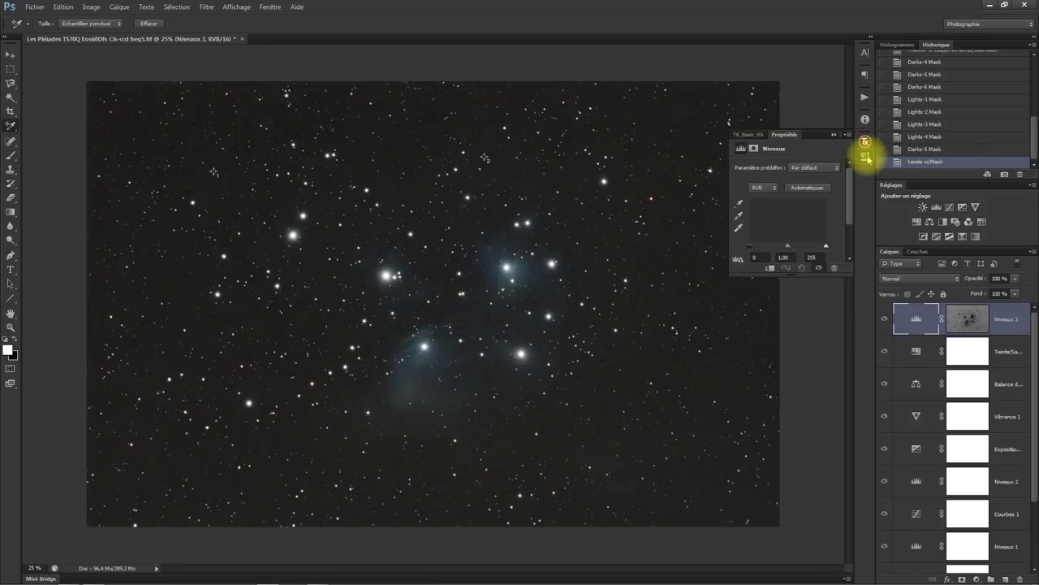
drag(733, 277, 641, 328)
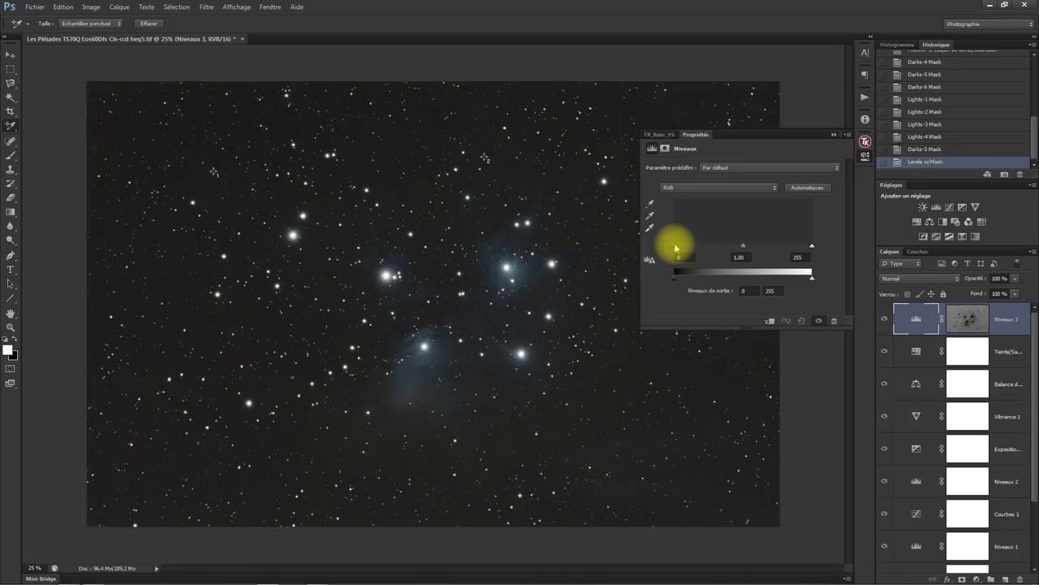
drag(674, 247, 703, 242)
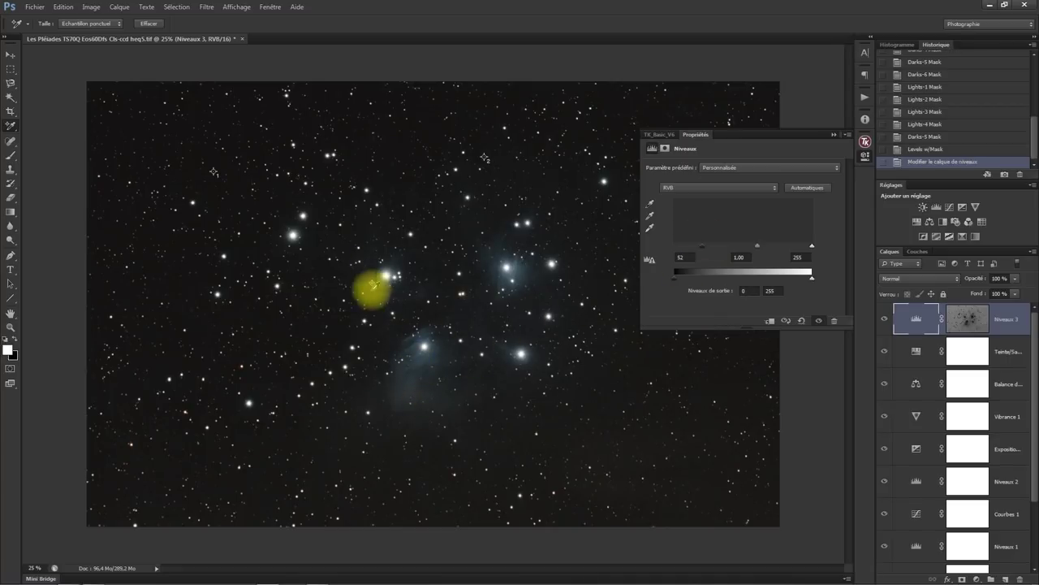
mouse_move(700, 246)
mouse_down()
mouse_move(670, 240)
mouse_move(694, 244)
mouse_up()
click(833, 135)
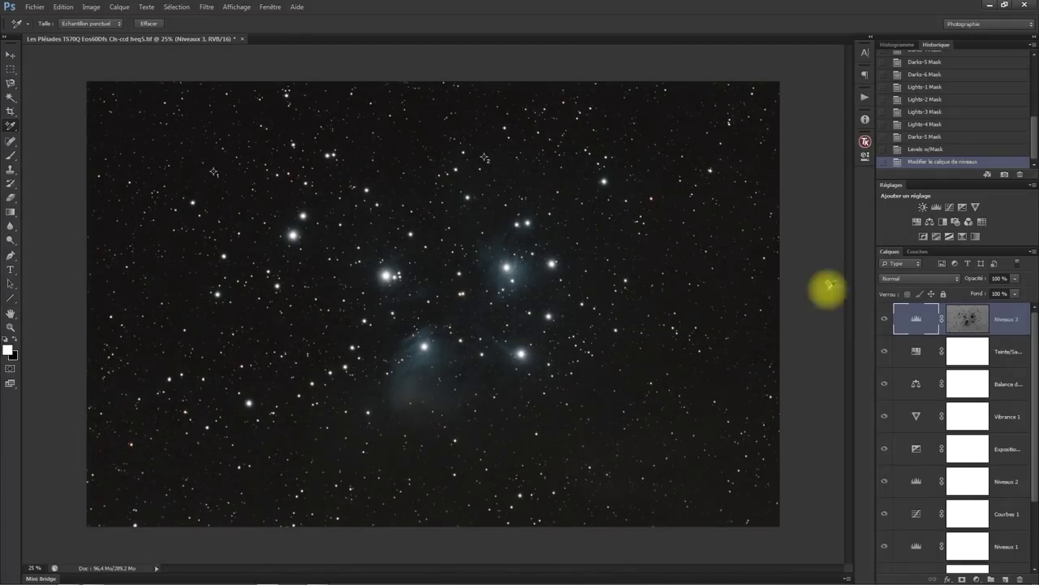
Hide Niveaux 3 and try an unmasked Levels layer with a raised black input above Teinte/Saturation, hiding it again to restore Niveaux 3
click(885, 319)
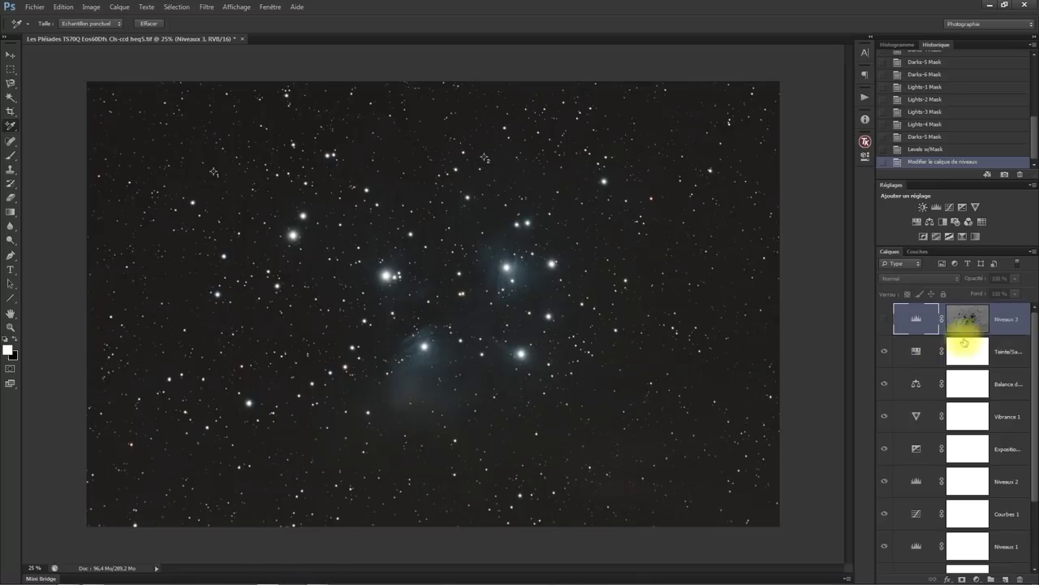
click(1015, 352)
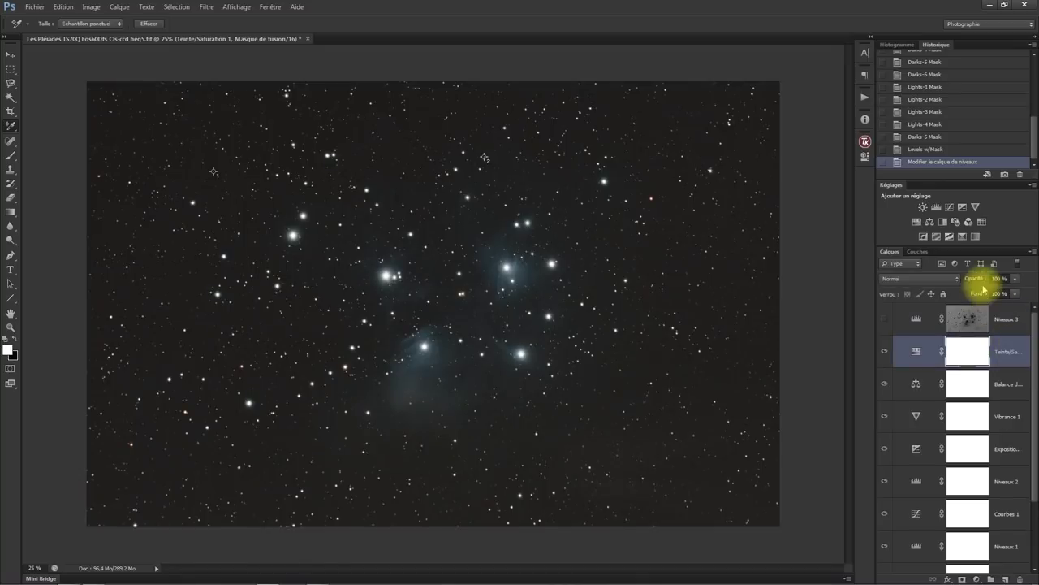
click(934, 206)
drag(676, 252, 684, 247)
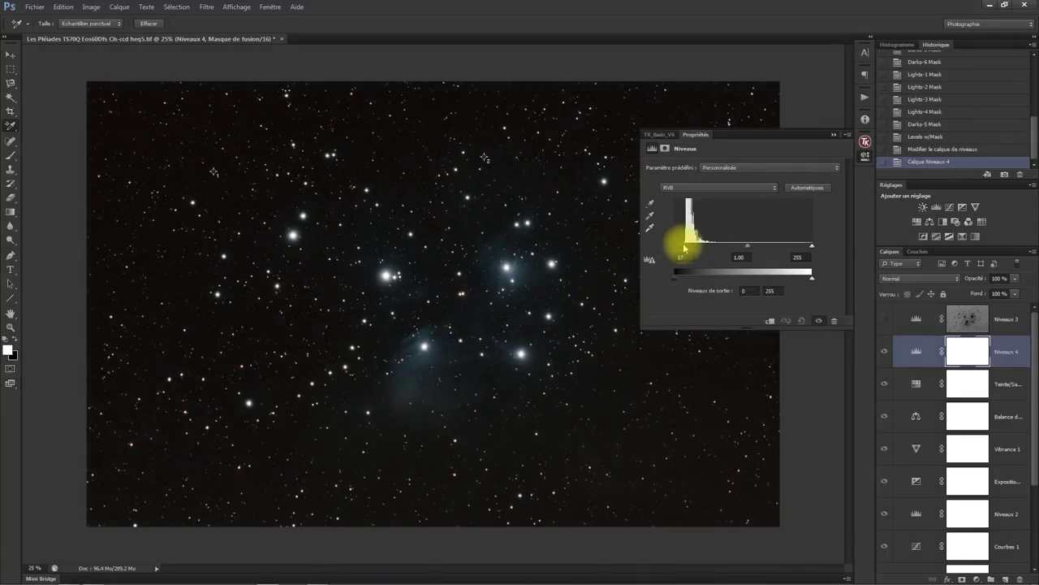
mouse_move(683, 248)
mouse_down()
mouse_move(705, 243)
mouse_move(677, 245)
mouse_move(689, 249)
mouse_up()
click(884, 353)
click(884, 320)
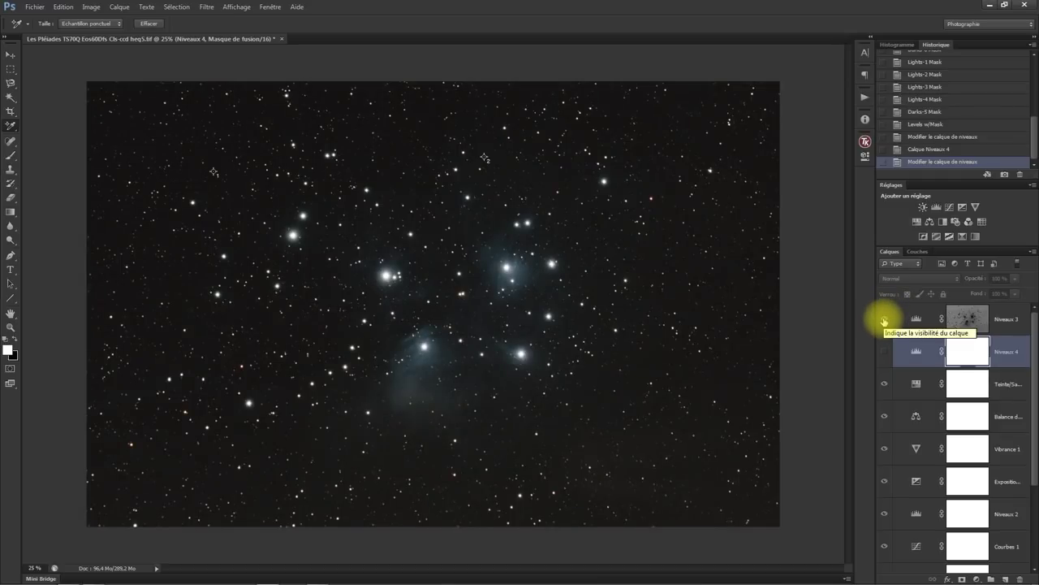
Preview the Darks-5 luminosity mask of the composite image from the Niveaux 3 layer
click(971, 322)
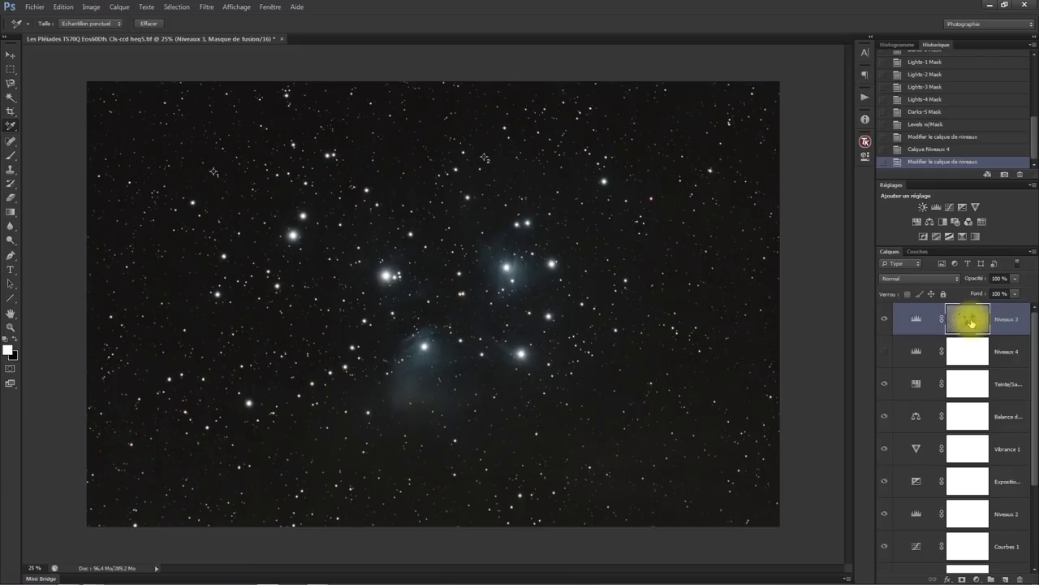
click(865, 144)
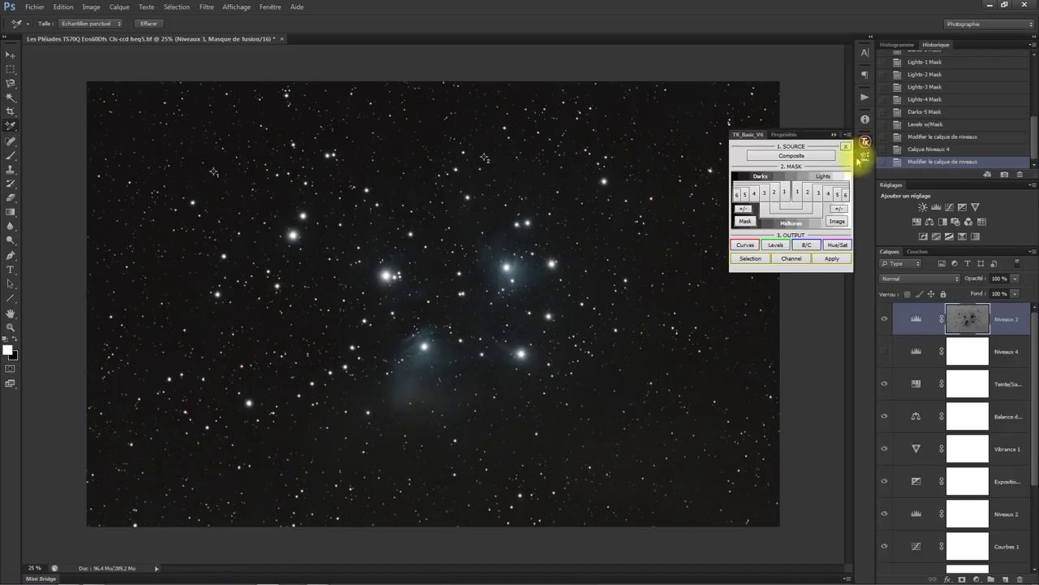
click(745, 194)
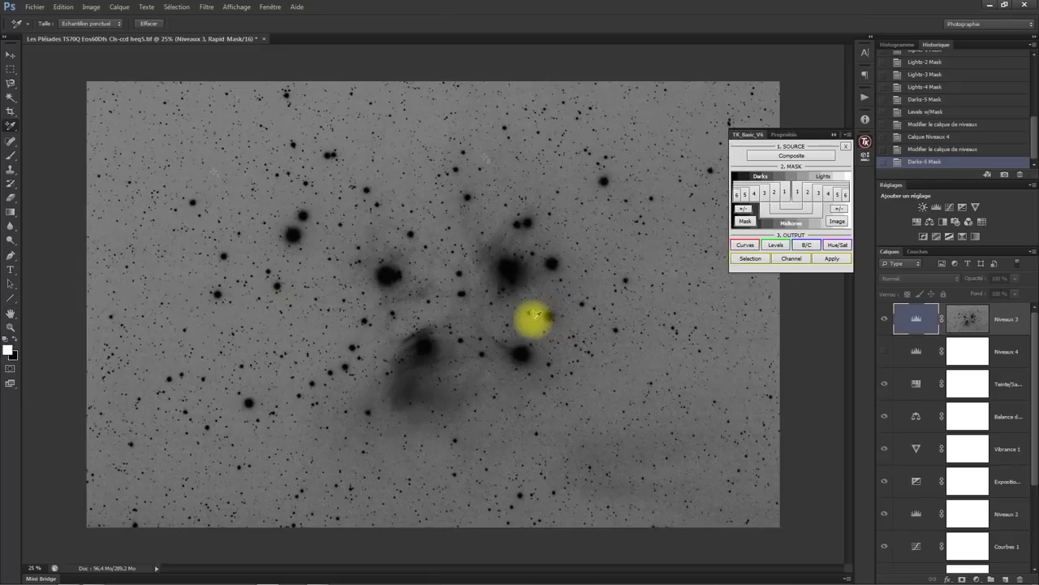
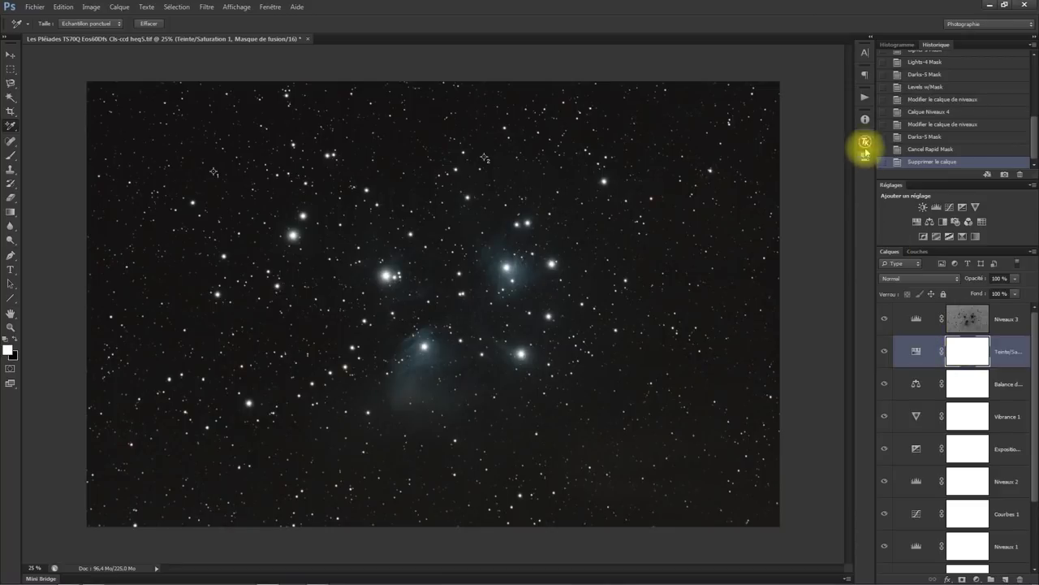
Output the Lights-1 mask as a Hue/Saturation layer below Niveaux 3, with hue +31, saturation +85 and lightness +21
click(865, 141)
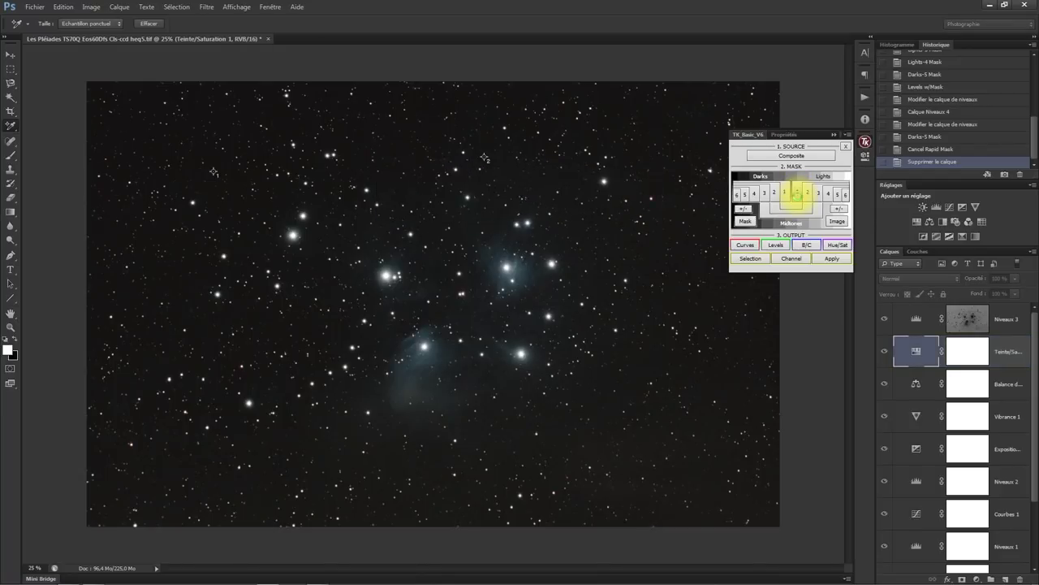
click(839, 245)
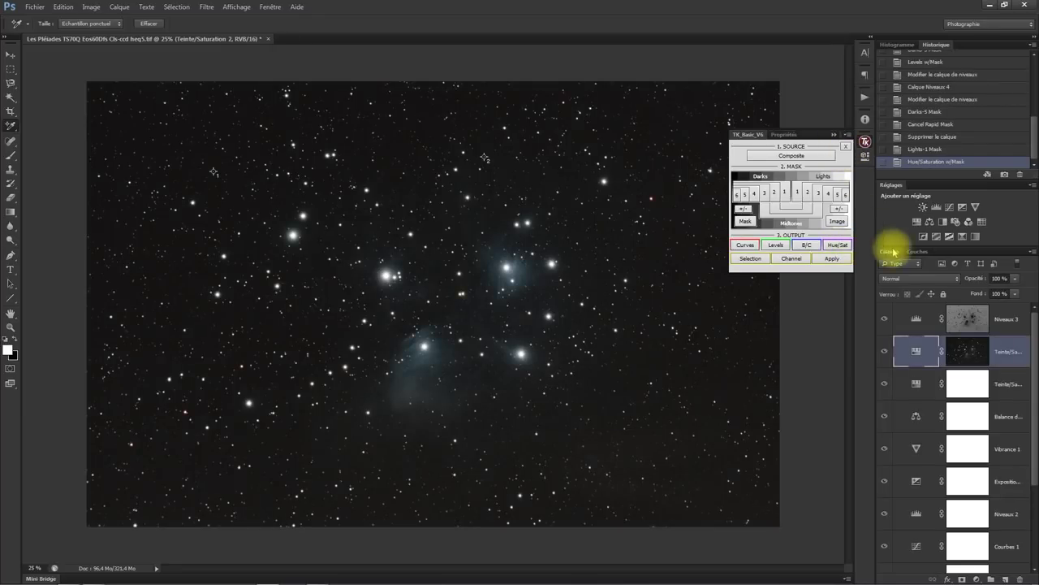
click(865, 154)
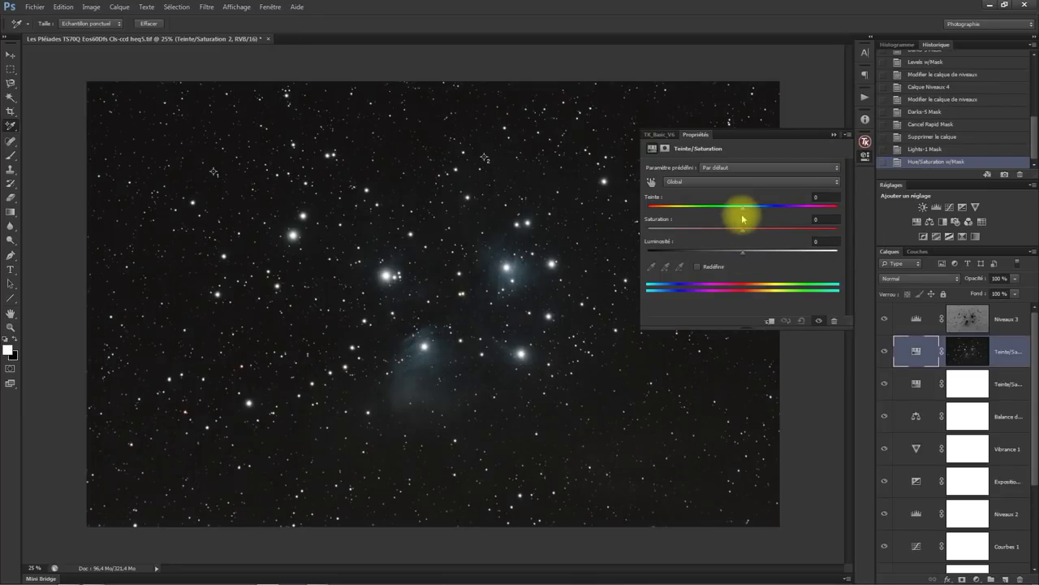
drag(744, 212, 825, 241)
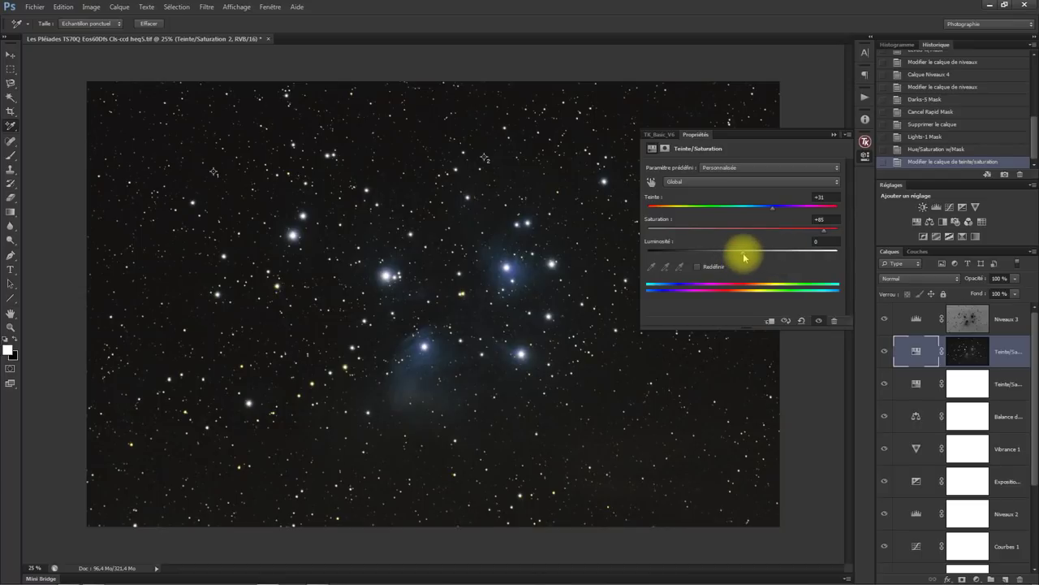
drag(744, 257, 763, 265)
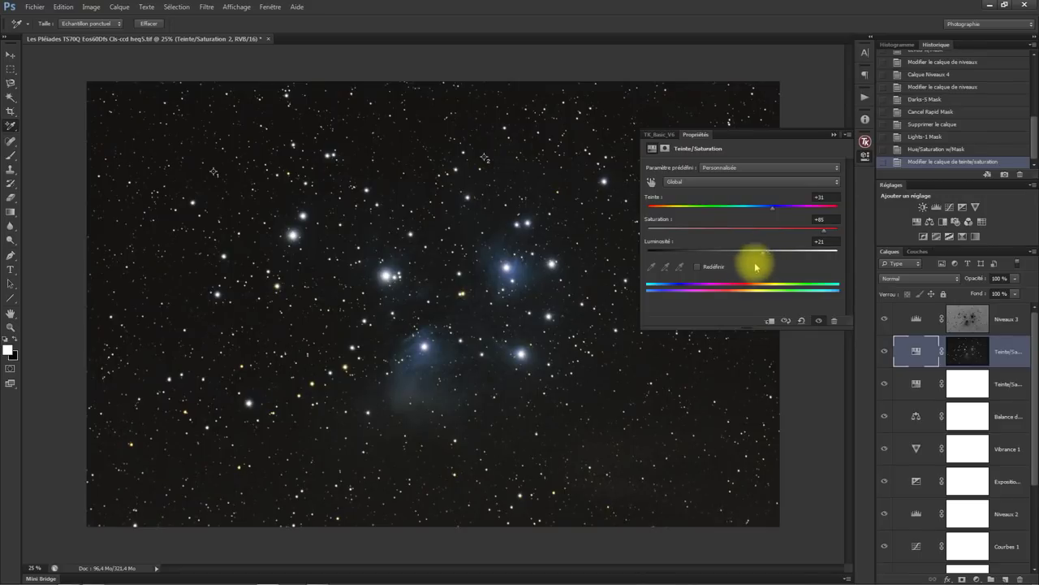
click(835, 136)
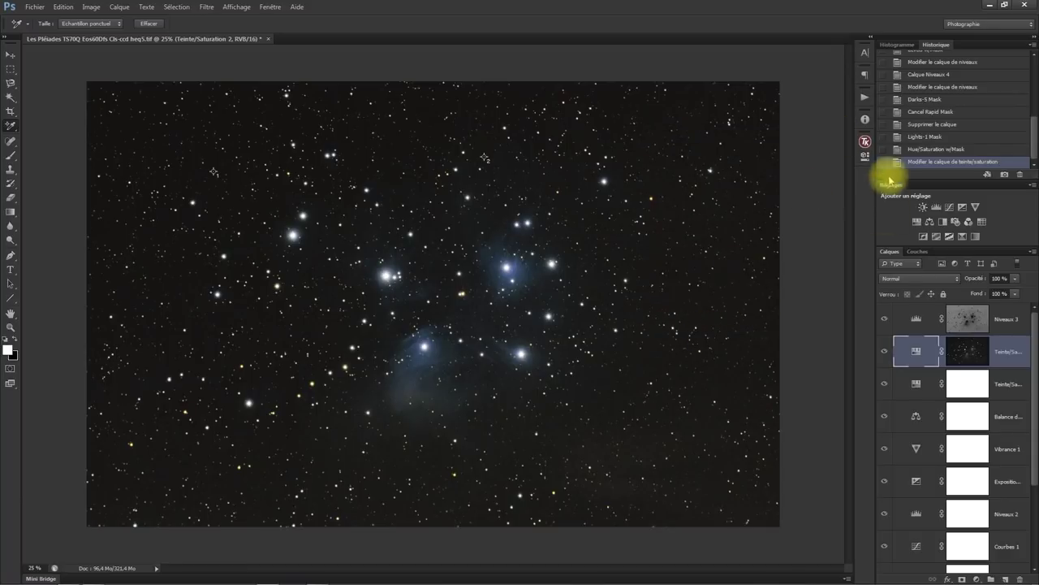
click(865, 142)
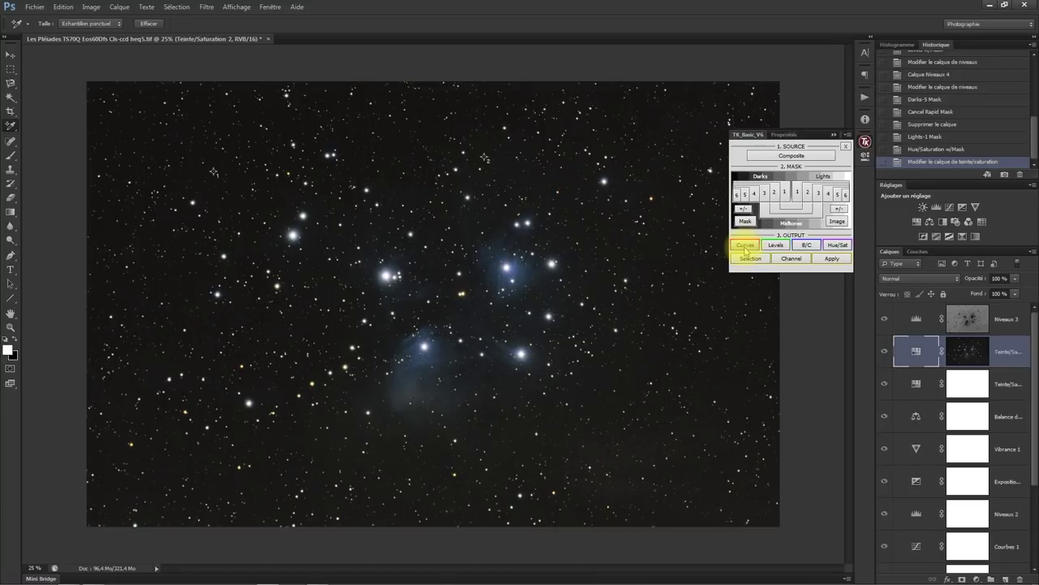
click(847, 147)
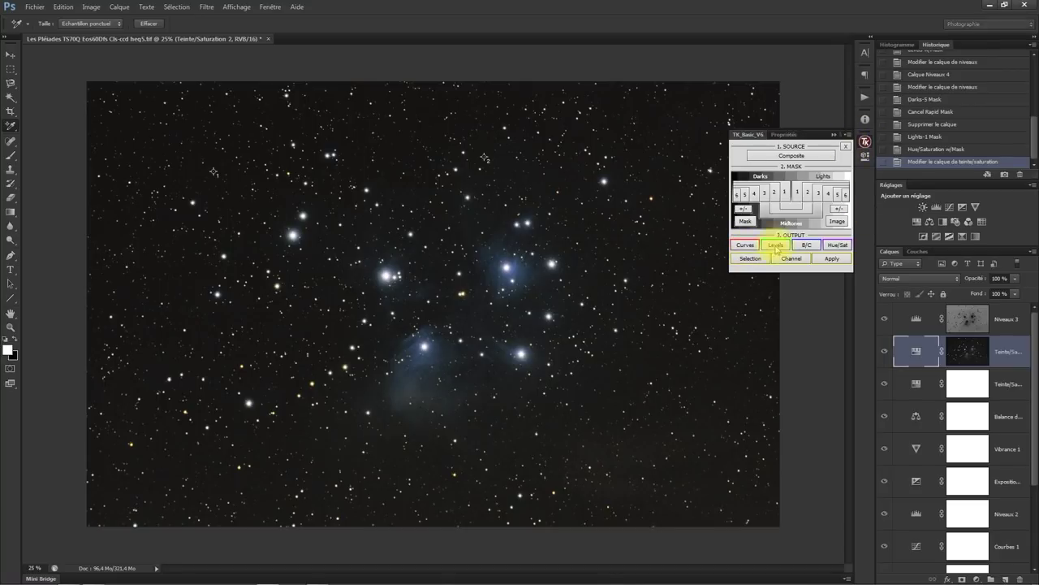
click(846, 149)
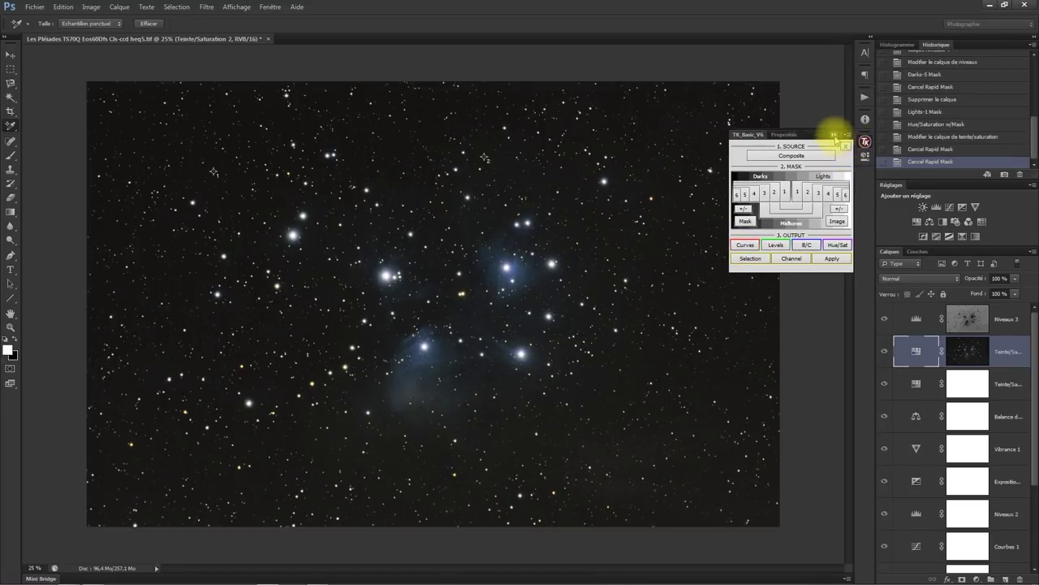
click(835, 135)
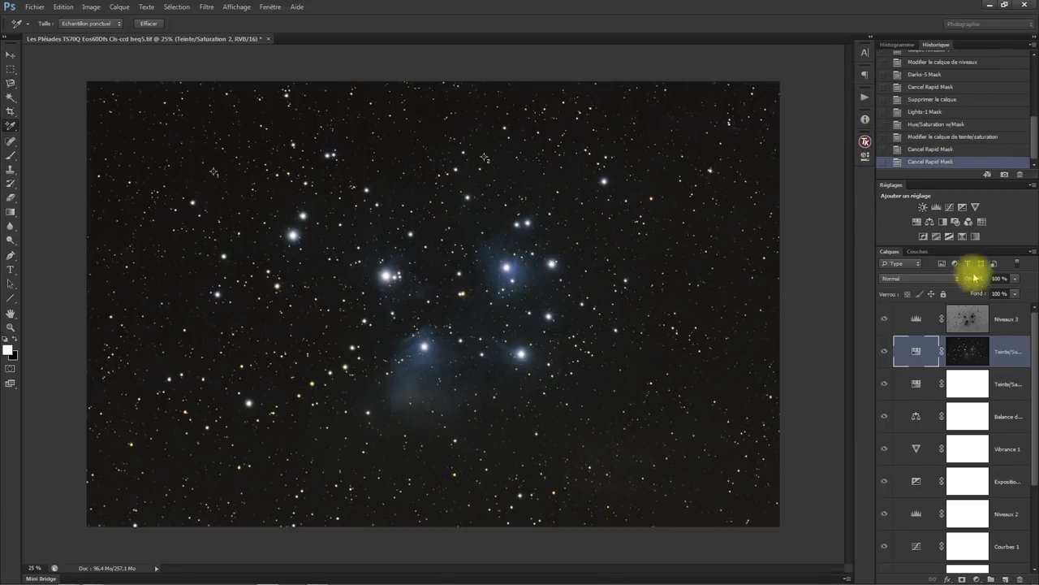
Add an unmasked Vibrance adjustment layer above Niveaux 3
click(969, 318)
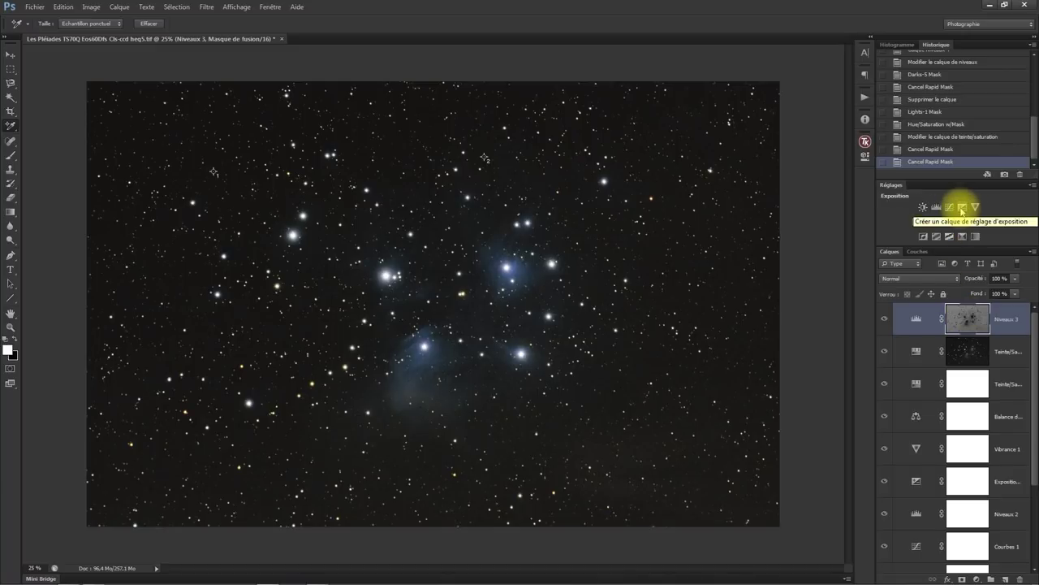
click(865, 142)
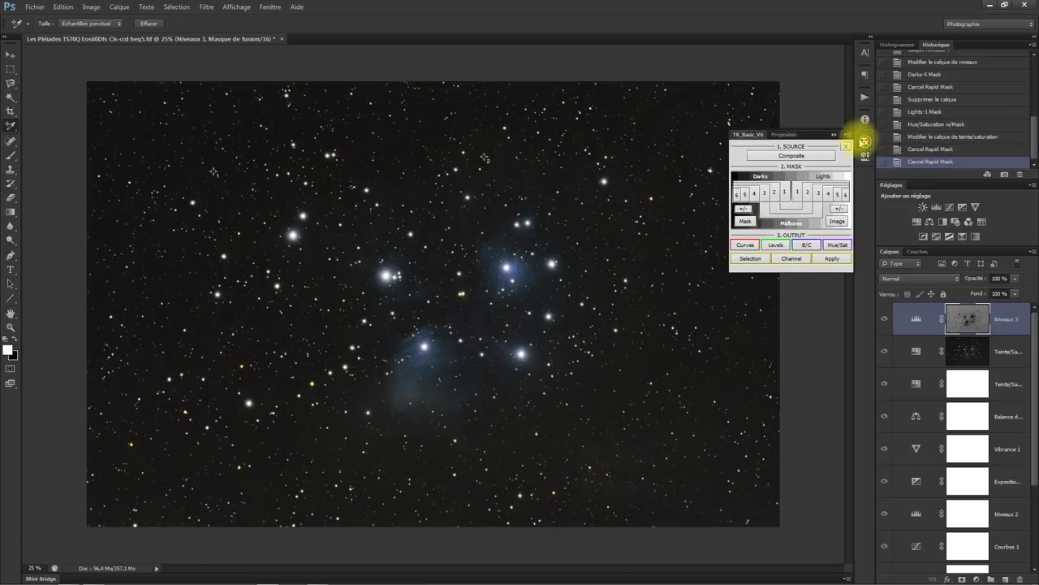
click(834, 135)
click(976, 207)
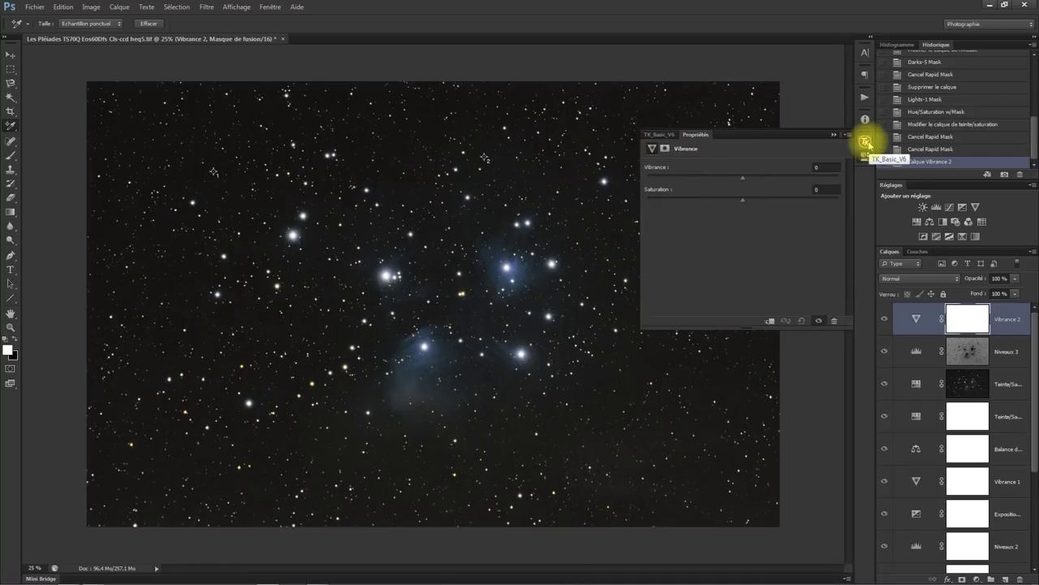
Load the layer mask of Niveaux 3 as a selection
click(969, 352)
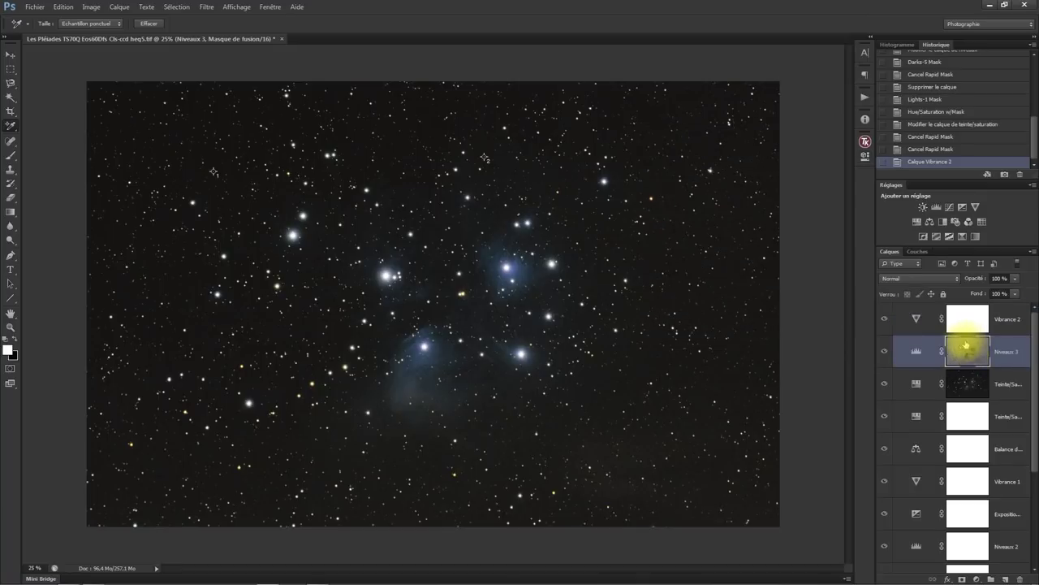
click(916, 354)
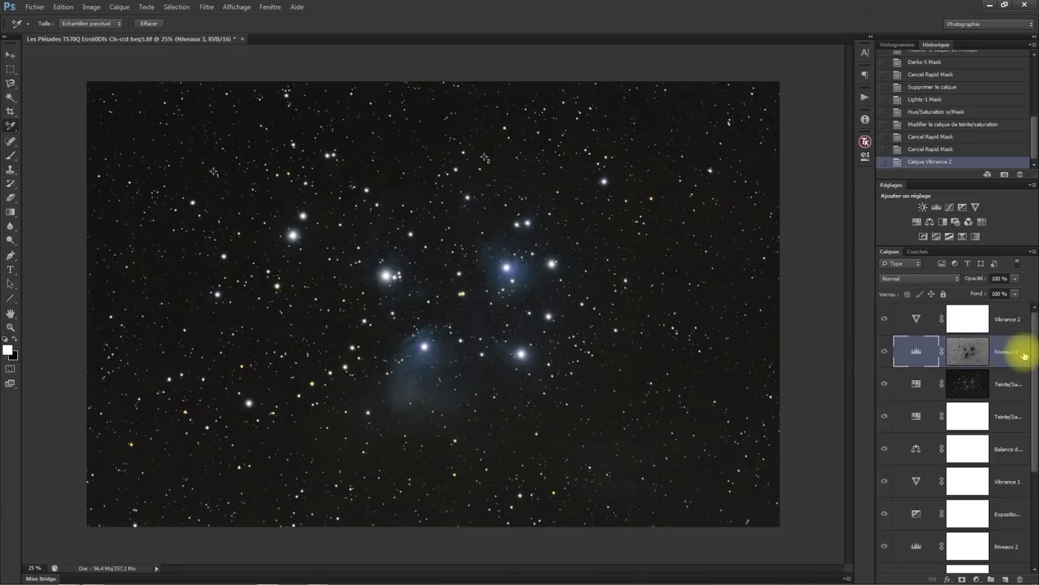
click(974, 353)
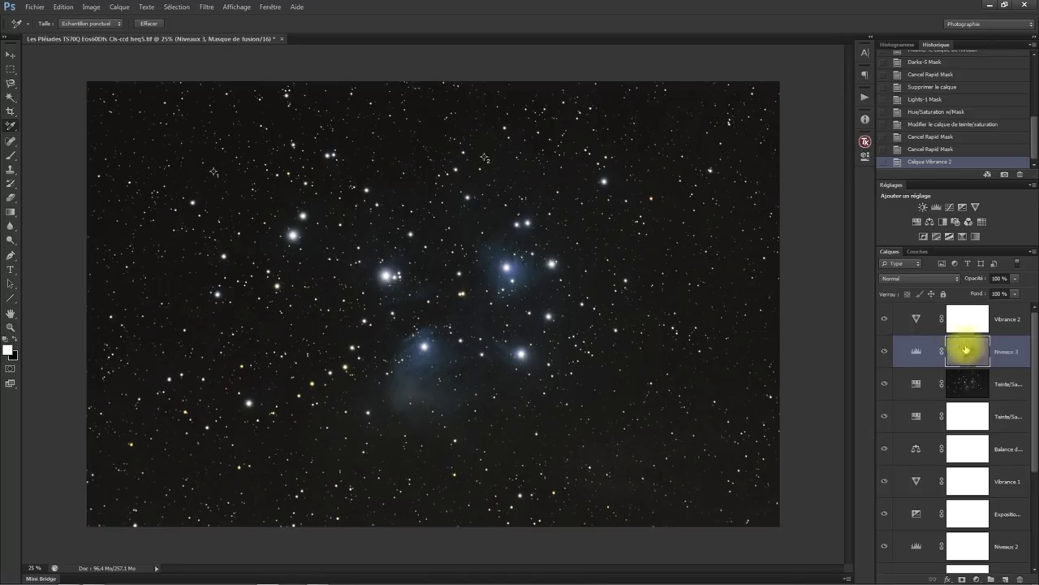
right_click(966, 350)
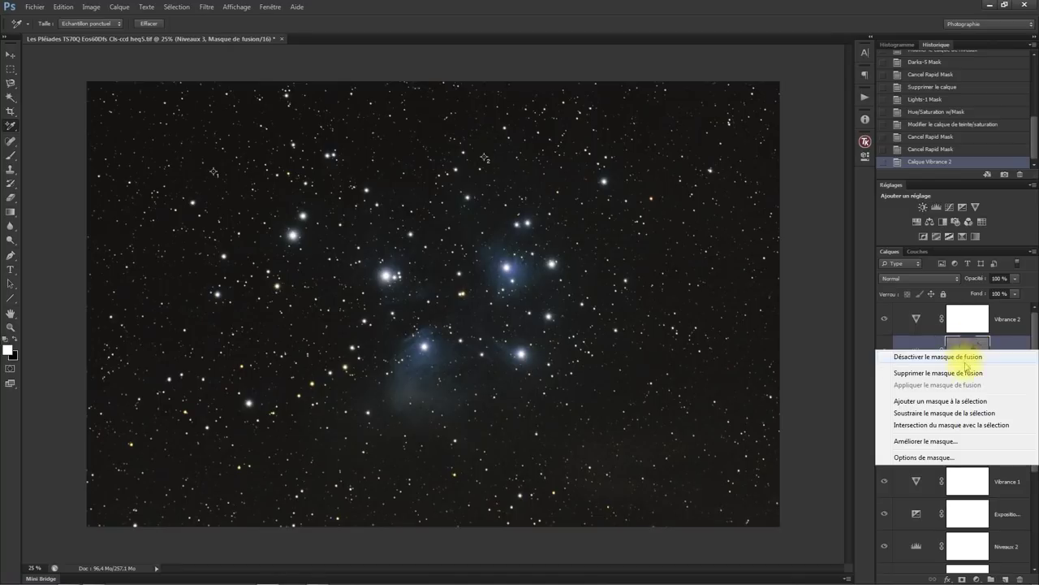
click(972, 401)
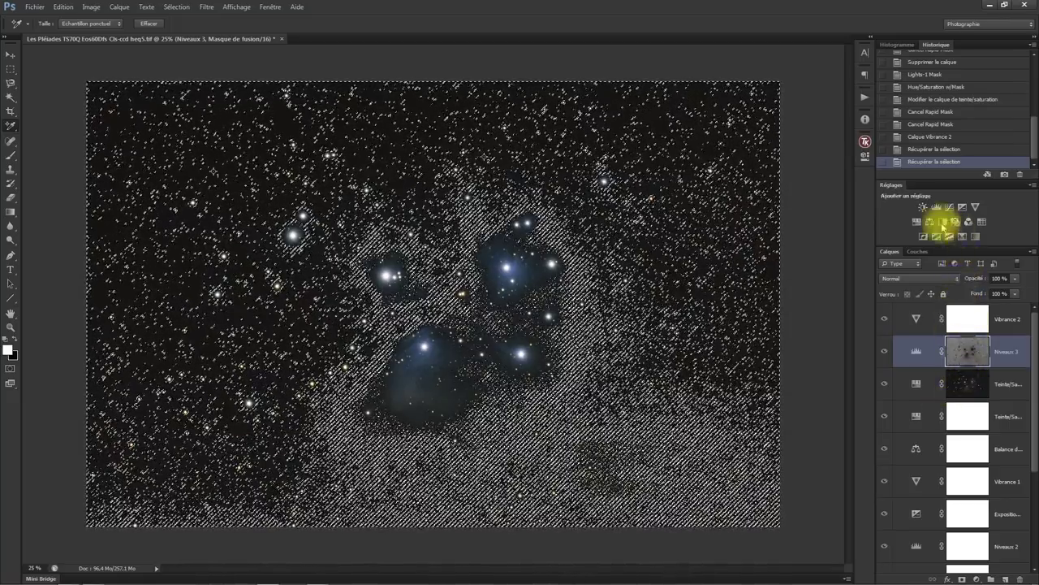
Add an Exposure adjustment layer masked by the selection, with offset +0.0341 and gamma correction 0.68, and compare it with the previous state
click(963, 207)
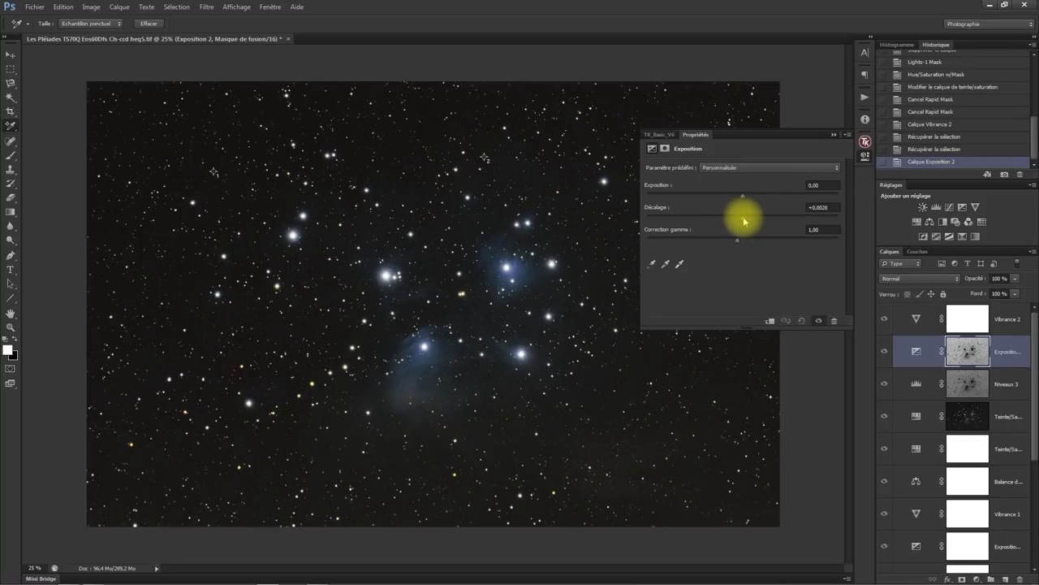
mouse_move(744, 221)
mouse_down()
mouse_move(756, 216)
mouse_move(726, 225)
mouse_move(752, 228)
mouse_up()
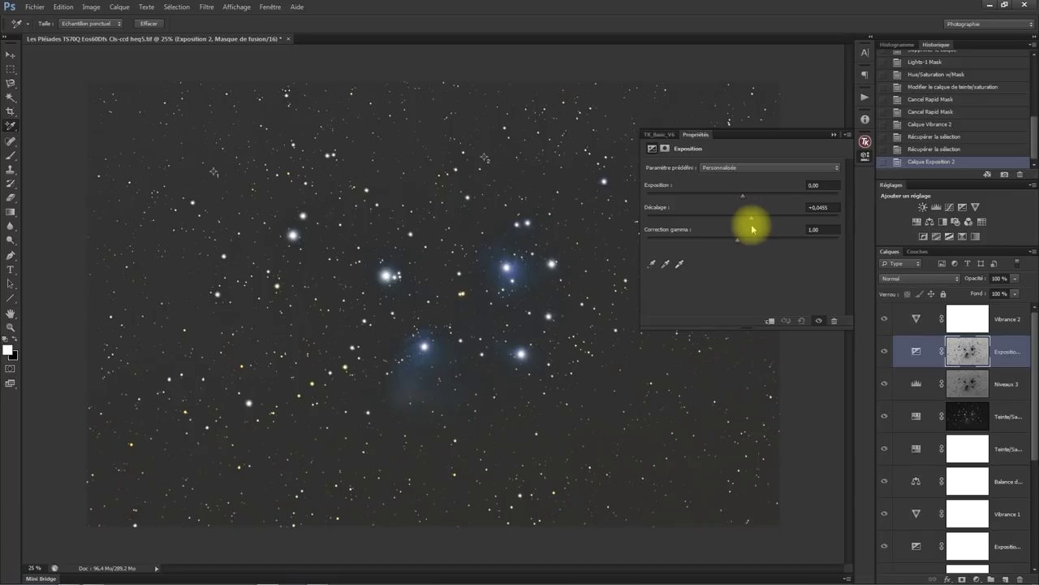
mouse_move(751, 228)
mouse_down()
mouse_move(741, 243)
mouse_move(761, 243)
mouse_up()
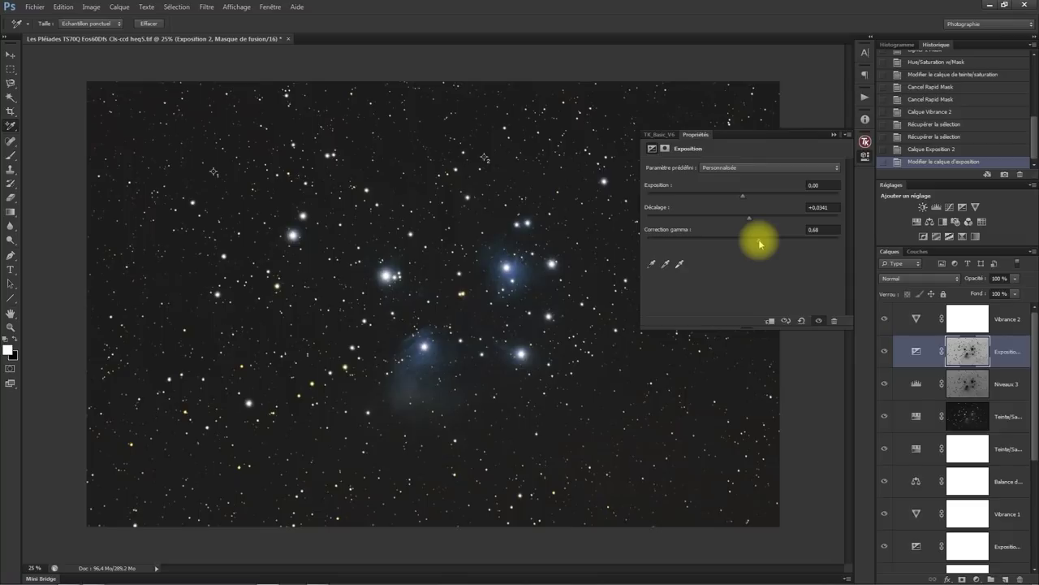
click(788, 324)
click(789, 324)
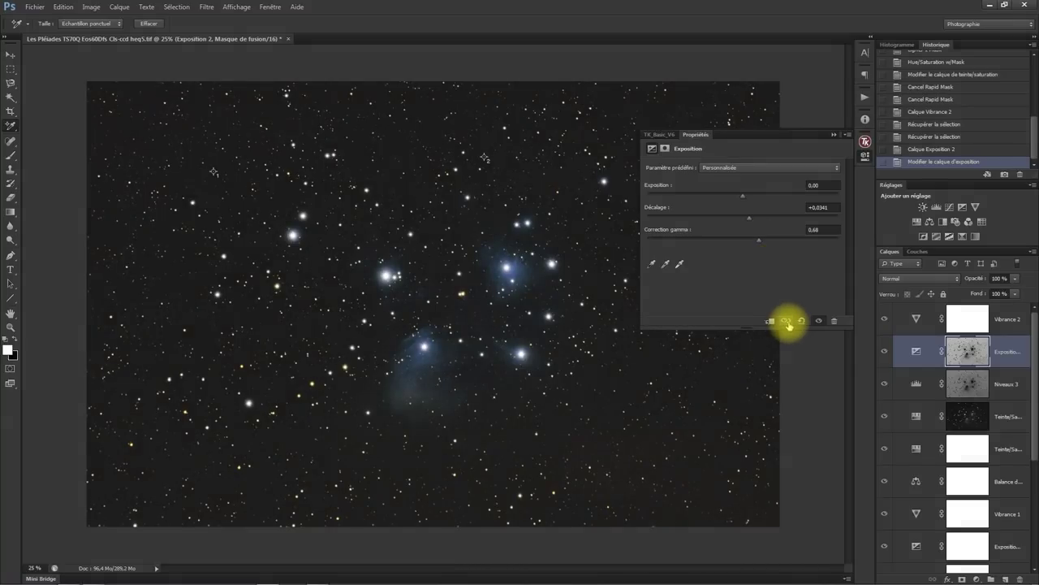
click(832, 137)
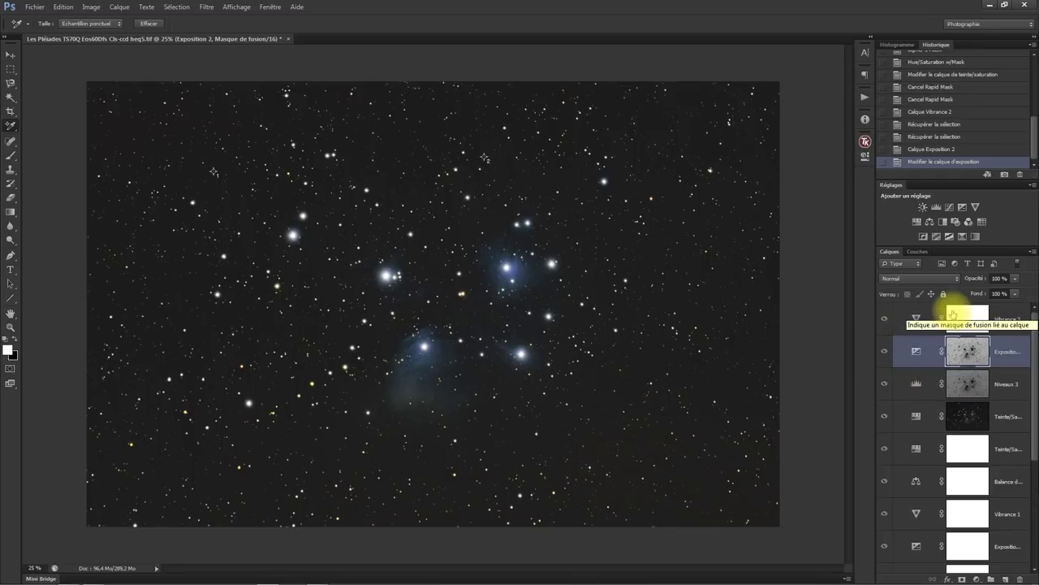
Merge all layers from Arrière-plan copie up to Vibrance 2 into a single layer, leaving the Arrière-plan separate
scroll(1005, 390, down, 3)
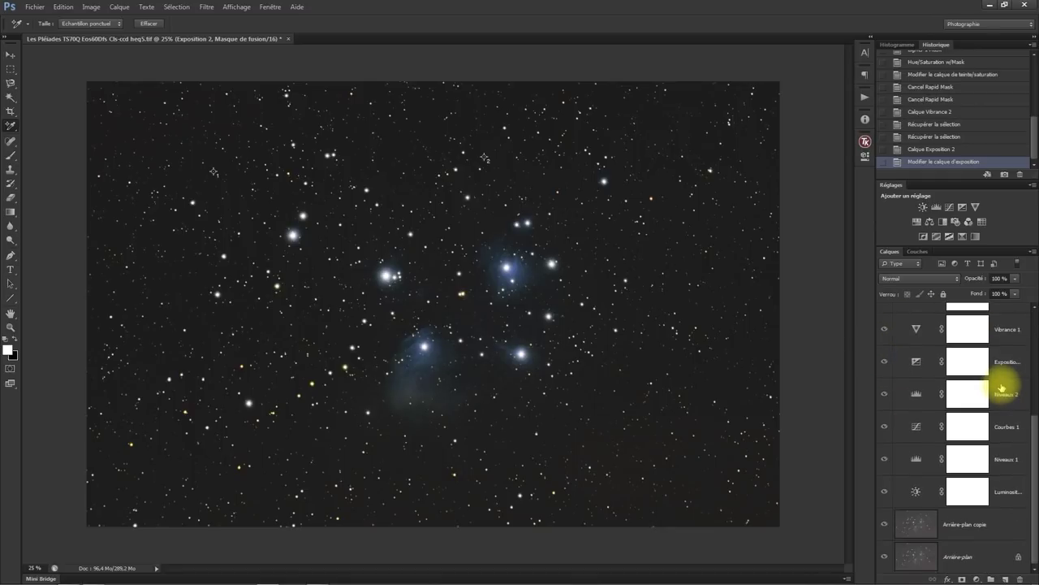
click(981, 524)
scroll(1002, 376, up, 3)
shift+click(1003, 318)
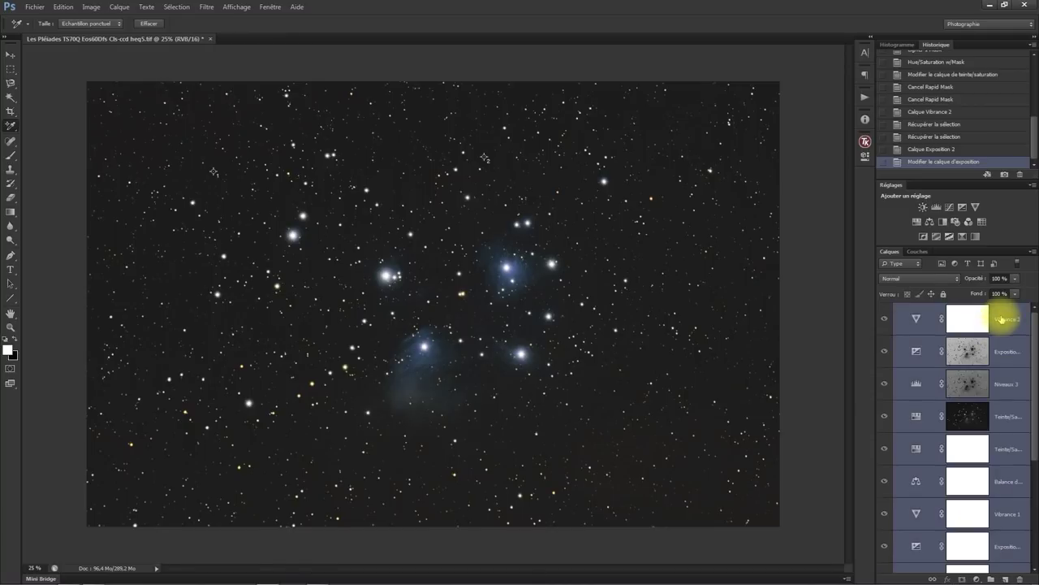
scroll(994, 422, down, 3)
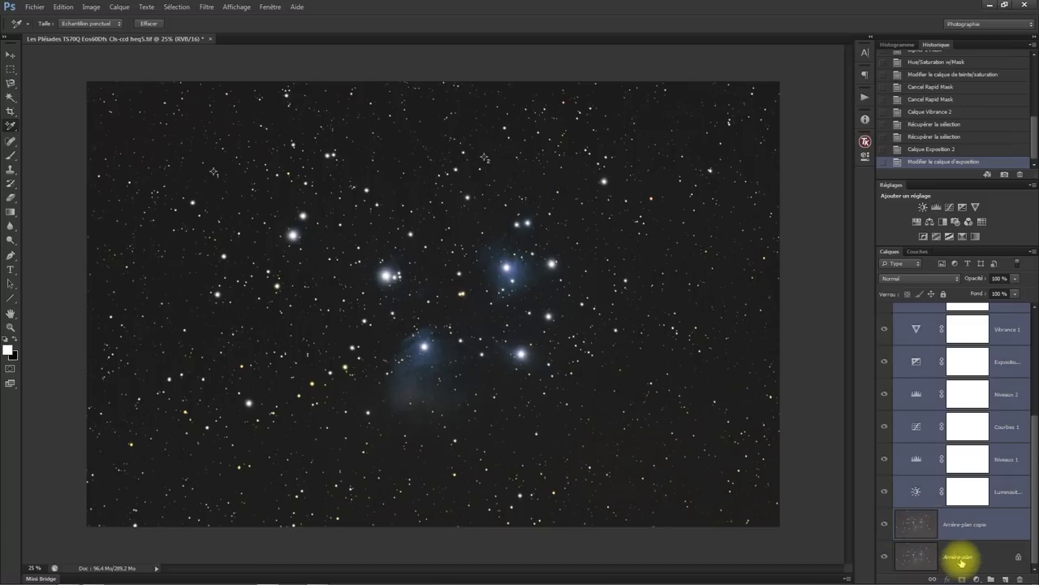
scroll(981, 499, up, 1)
scroll(981, 497, up, 5)
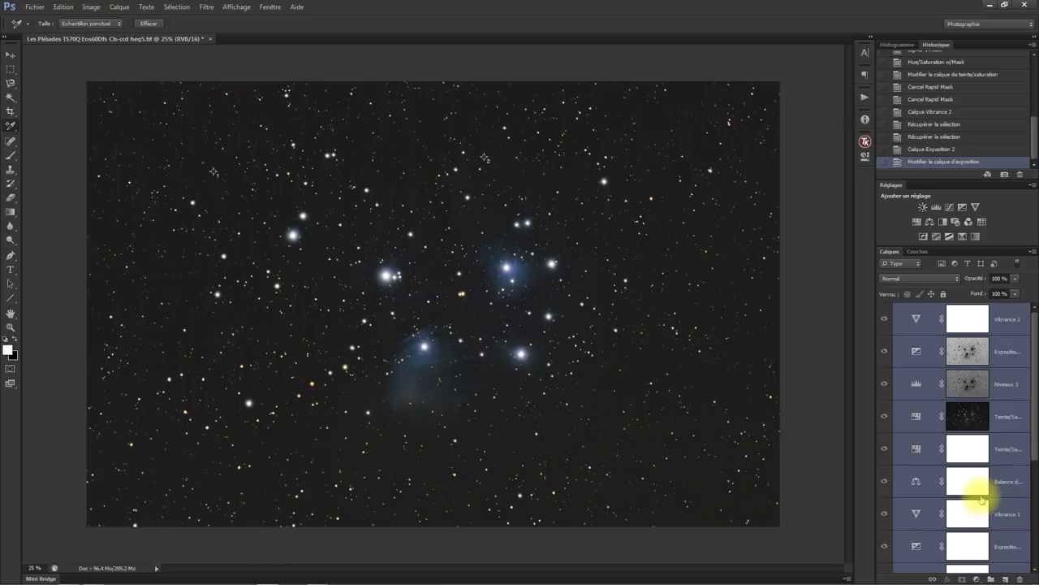
right_click(1003, 323)
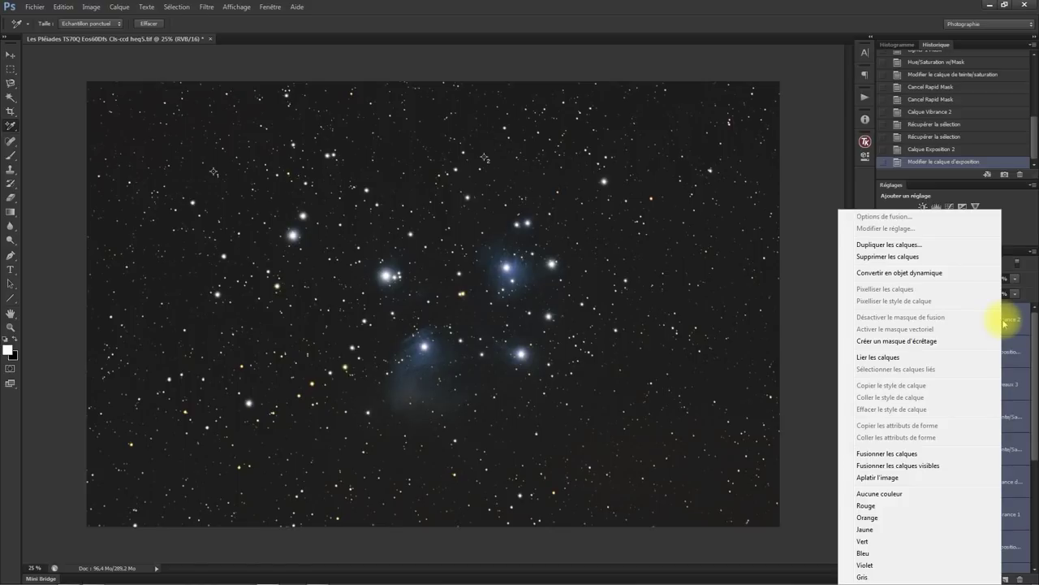
click(898, 458)
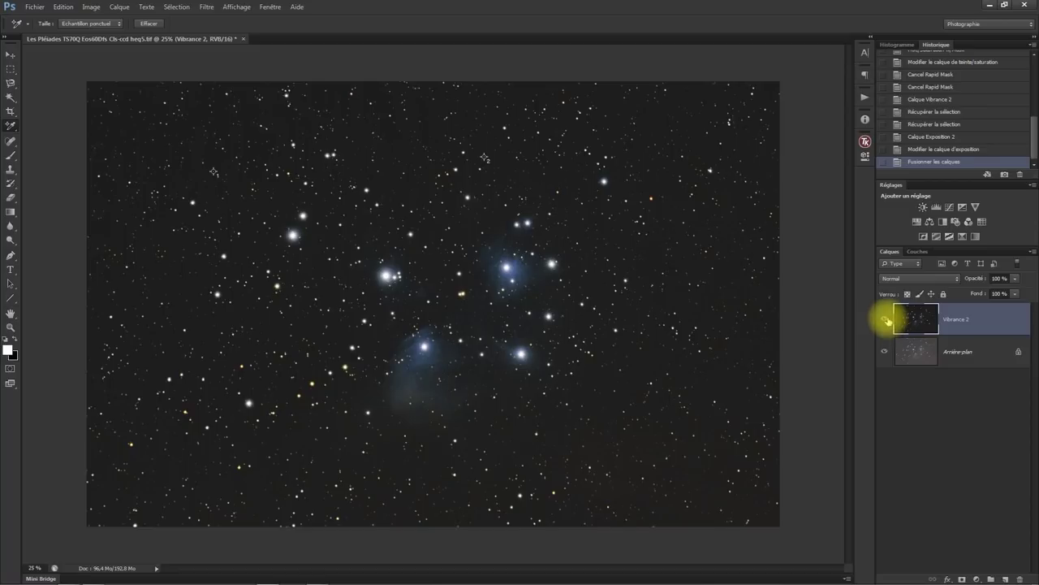
Compare the merged layer with the original background by switching its visibility, and undo the merge
click(885, 319)
click(885, 319)
click(885, 319)
click(885, 319)
key(ctrl+z)
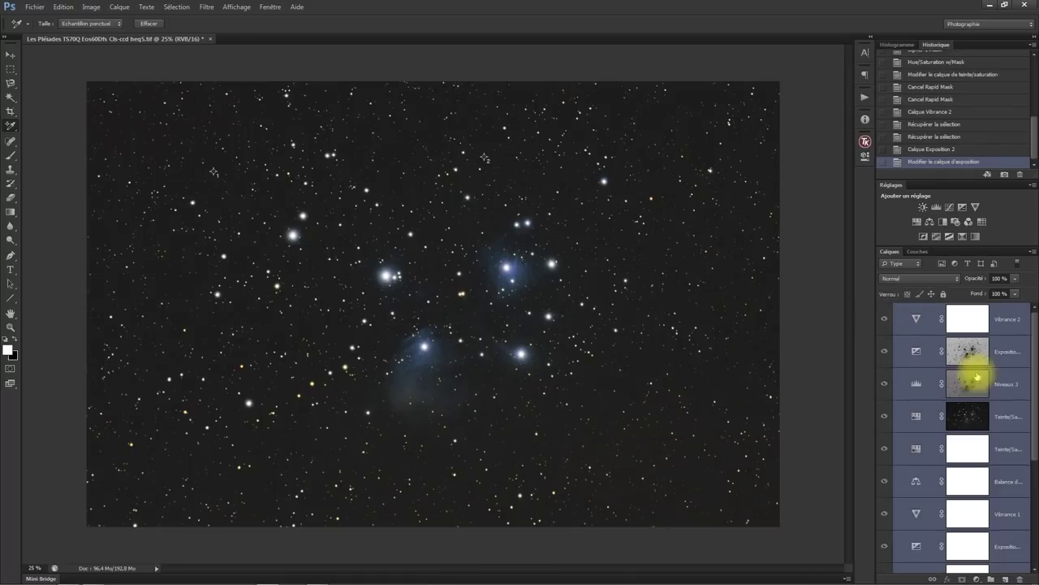
Delete the Niveaux 2 adjustment layer above Courbes 1 from the layer stack
click(1008, 325)
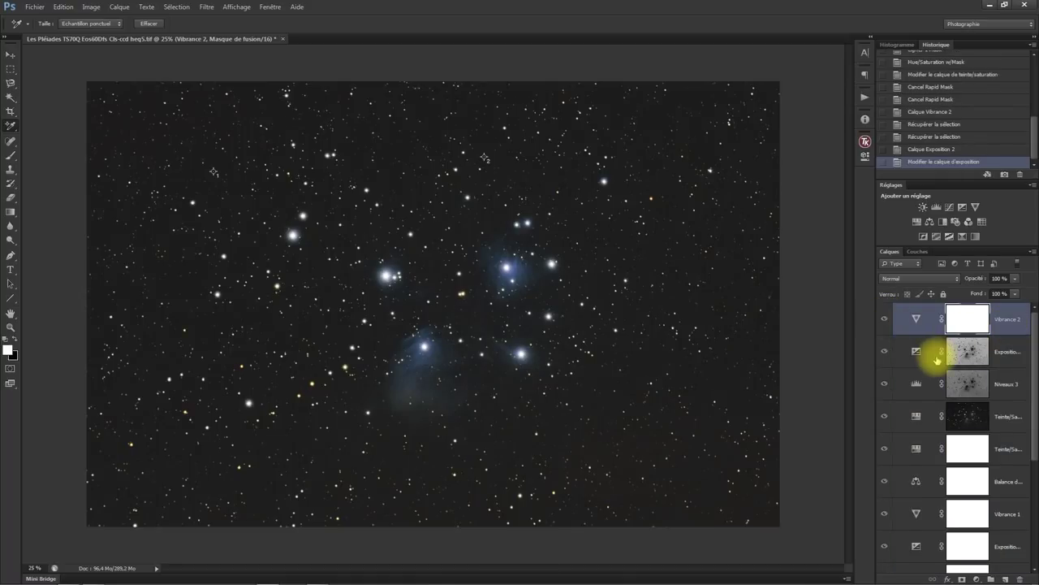
scroll(938, 361, down, 3)
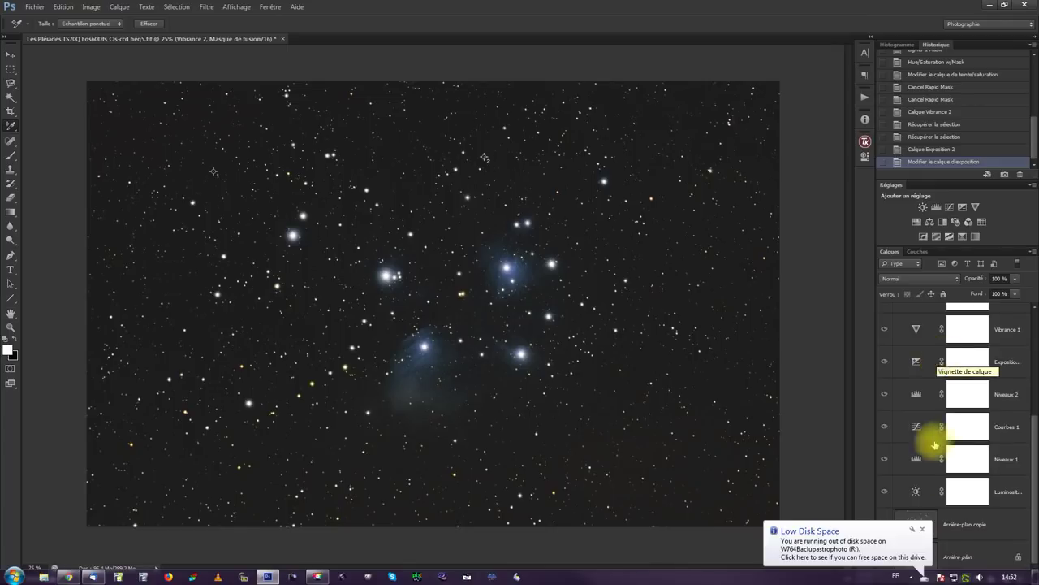
click(921, 532)
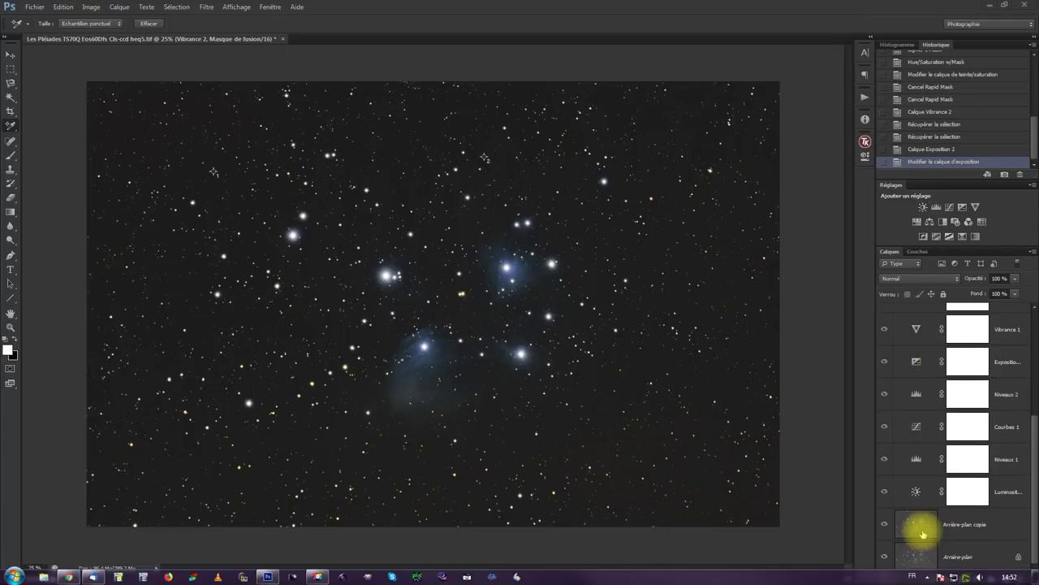
key(space)
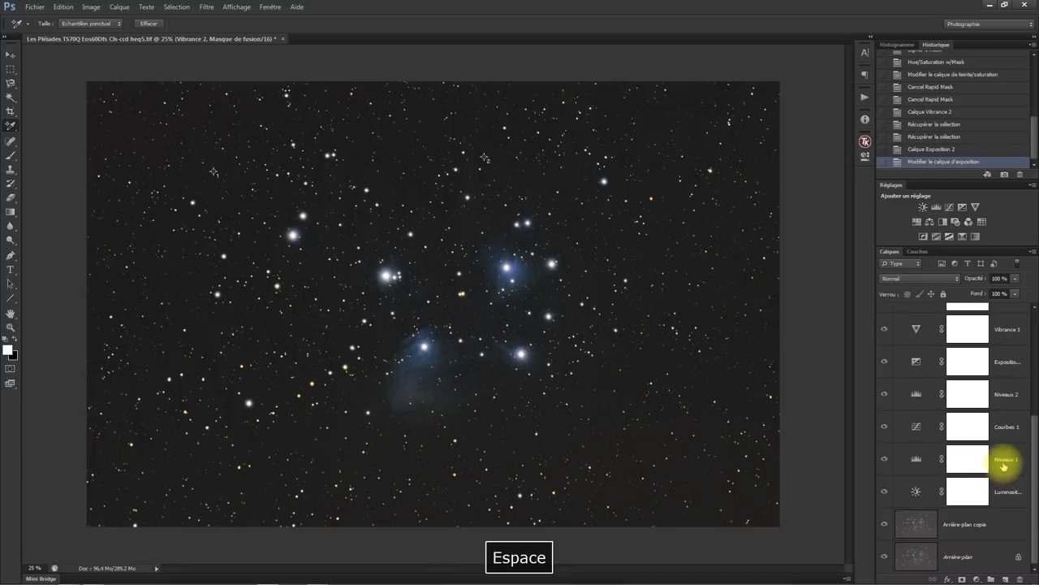
click(1003, 460)
click(1005, 414)
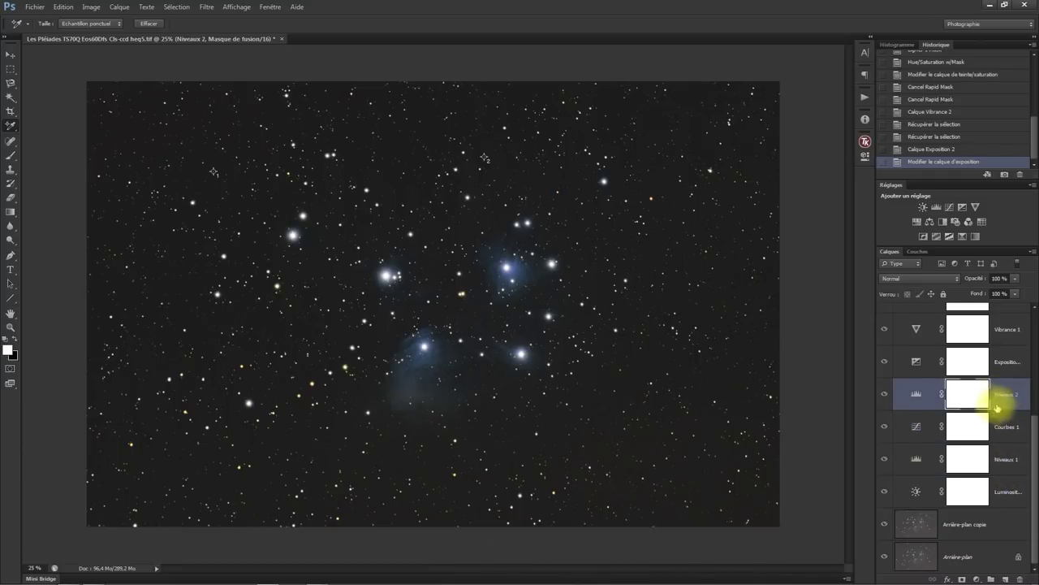
key(Delete)
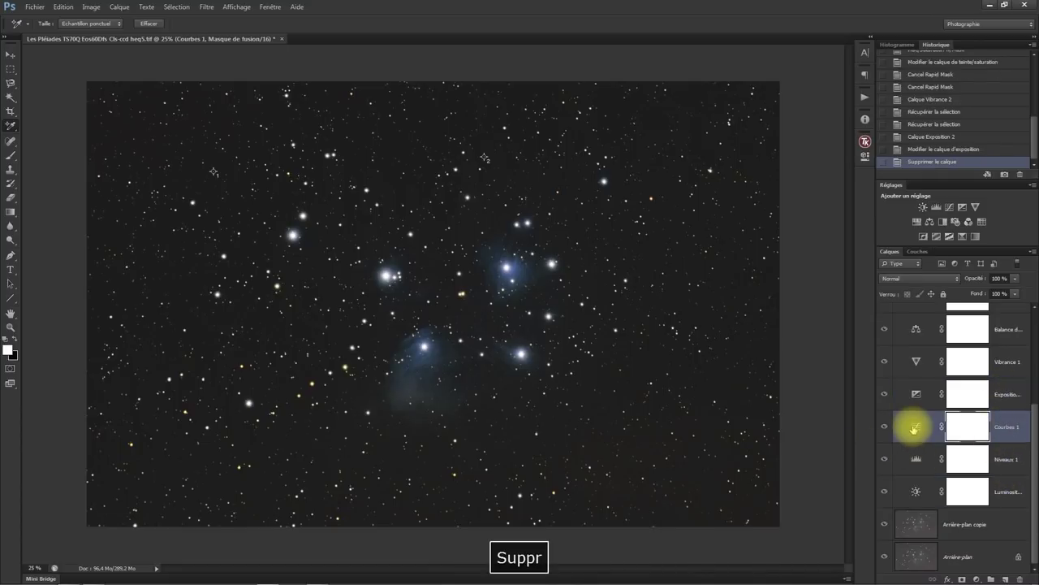
Compare the image with and without the Courbes 1, Niveaux 1 and Teinte/Saturation 1 adjustment layers
click(883, 428)
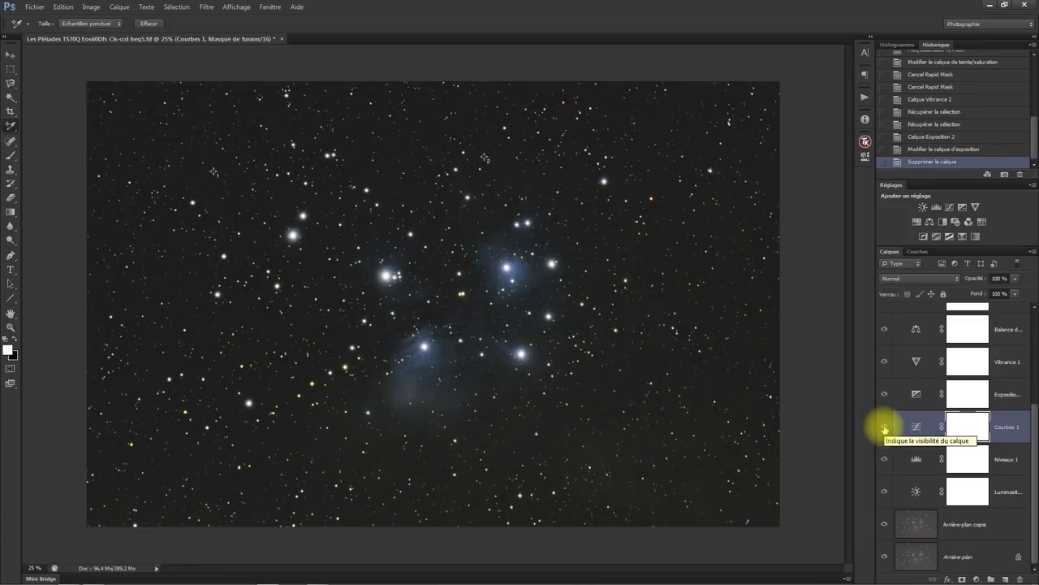
click(886, 464)
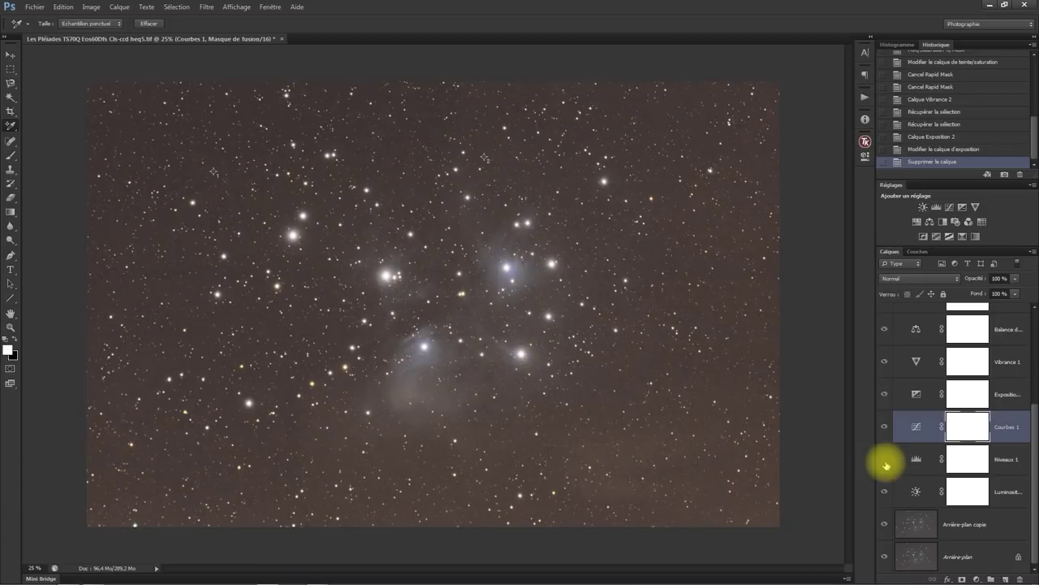
click(886, 464)
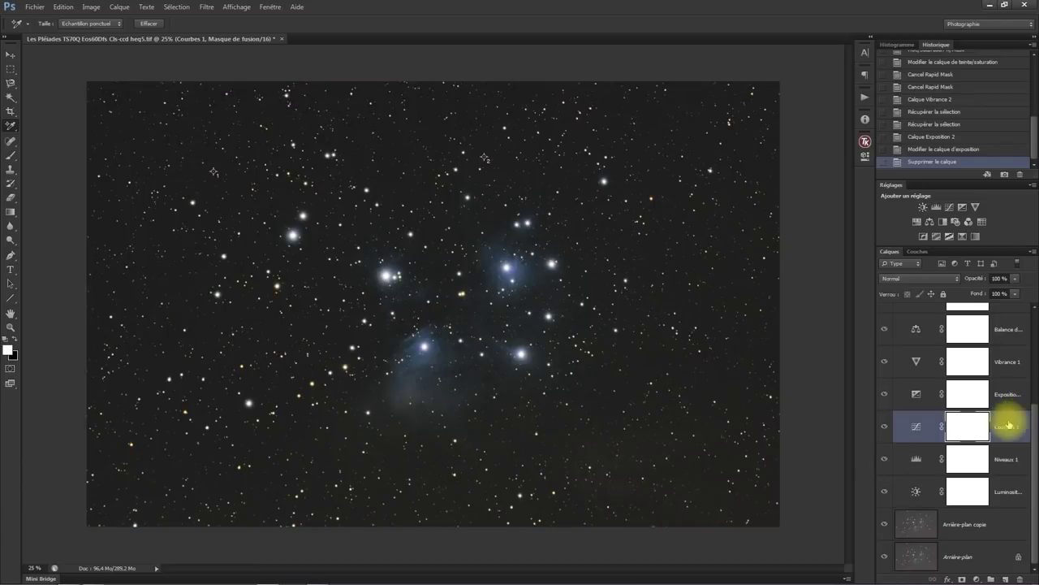
scroll(1007, 422, up, 3)
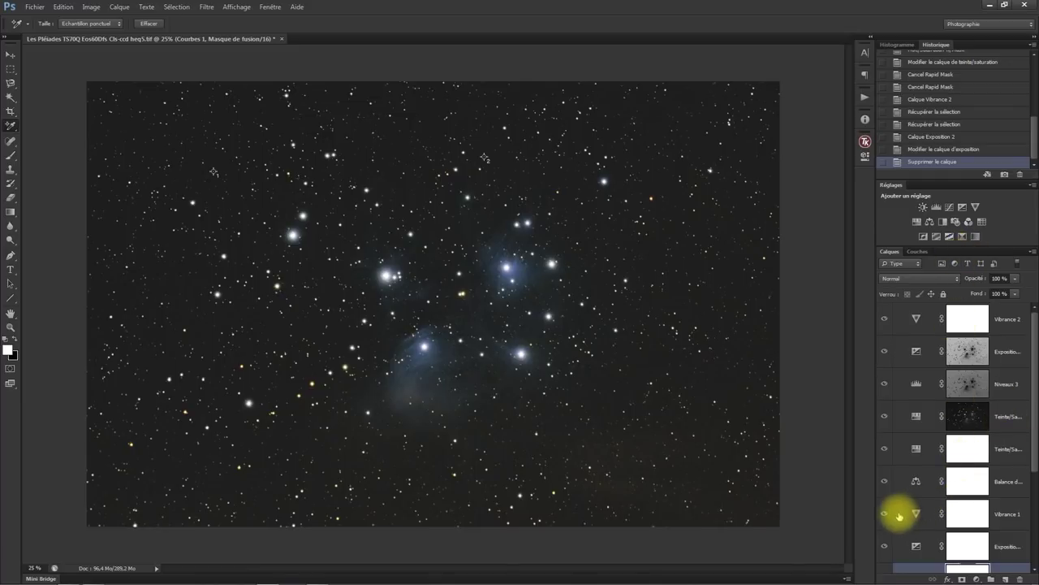
click(969, 483)
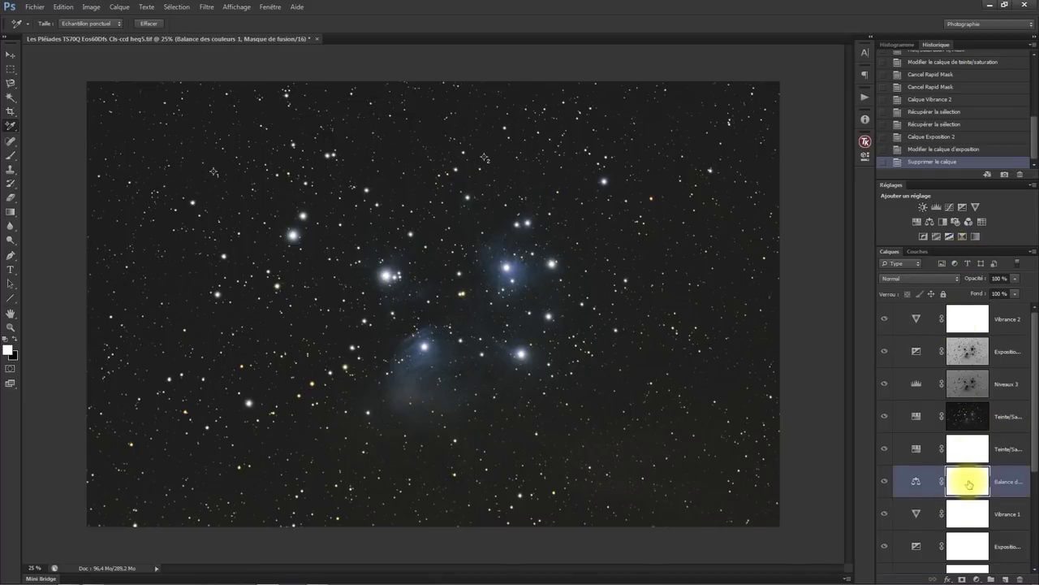
click(968, 446)
click(885, 451)
scroll(885, 451, down, 1)
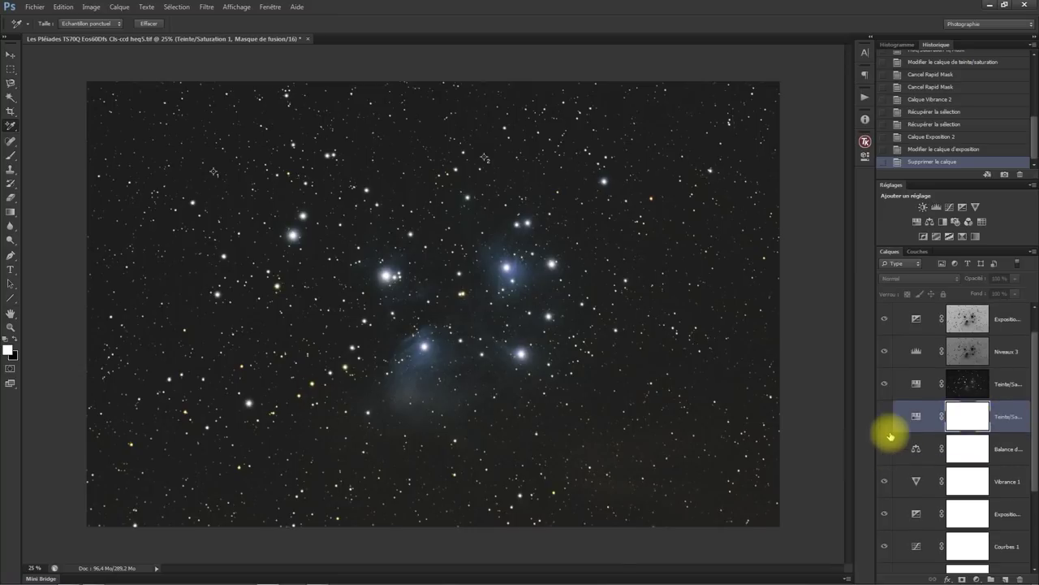
click(886, 416)
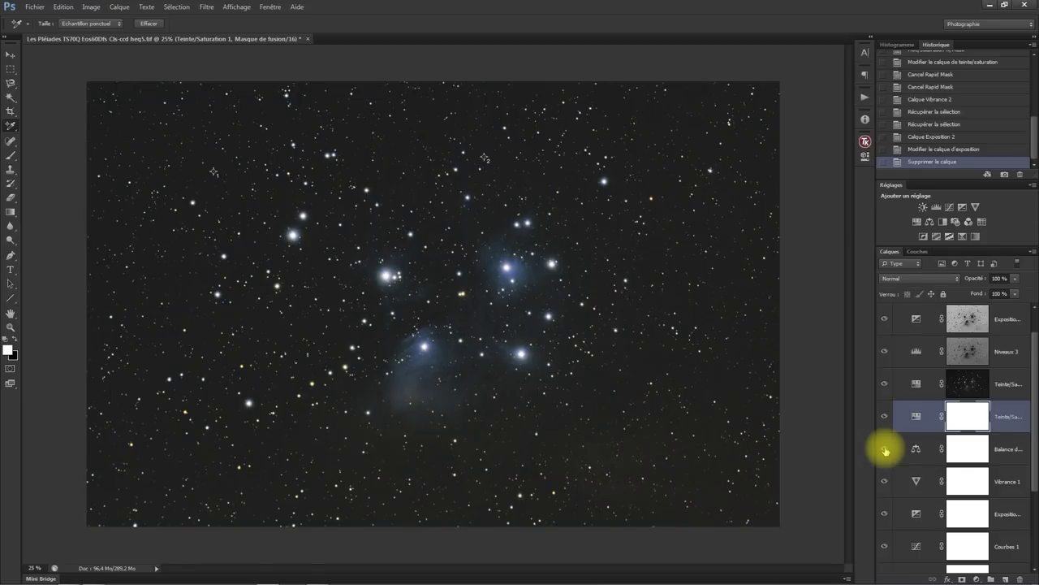
Set the opacity of the Balance des couleurs 1 adjustment layer to 77%
click(1015, 279)
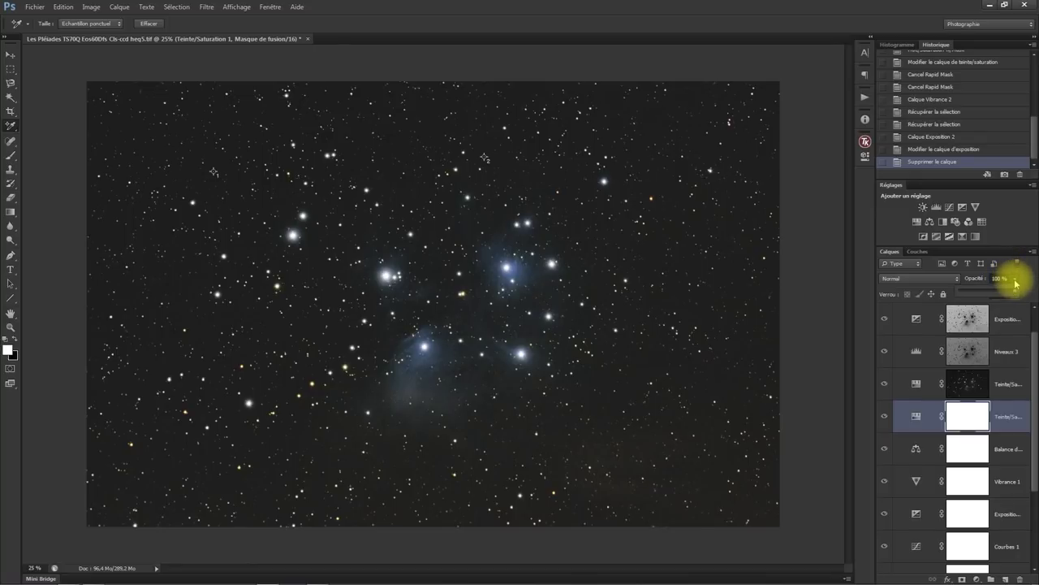
click(966, 438)
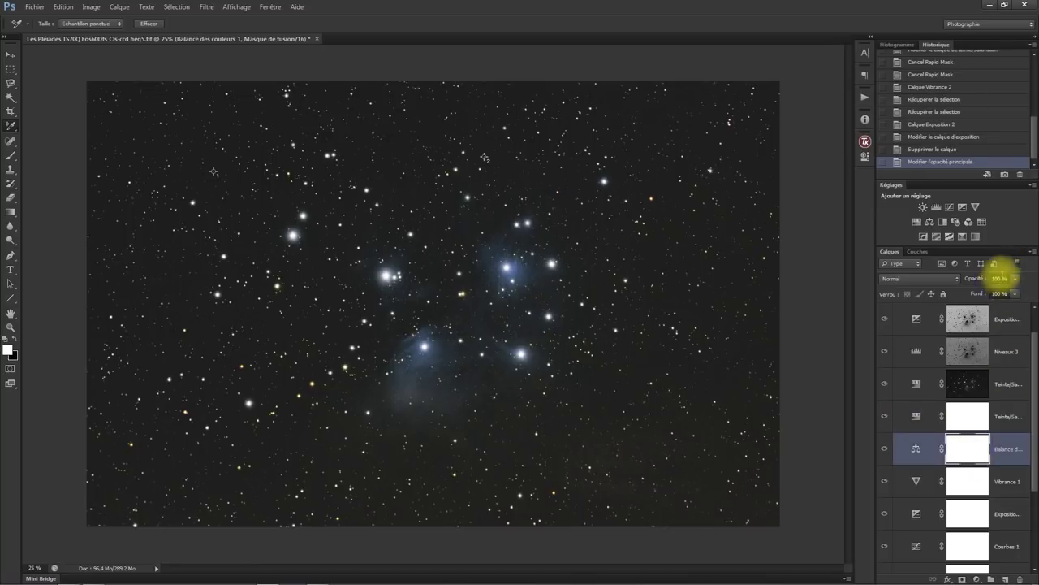
click(1014, 279)
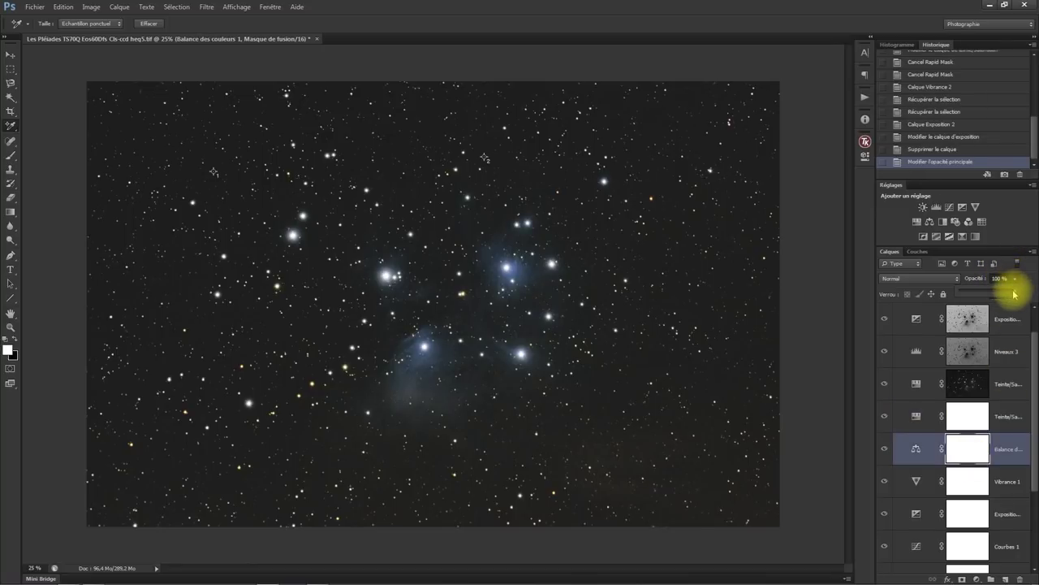
drag(1015, 293, 960, 295)
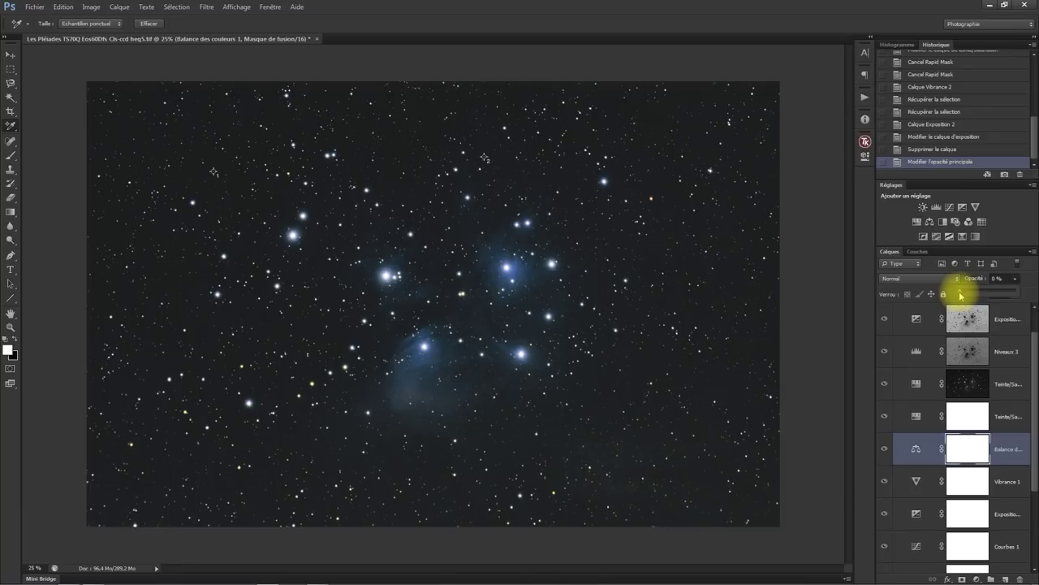
drag(961, 295, 994, 298)
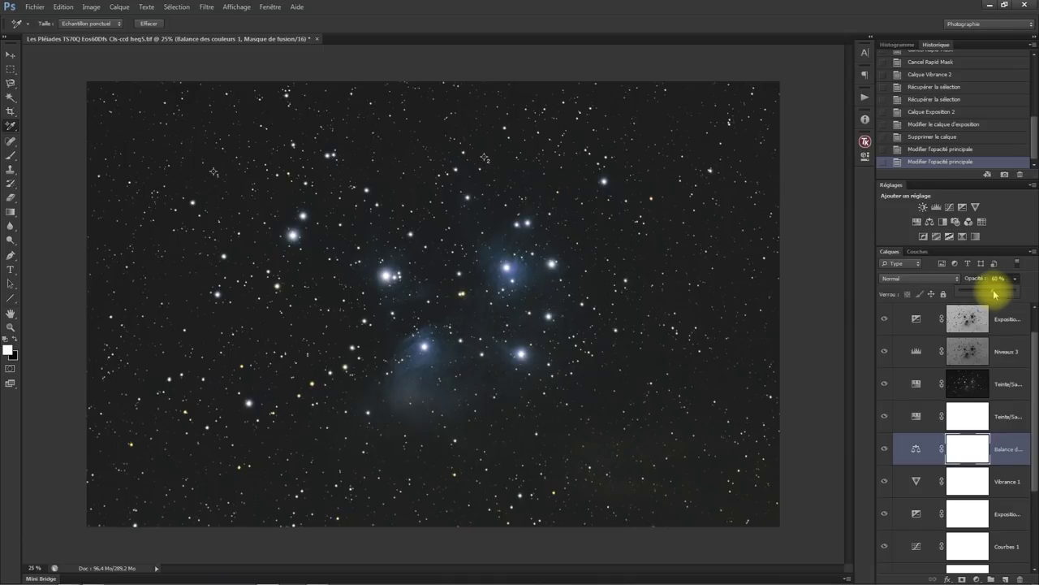
mouse_move(994, 294)
mouse_down()
mouse_move(1015, 293)
mouse_move(1002, 292)
mouse_up()
click(1030, 280)
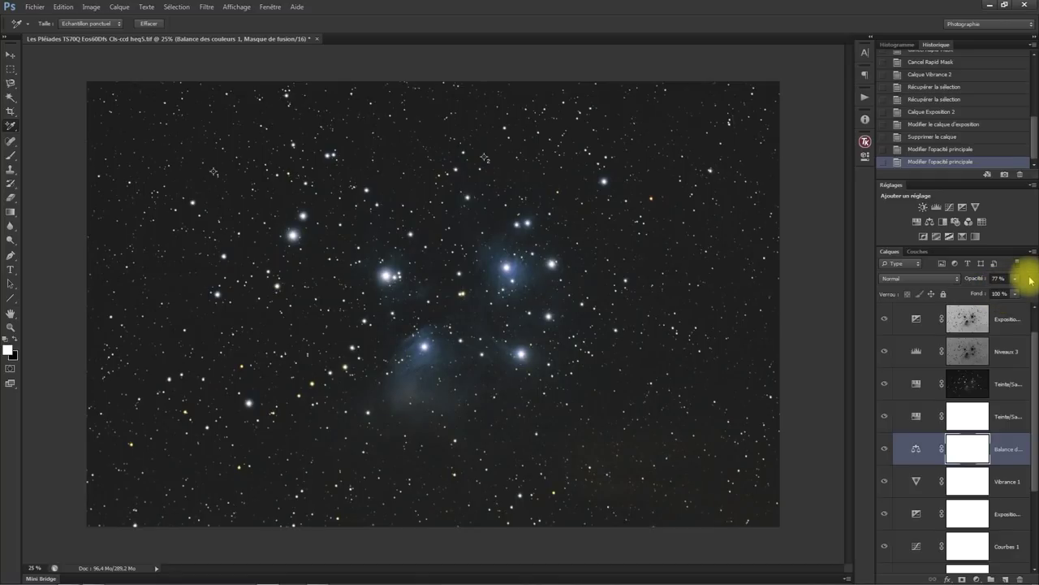
Add a Curves adjustment layer above Balance des couleurs 1, lowering input 19 to 9 and raising input 148 to 167 to boost nebula contrast
click(949, 207)
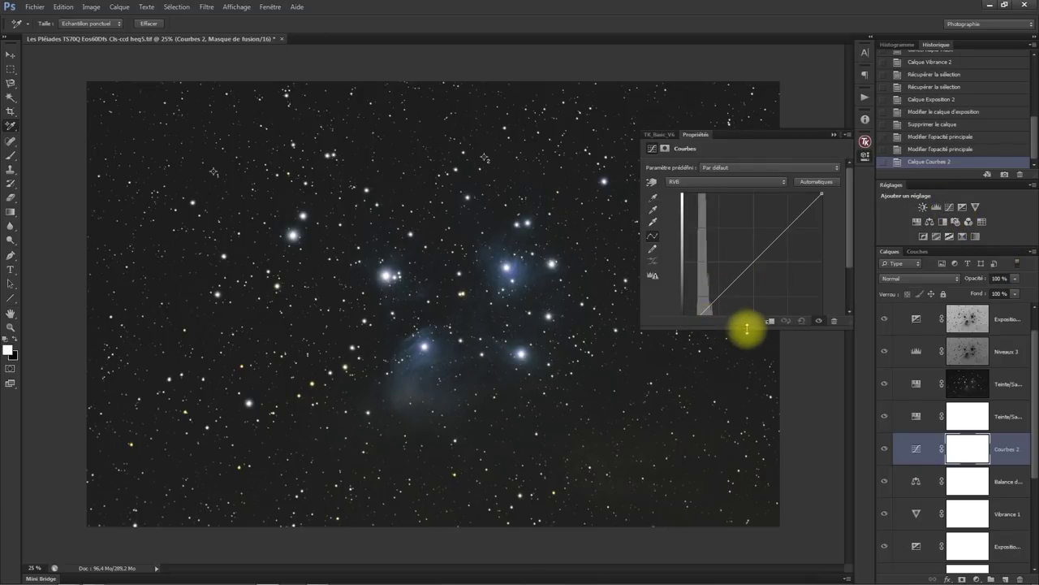
drag(751, 329, 753, 398)
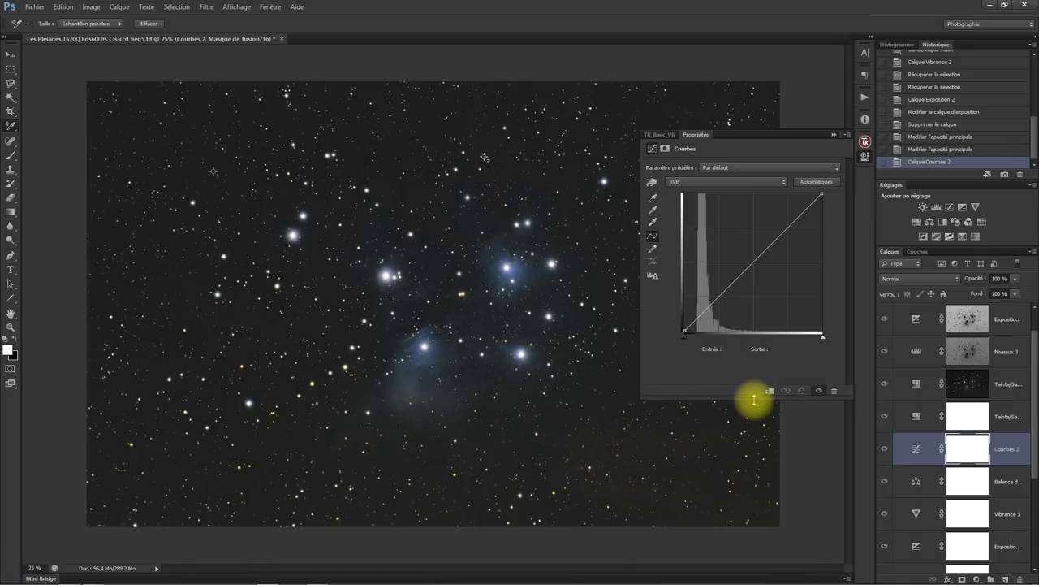
click(707, 310)
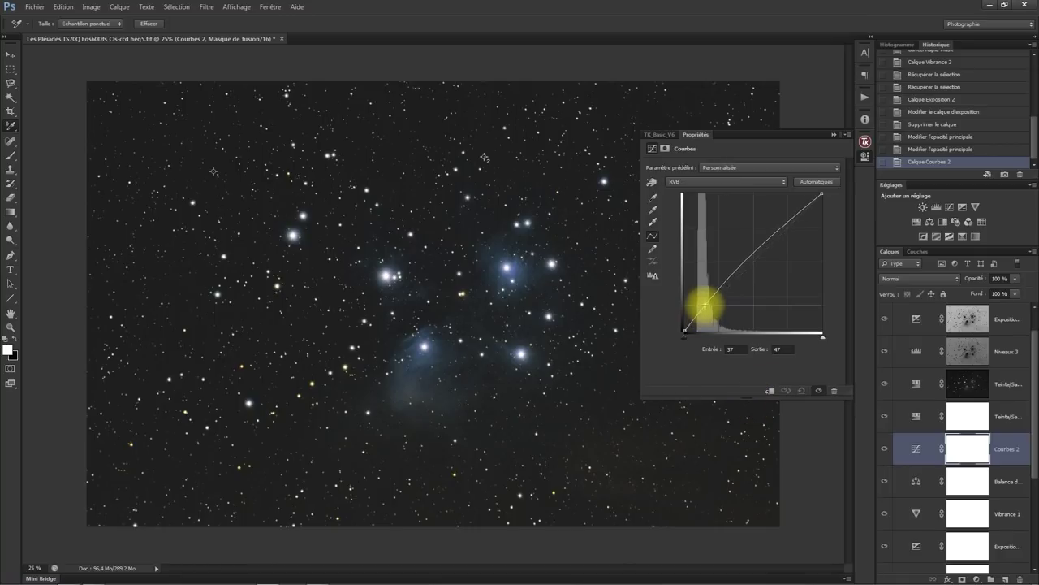
drag(707, 310, 707, 302)
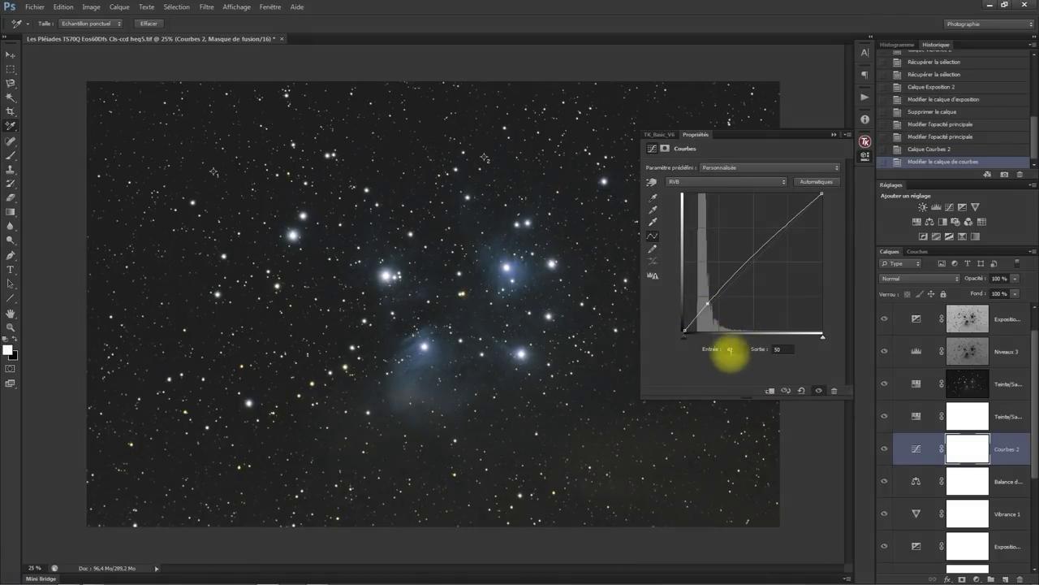
drag(707, 302, 695, 326)
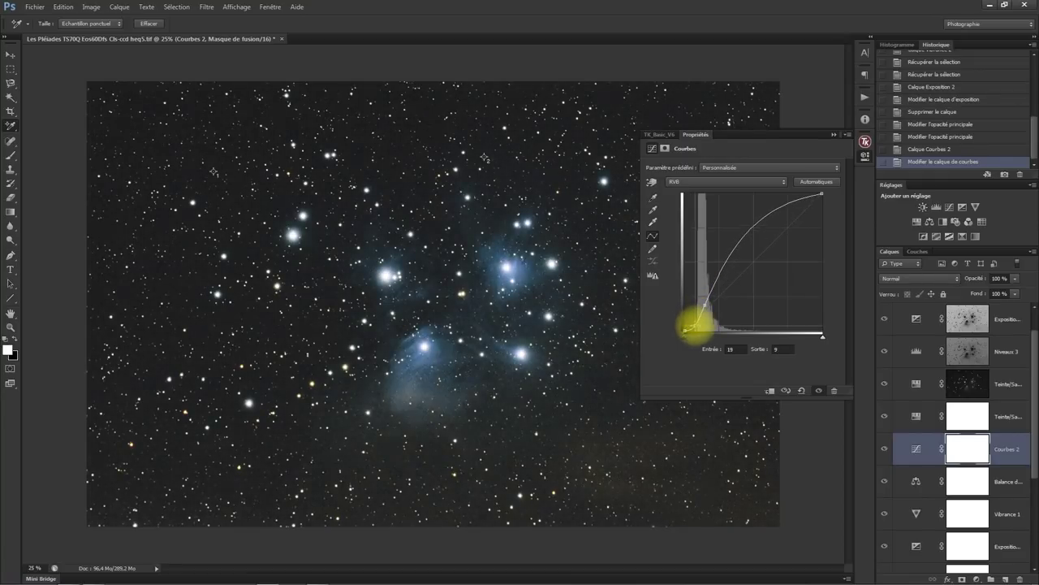
drag(750, 222, 765, 240)
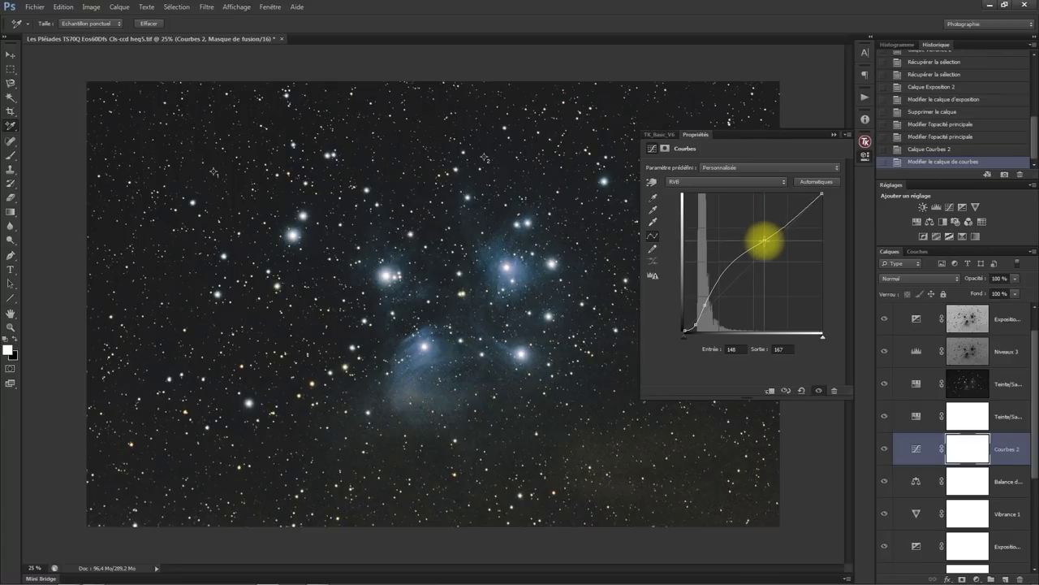
click(833, 134)
Reduce the opacity of the Courbes 2 adjustment layer to 27%
click(1014, 279)
drag(1014, 288, 976, 299)
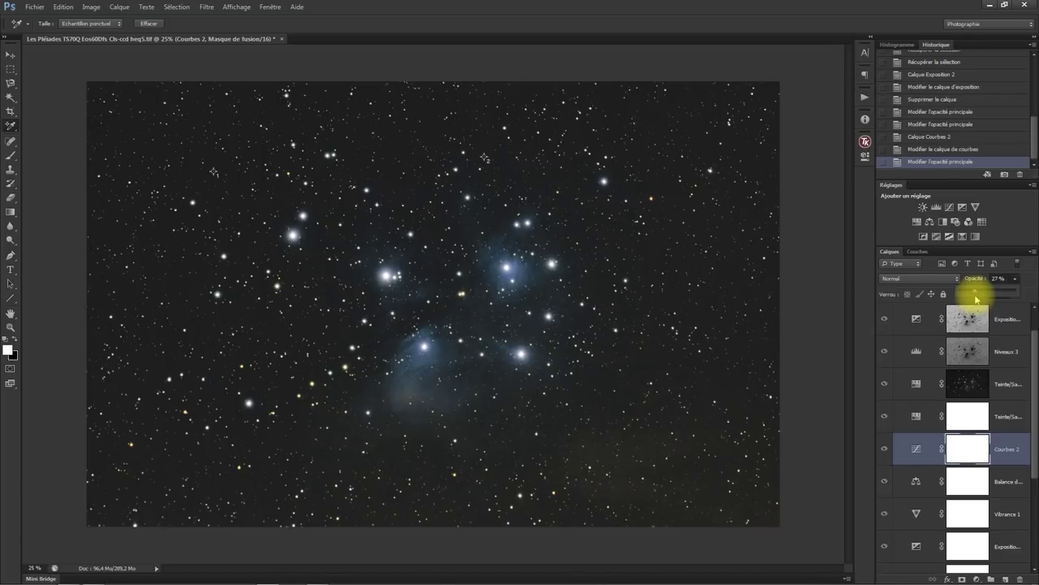